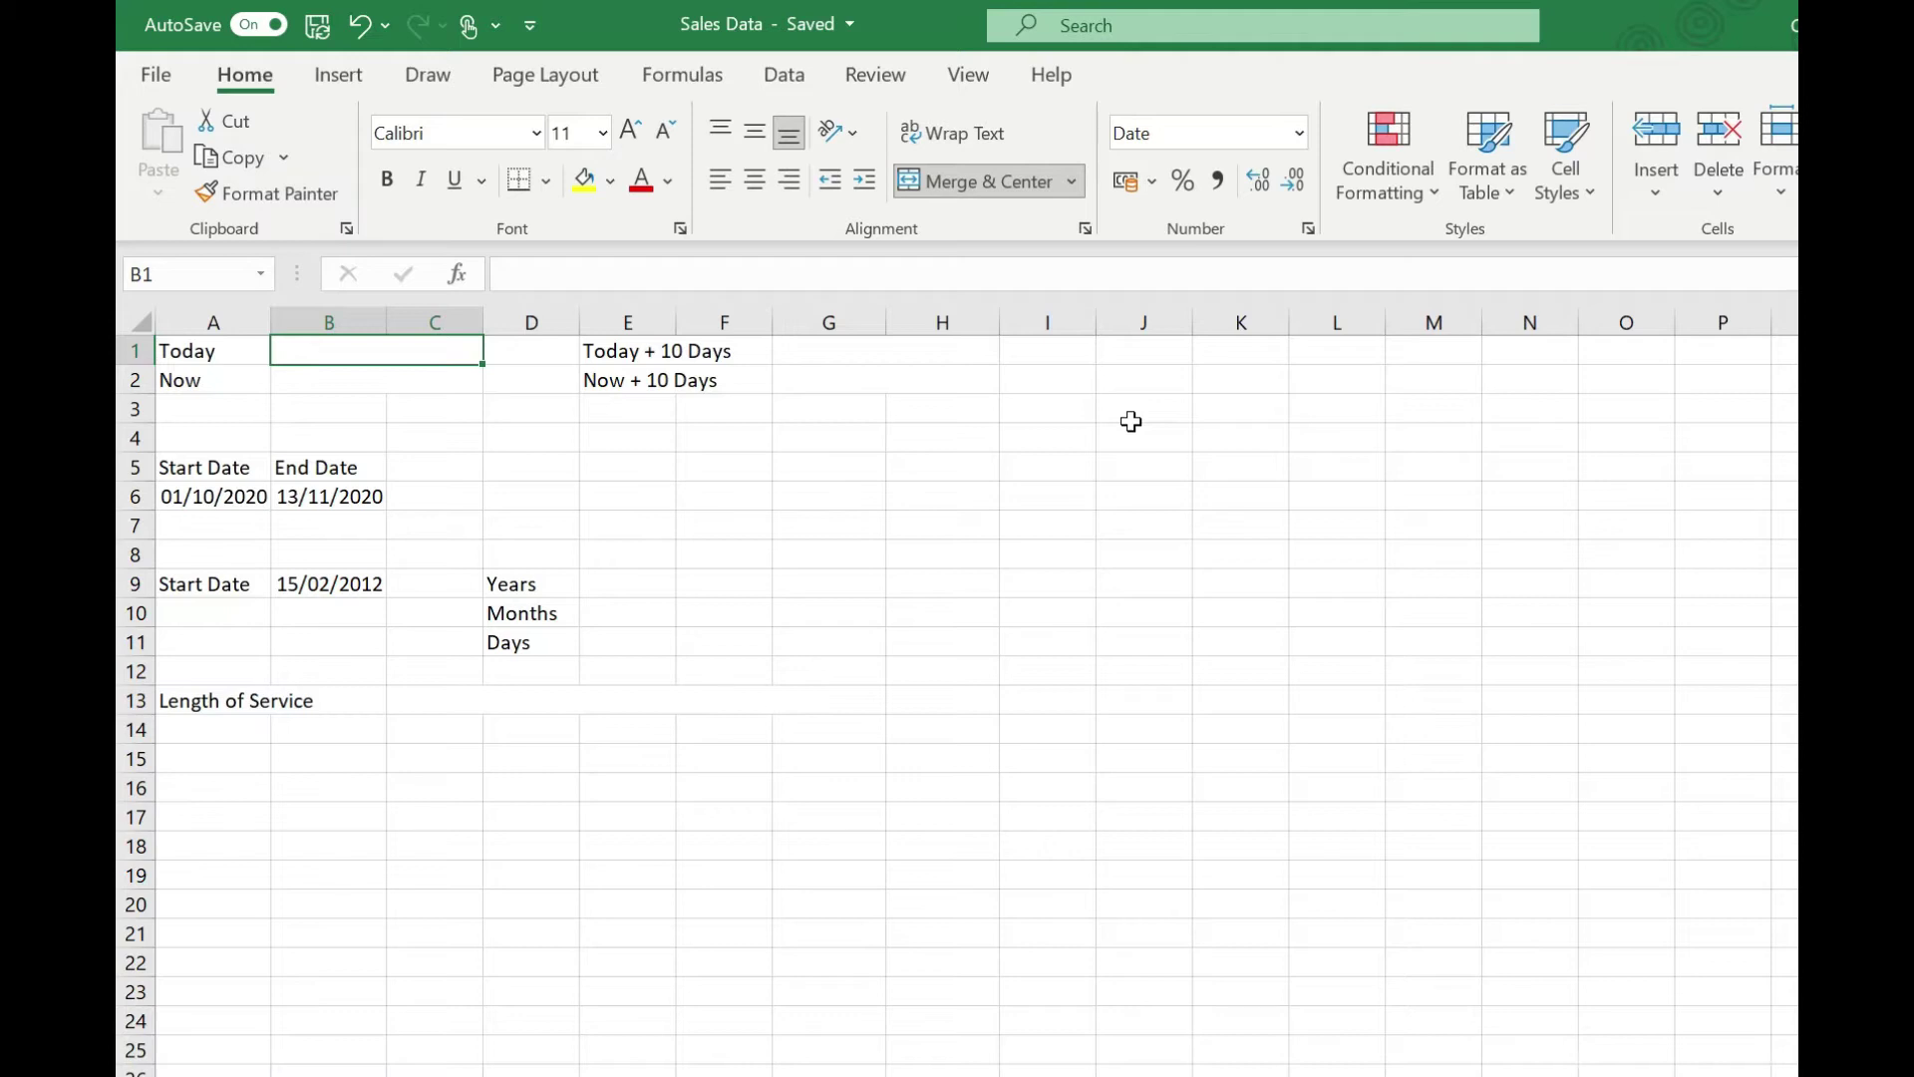
- Enter =TODAY() in B1 and =NOW() in B2, showing 30/04/2021 and 30/04/2021 15:20
type("=TODA")
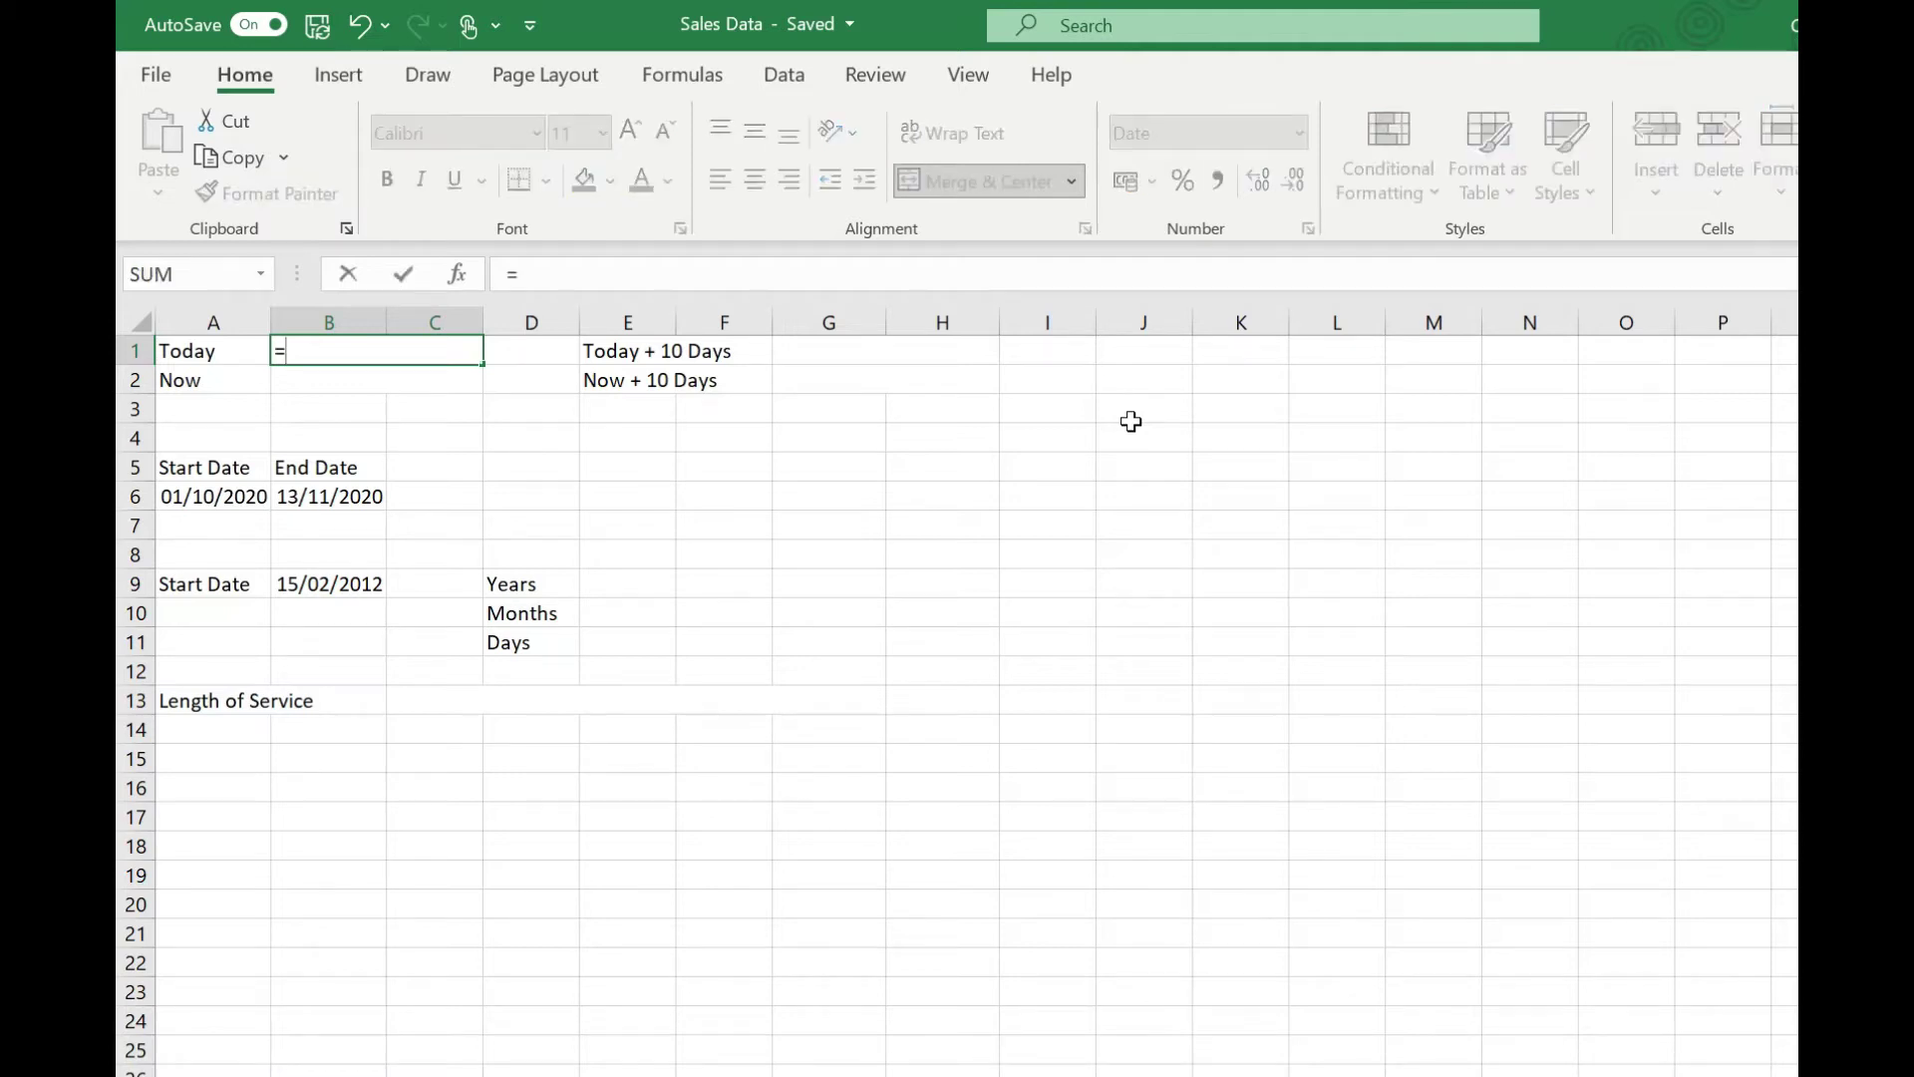
type("Y")
type("()")
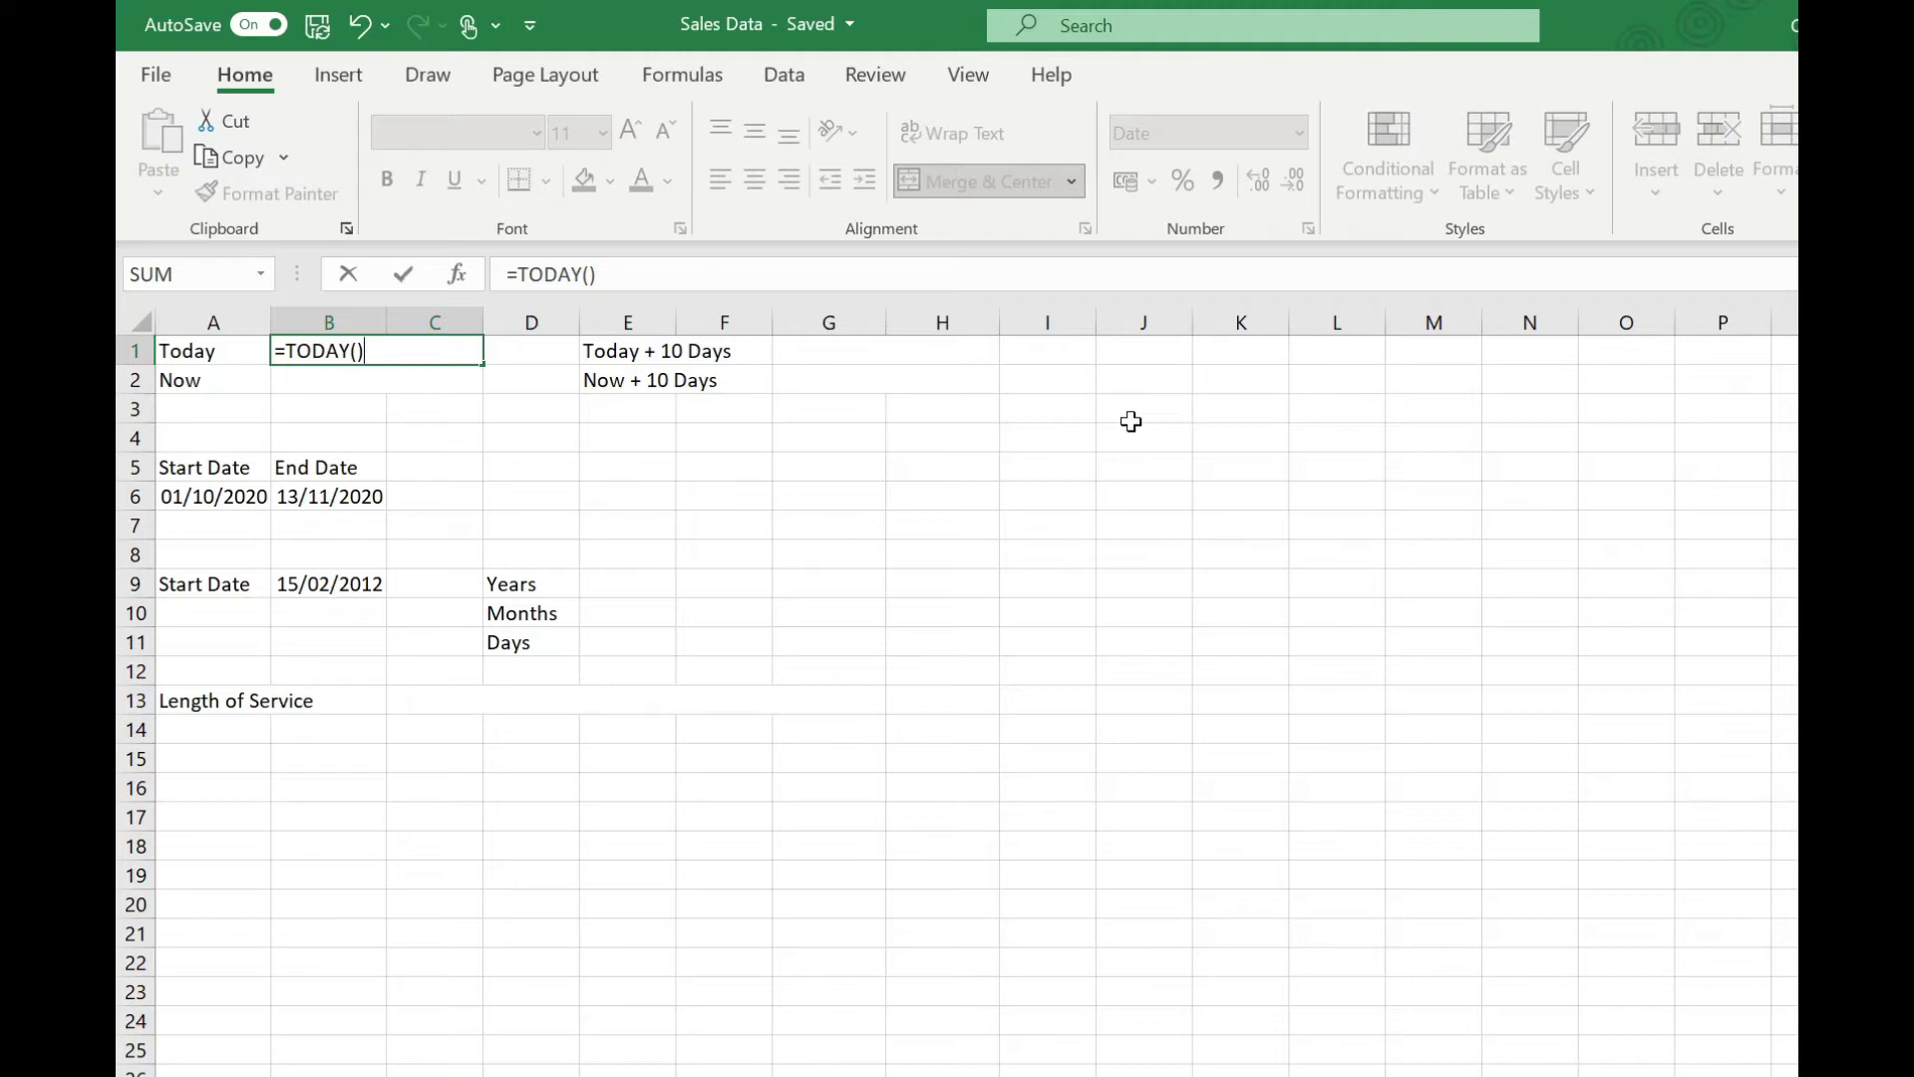
key("Return")
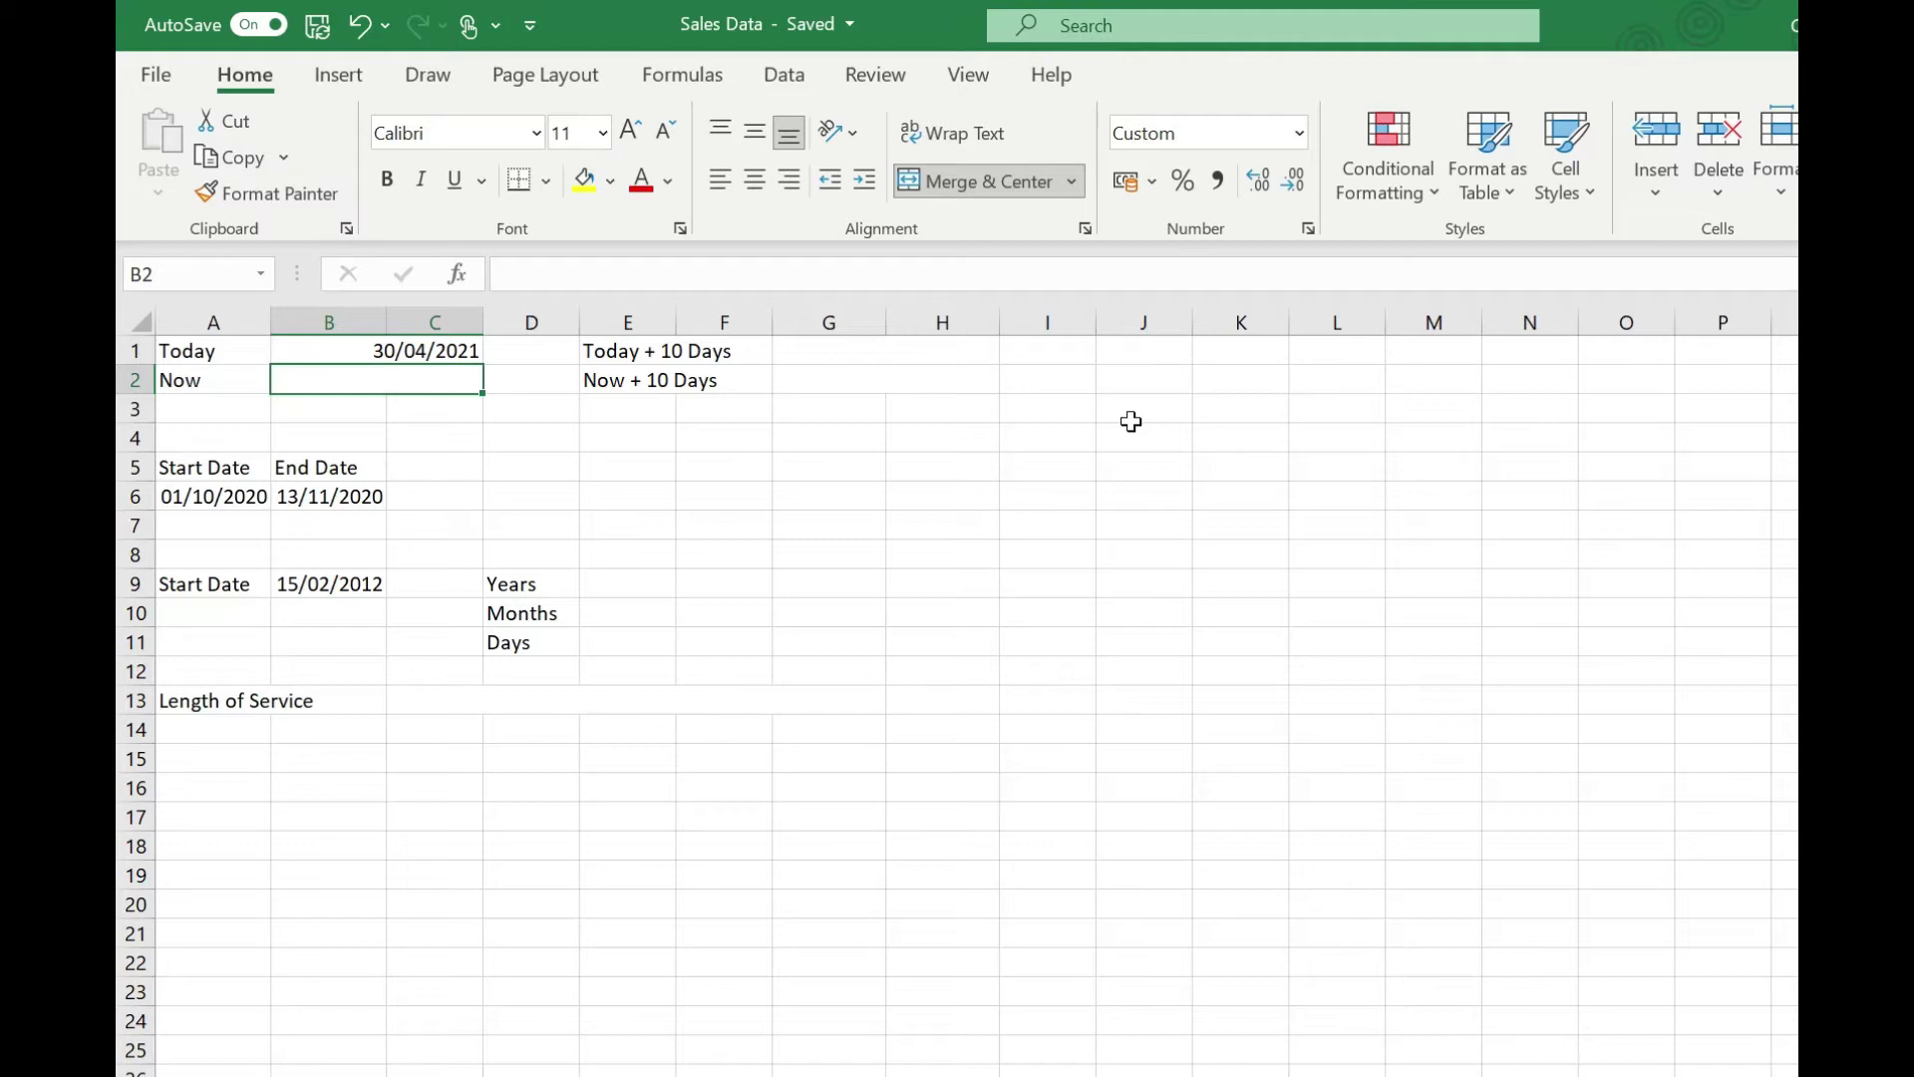
type("=NOW")
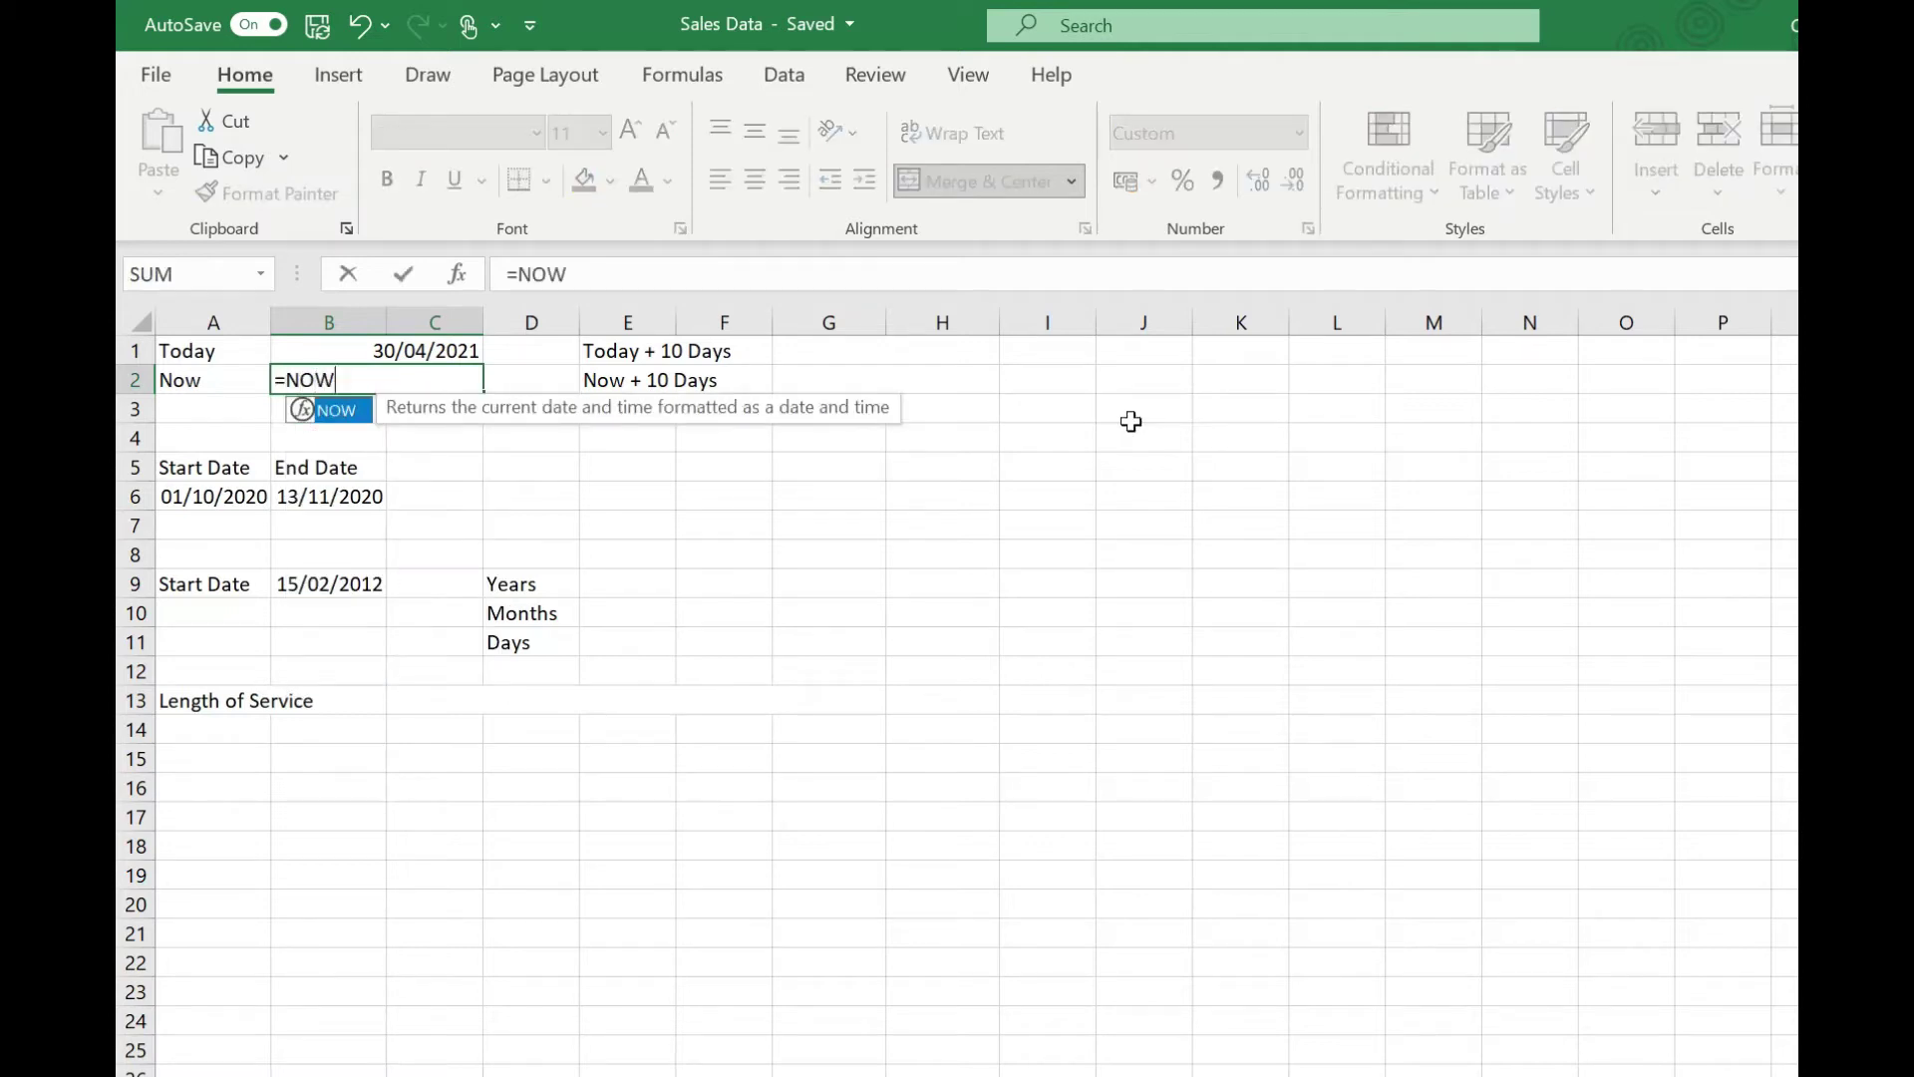
type("()")
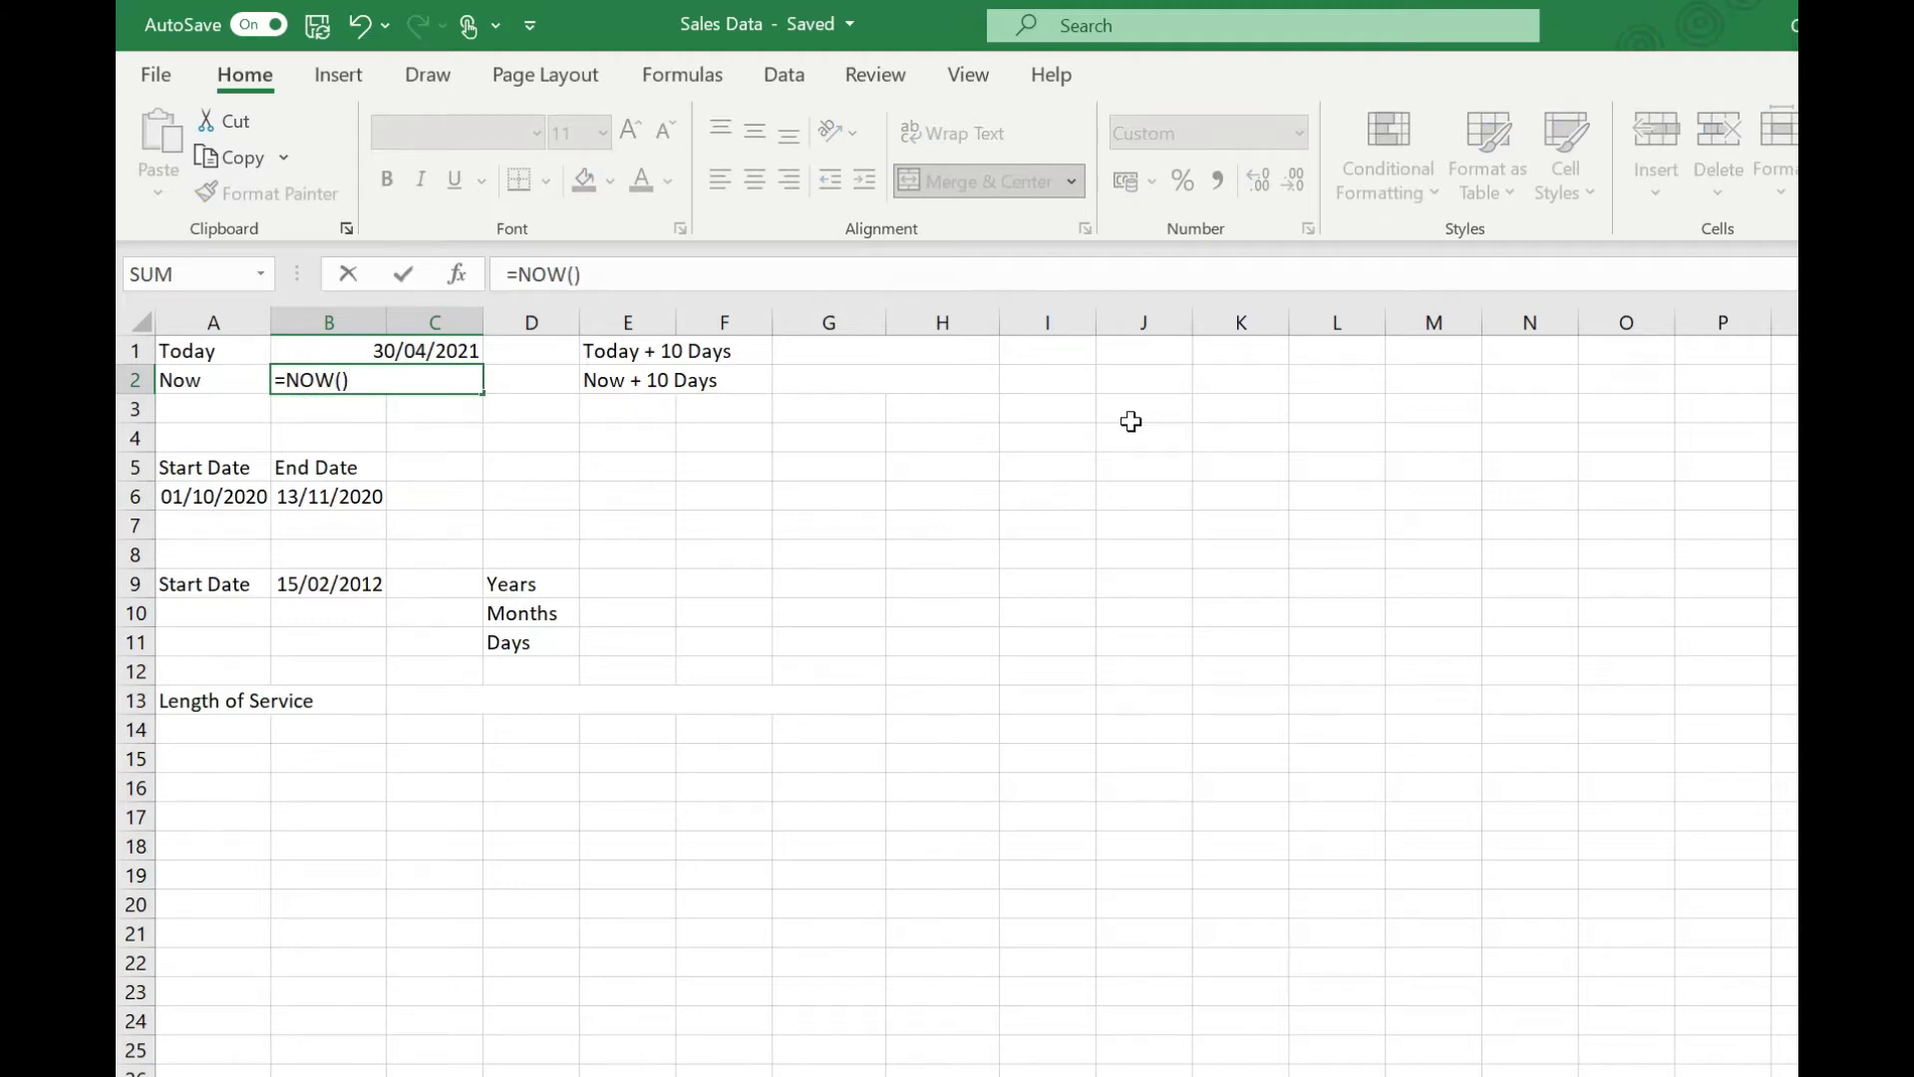
key("Return")
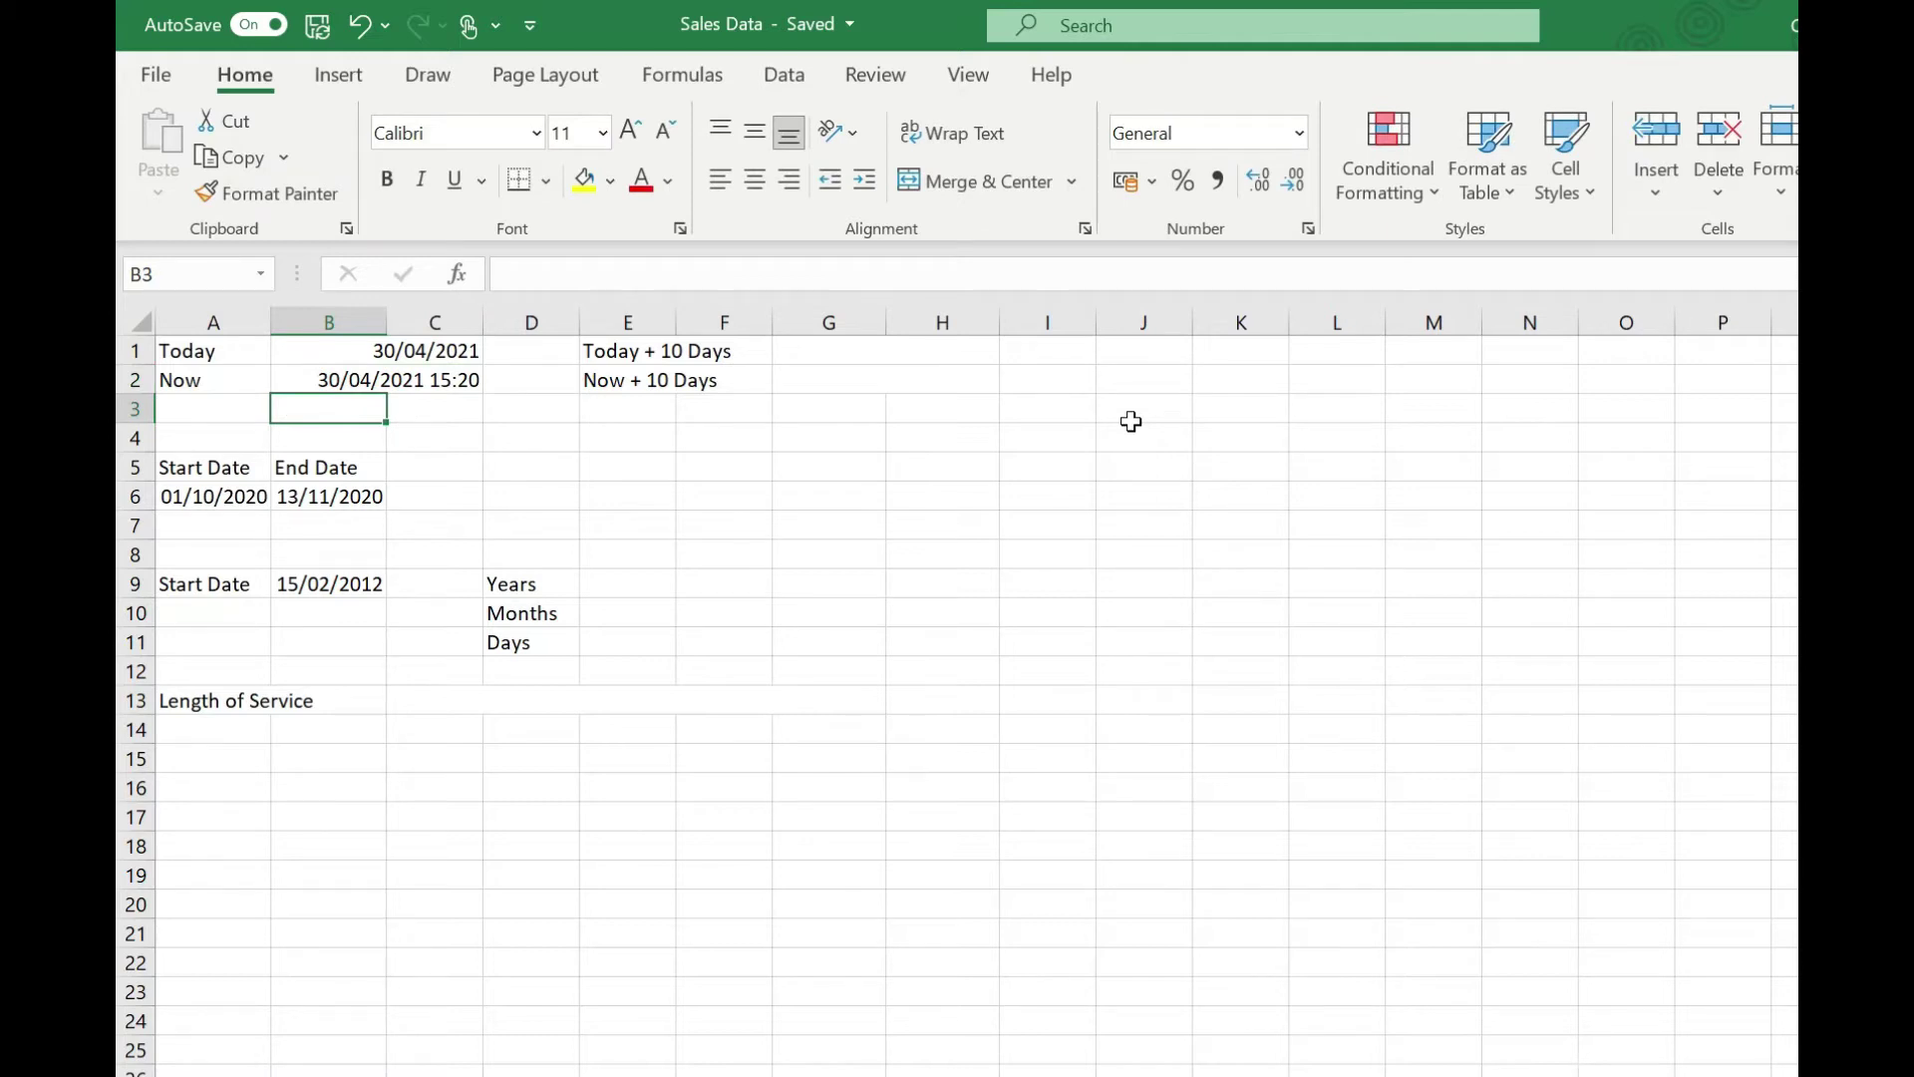
- Put =TODAY()+10 in G1 and =NOW()+10 in G2, giving 10/05/2021 and 10/05/2021 15:21
left_click(869, 355)
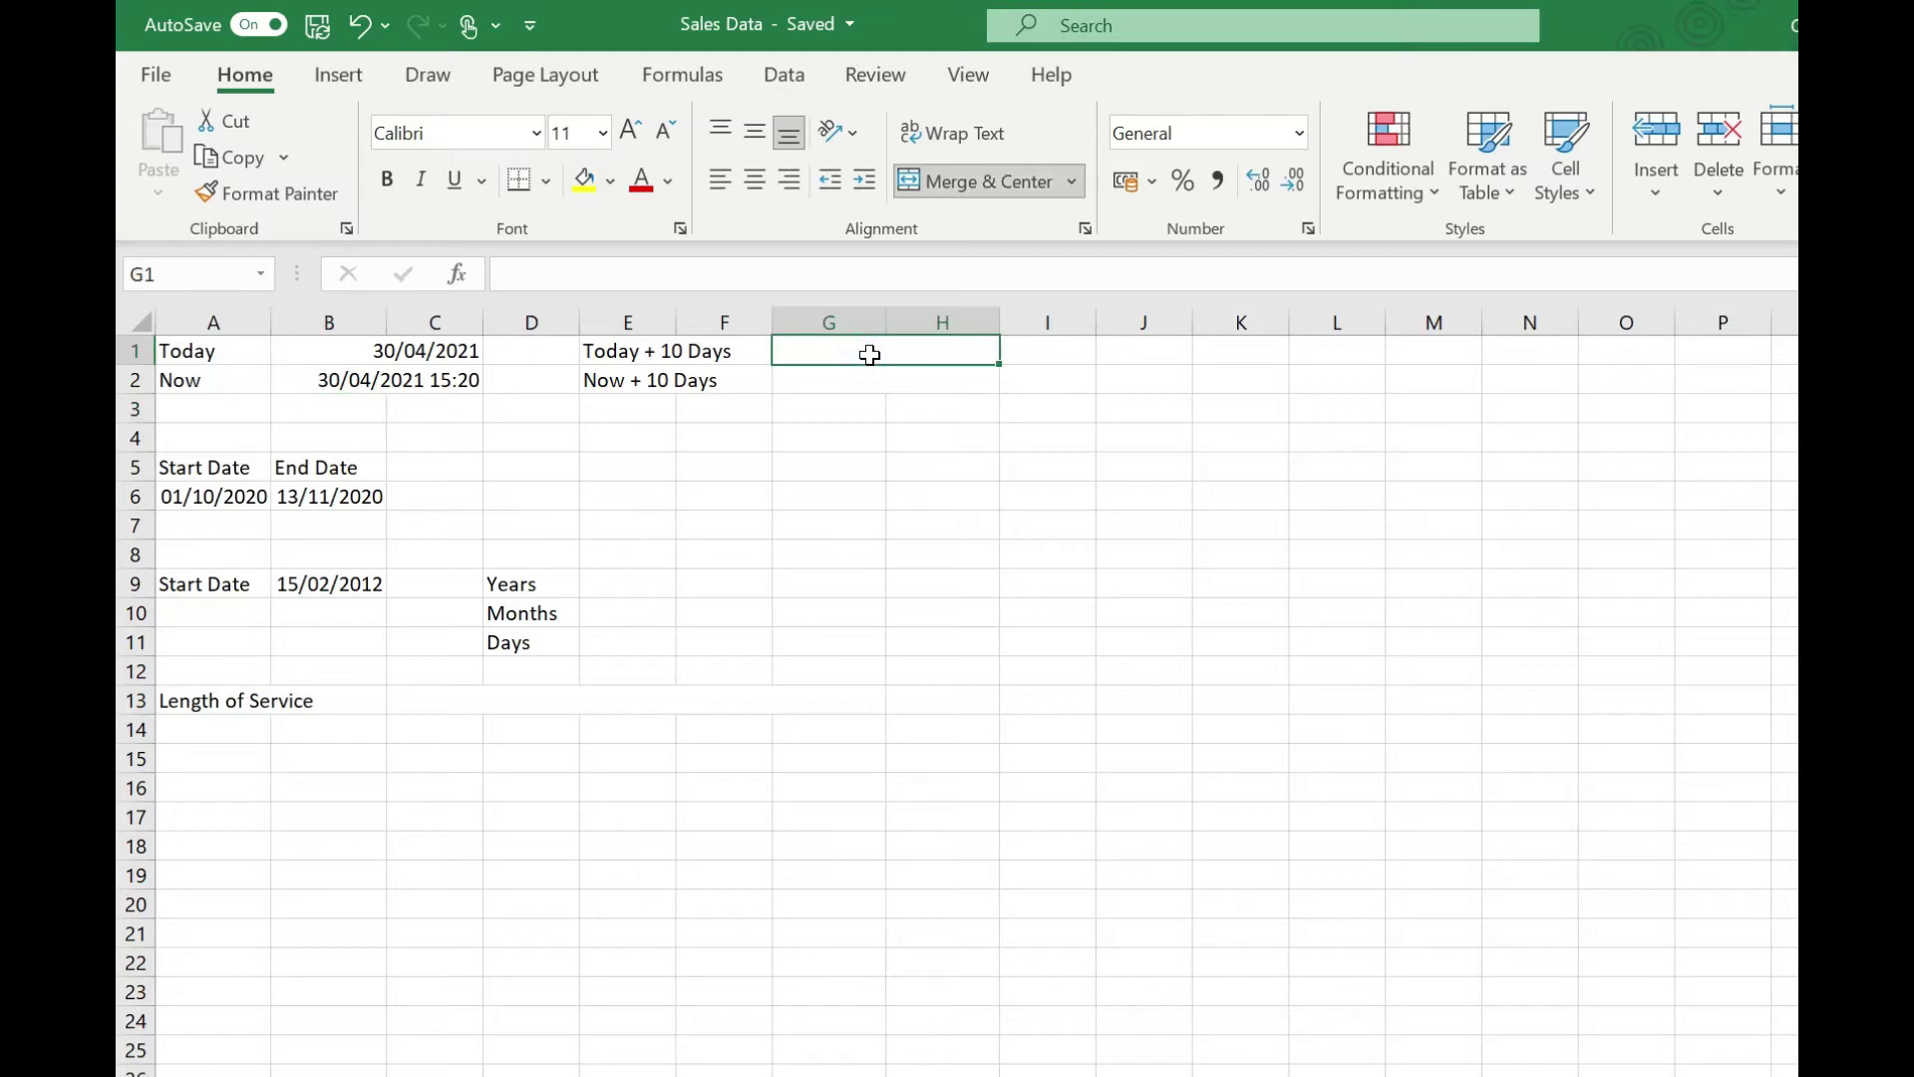
type("=")
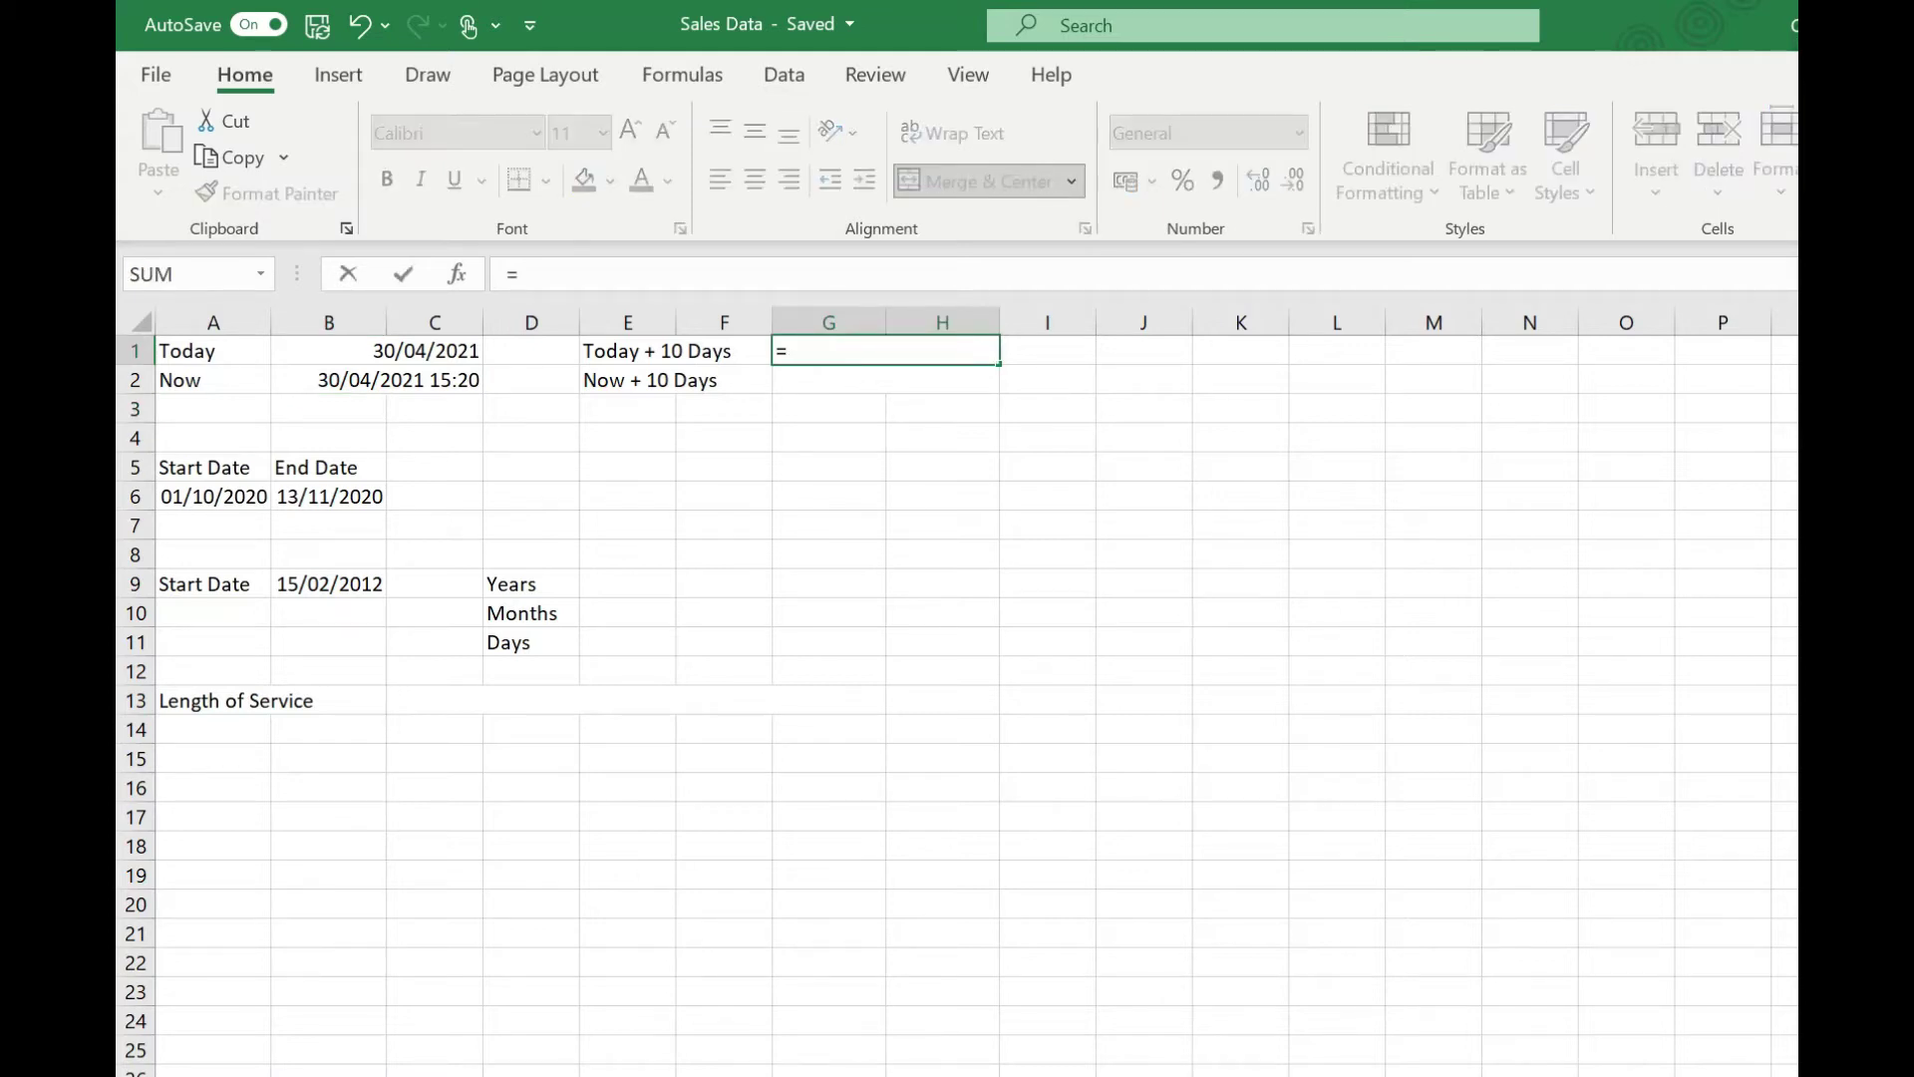
type("TODAY()")
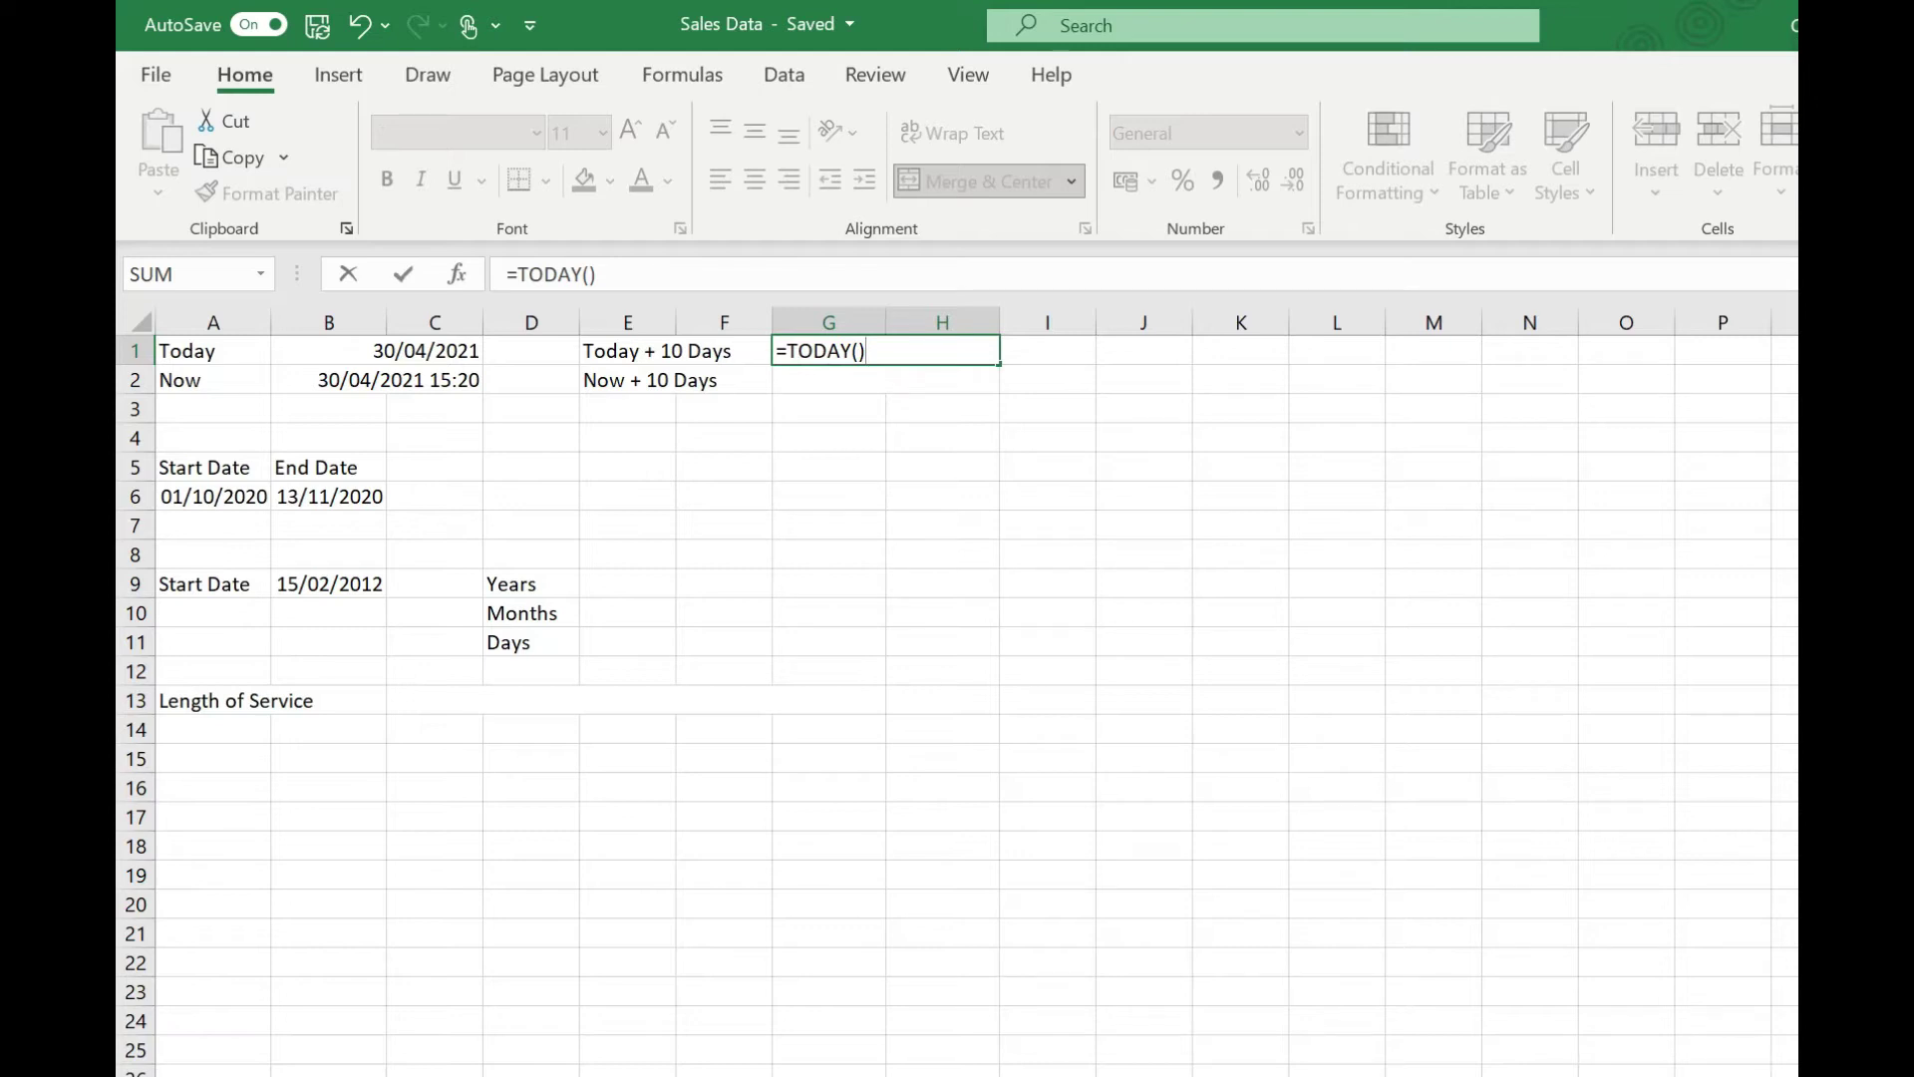
type("+10")
key("Return")
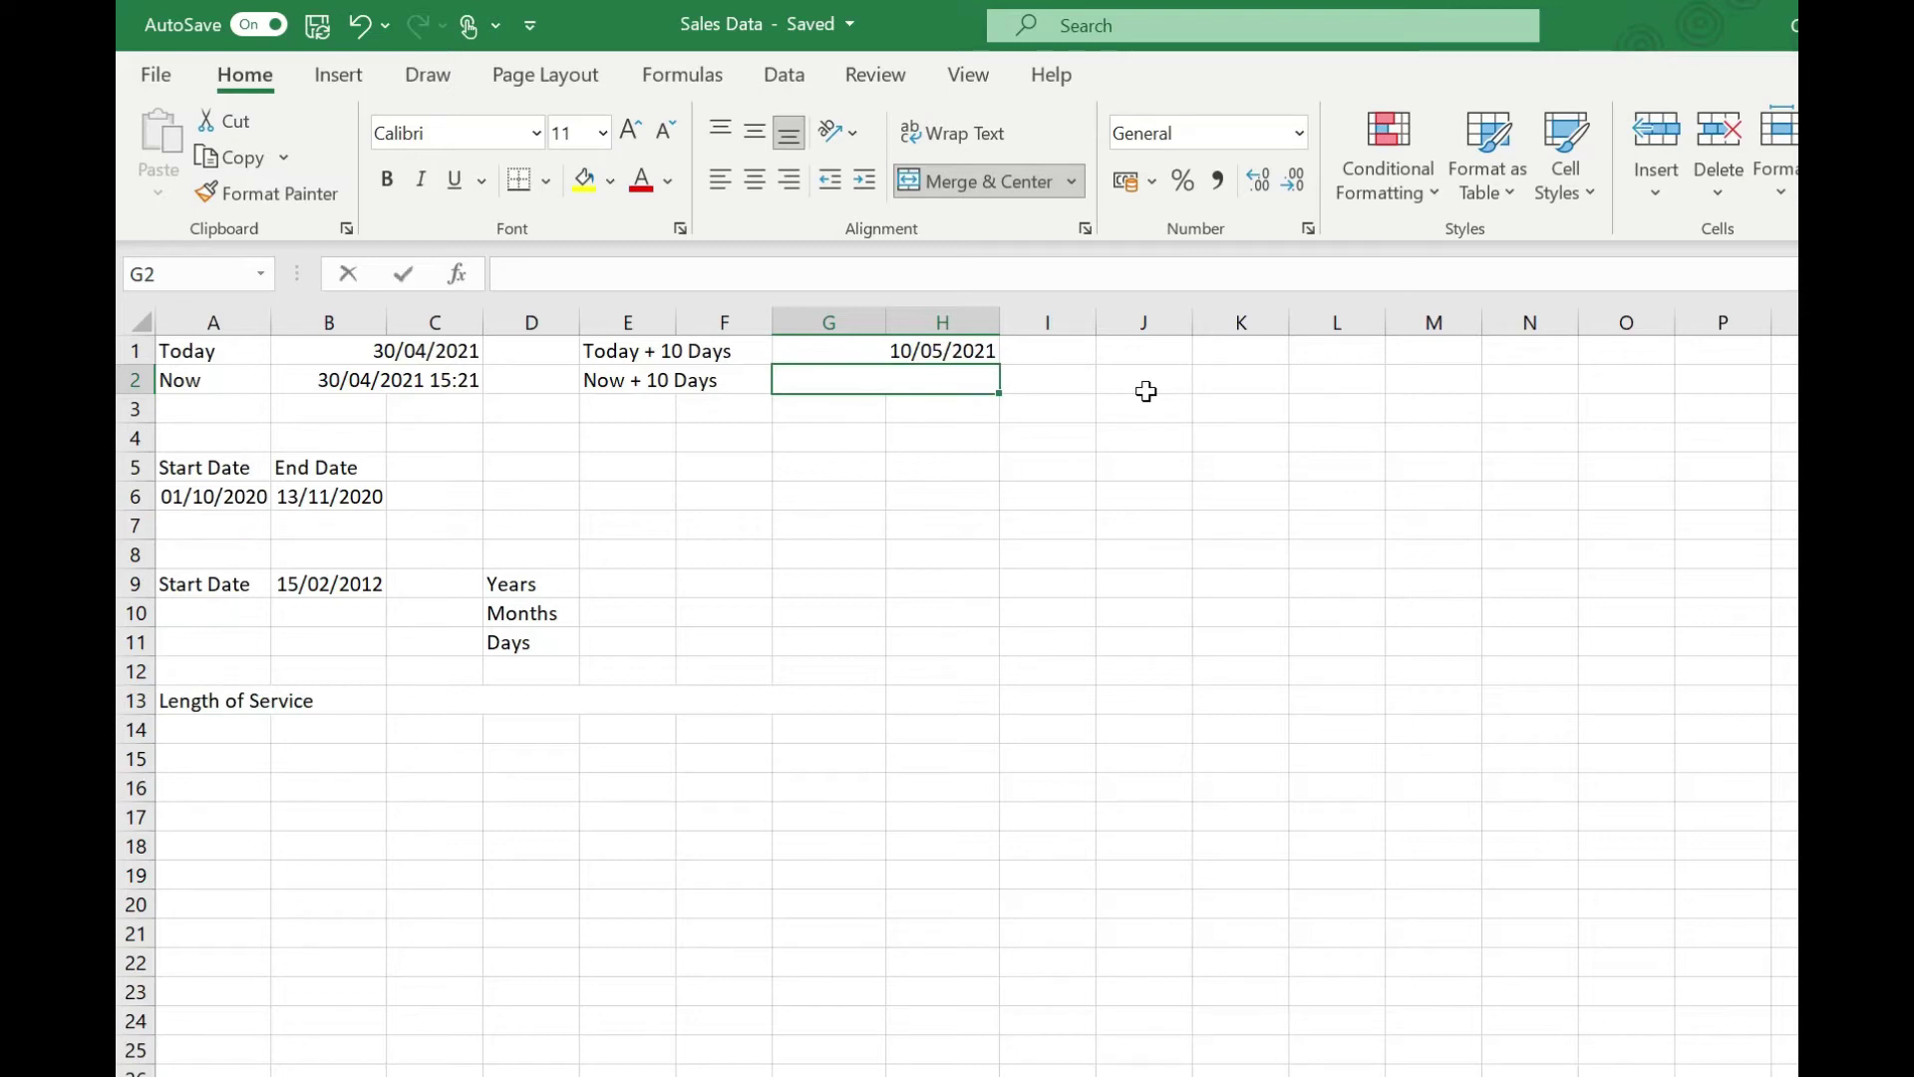
type("=NOW()+")
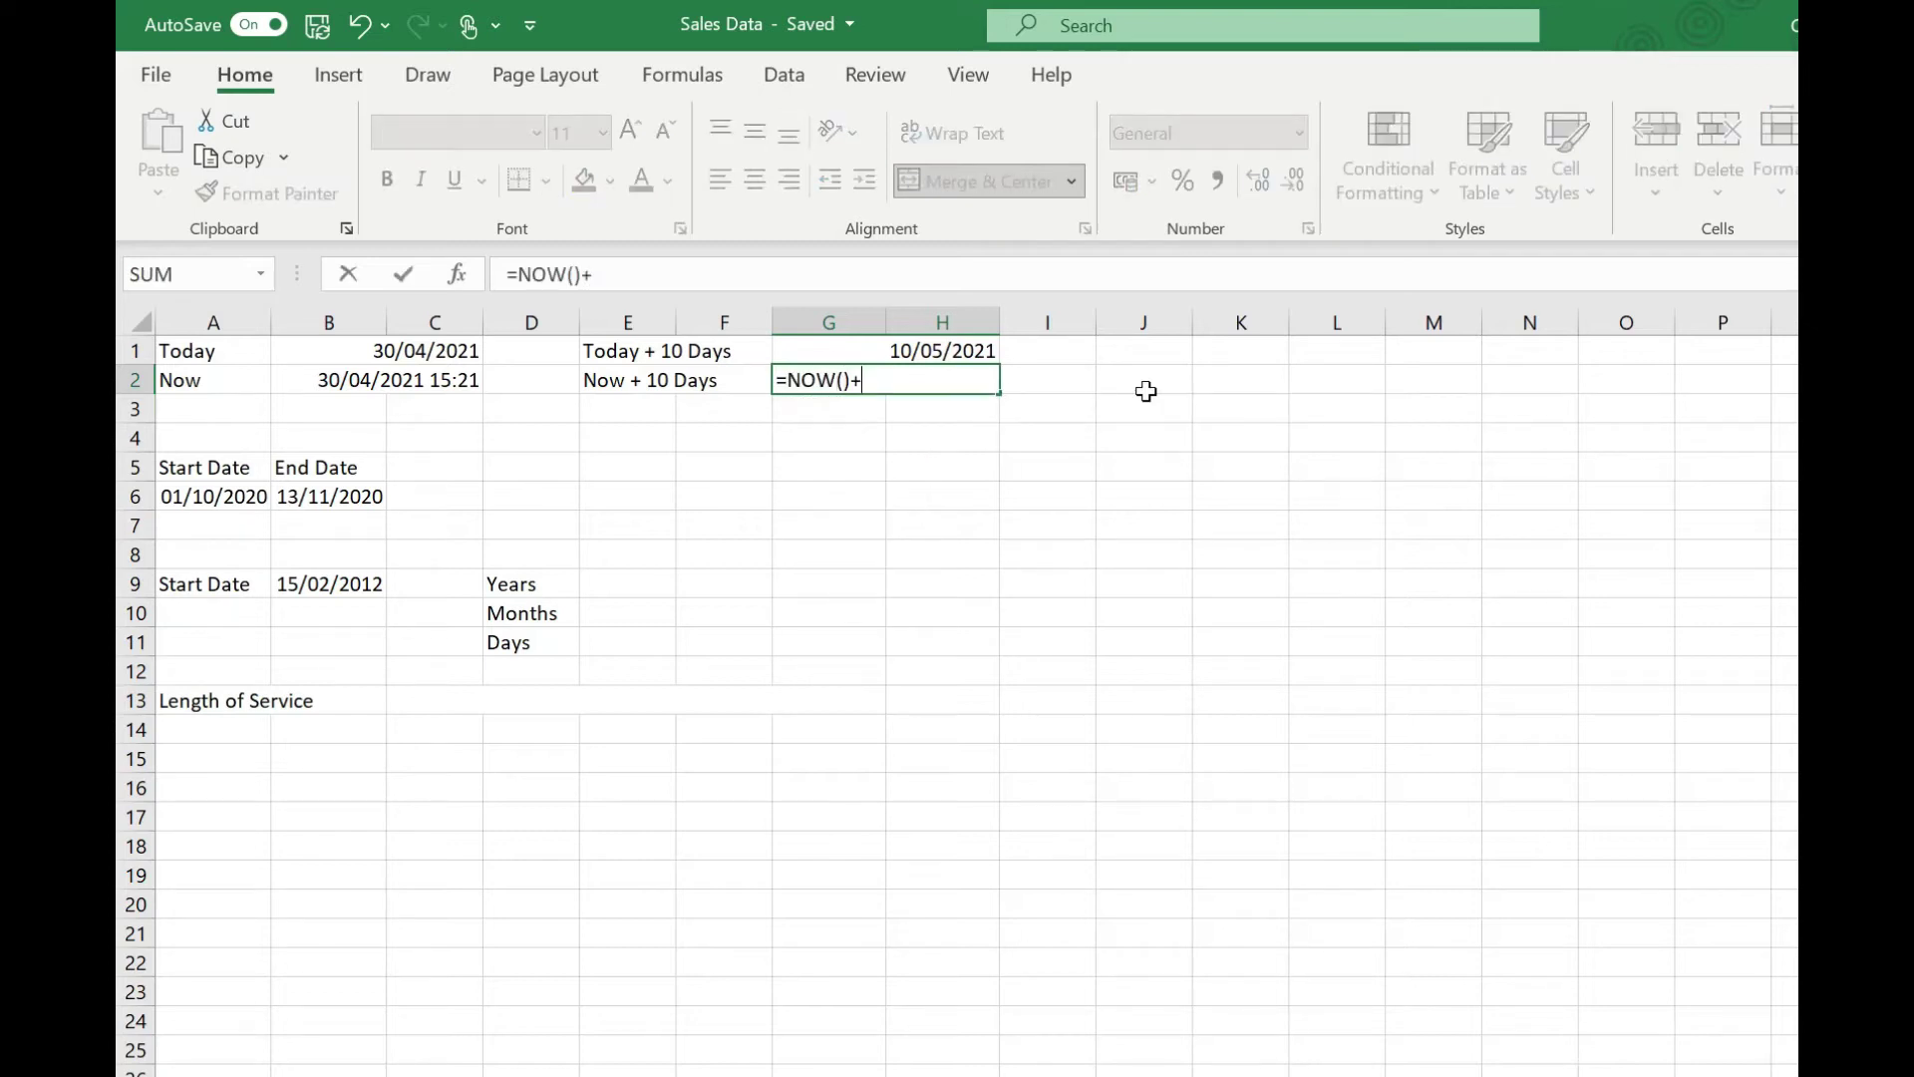
type("10")
key("Return")
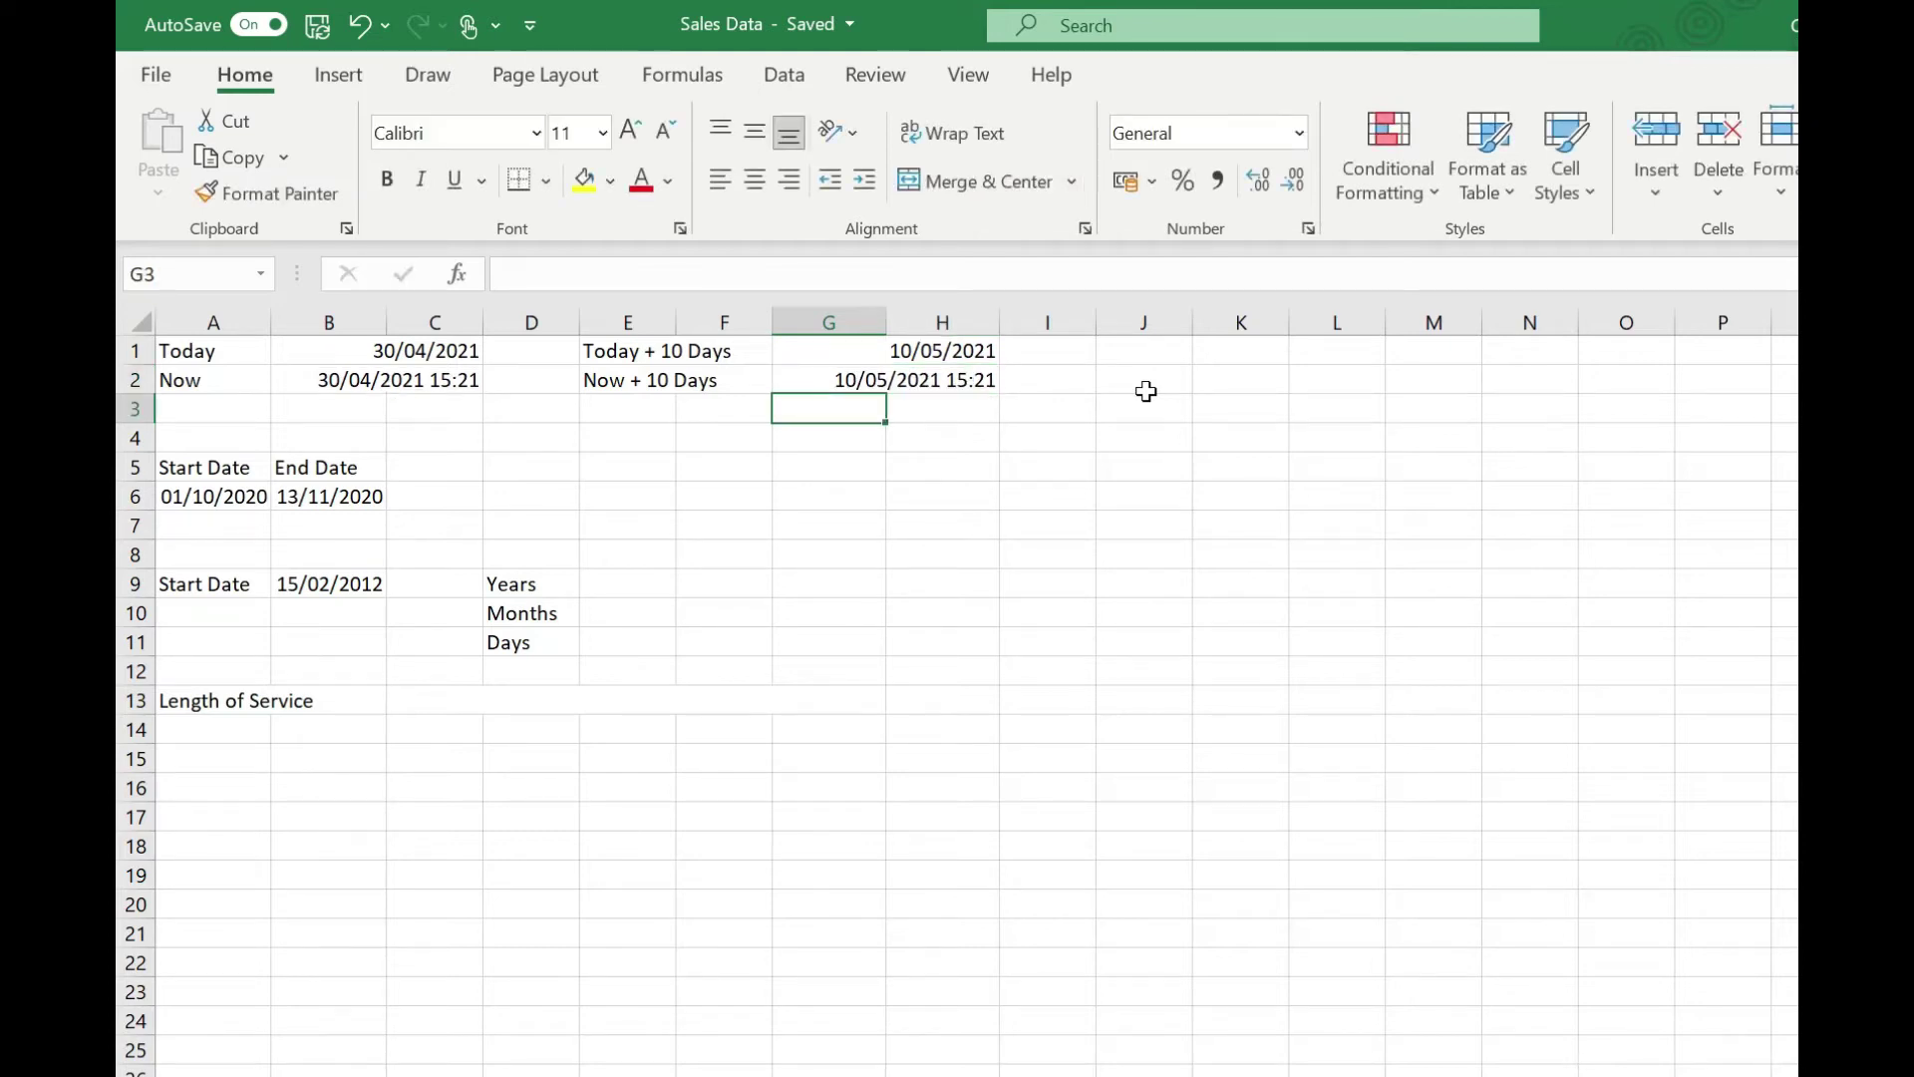
key("Left")
key("Left")
key("Left")
key("Left")
key("Down")
key("Down")
key("Down")
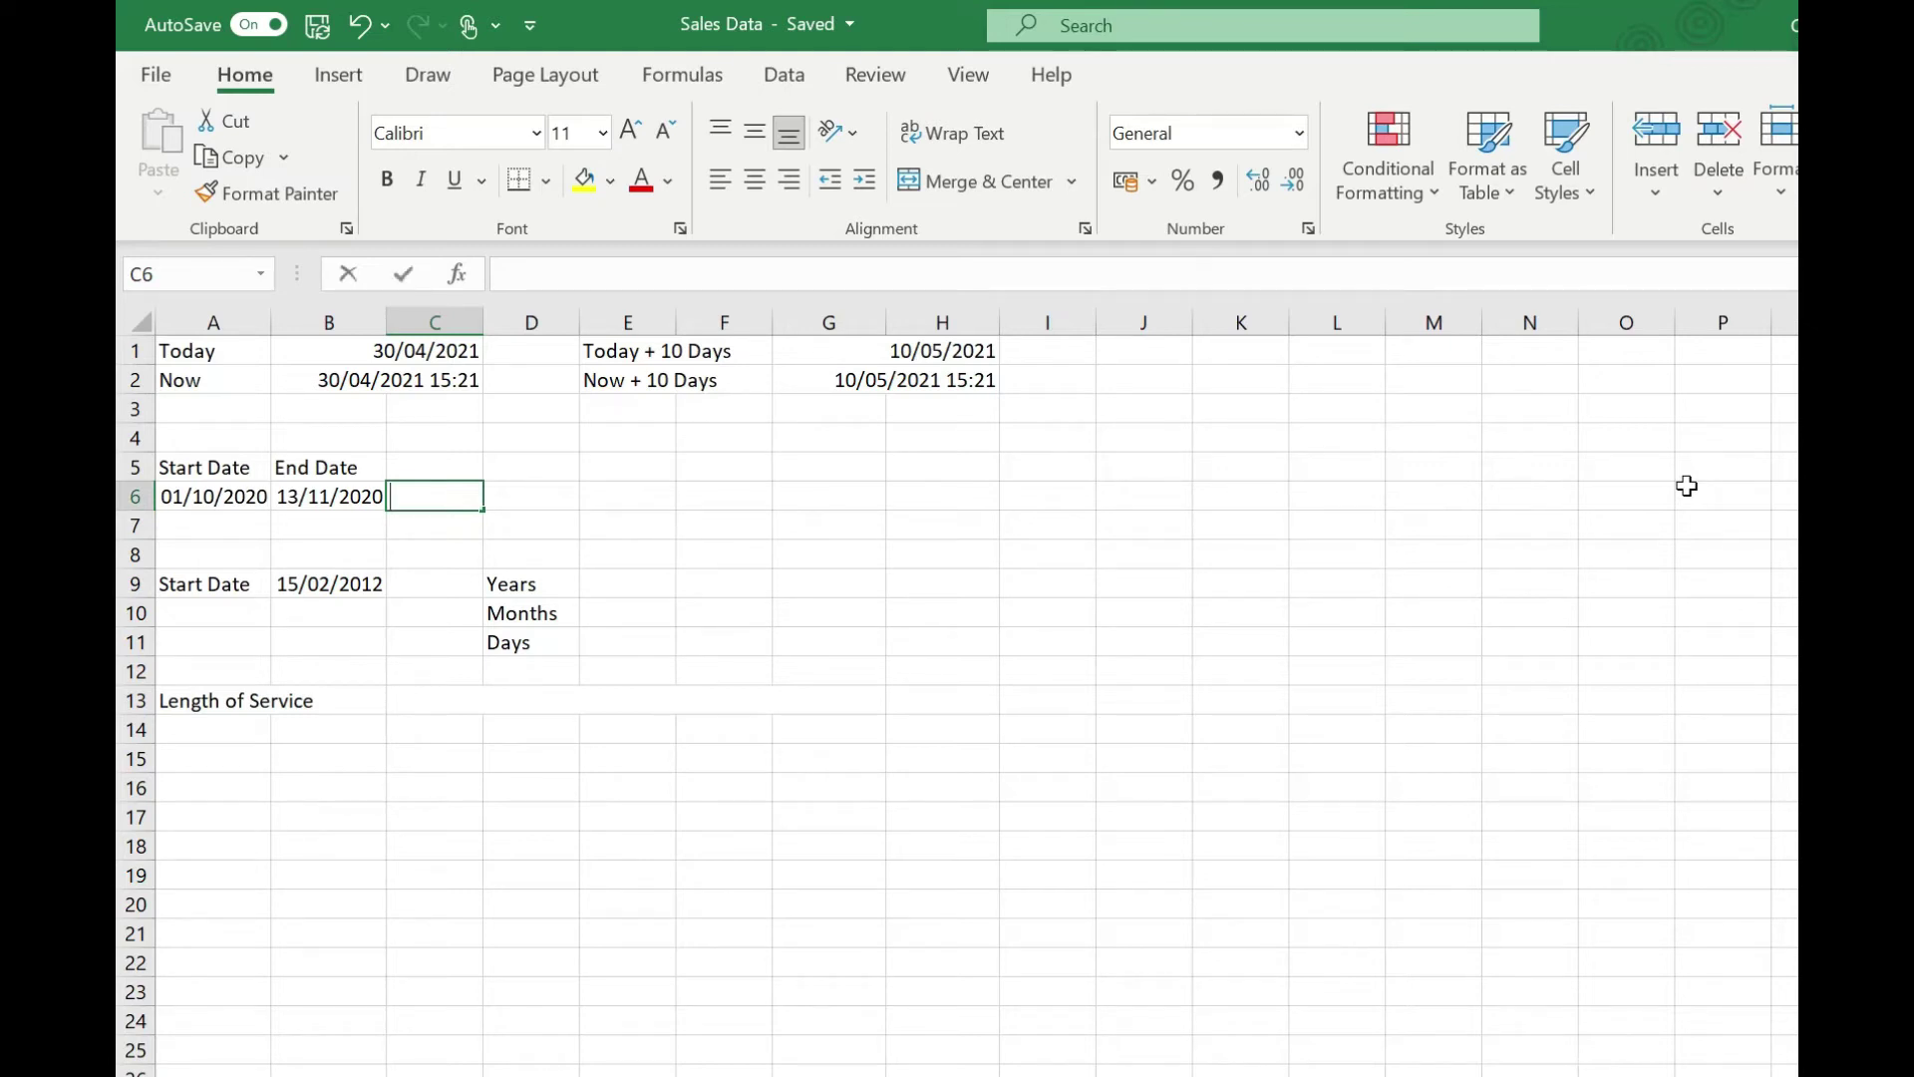
- Calculate the day gap in C6 with =B6-A6, returning 43
type("=")
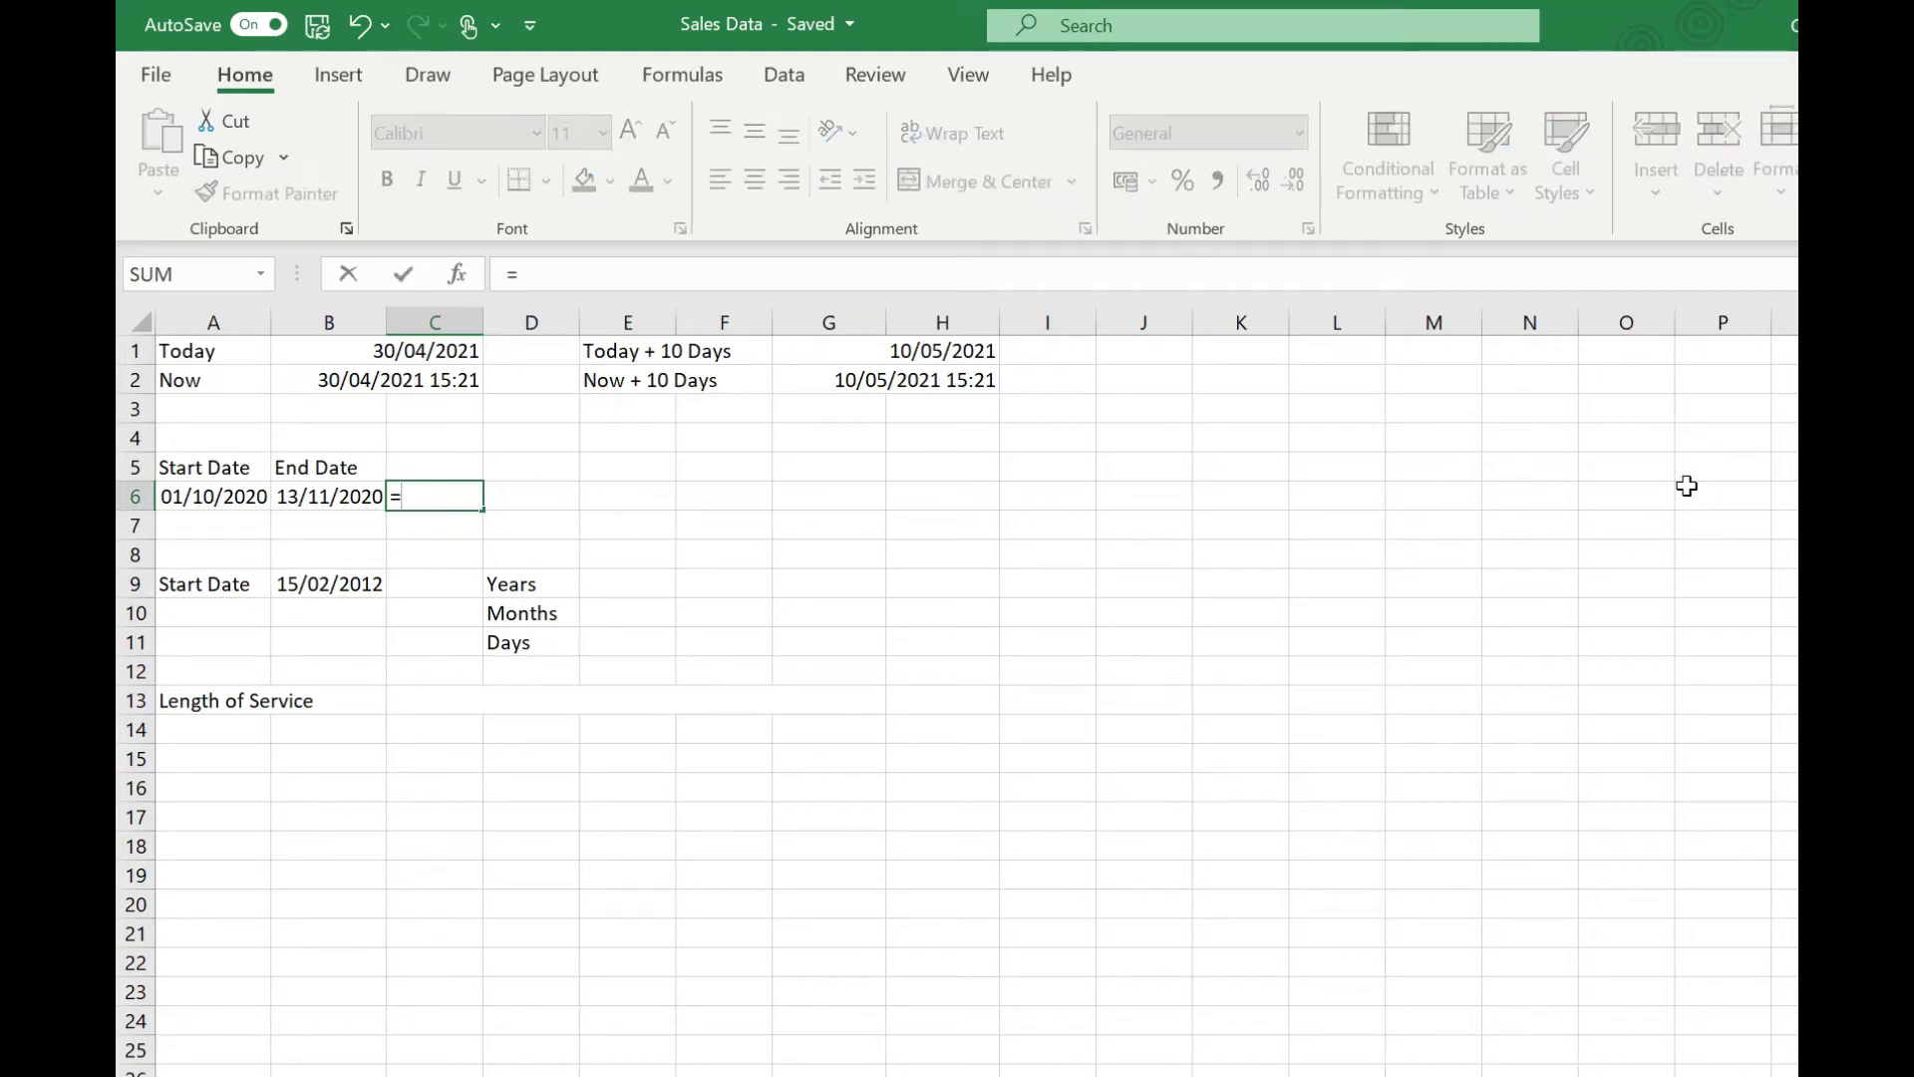
left_click(352, 497)
type("-")
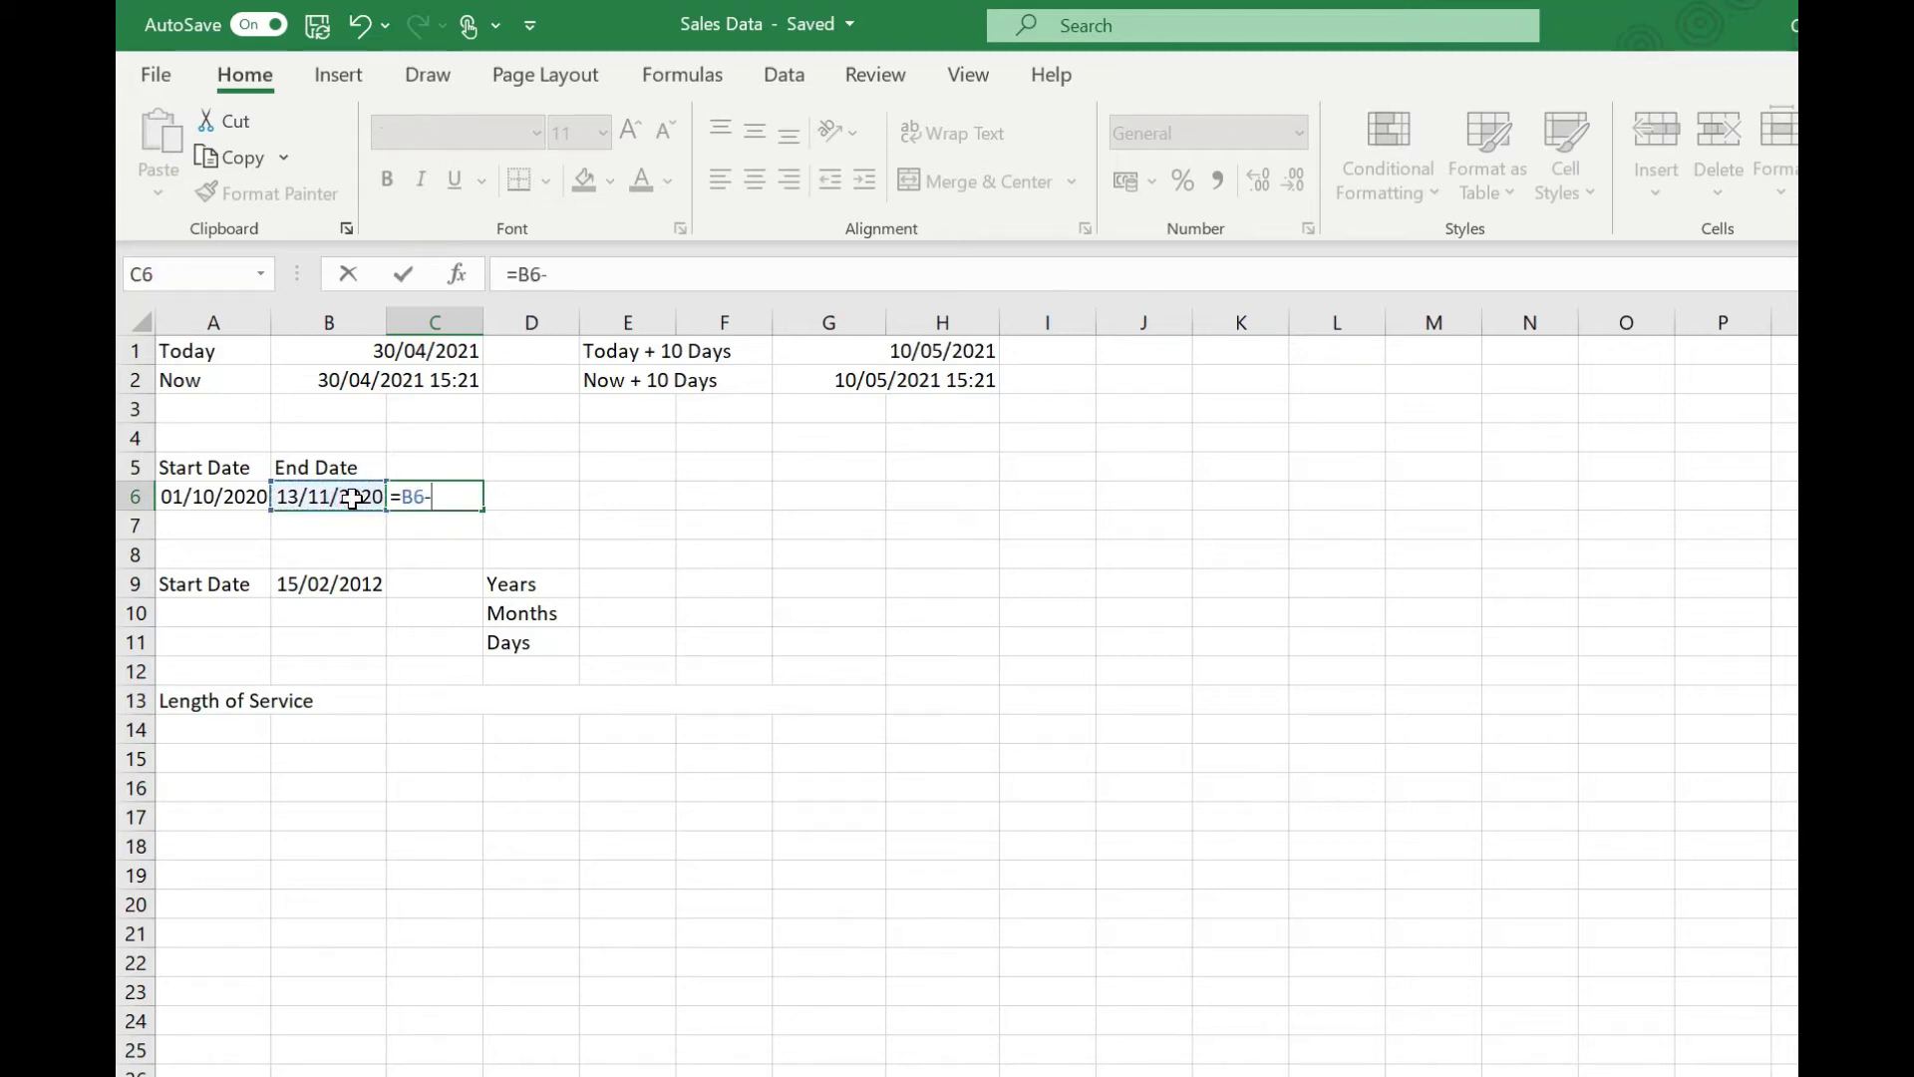
left_click(197, 498)
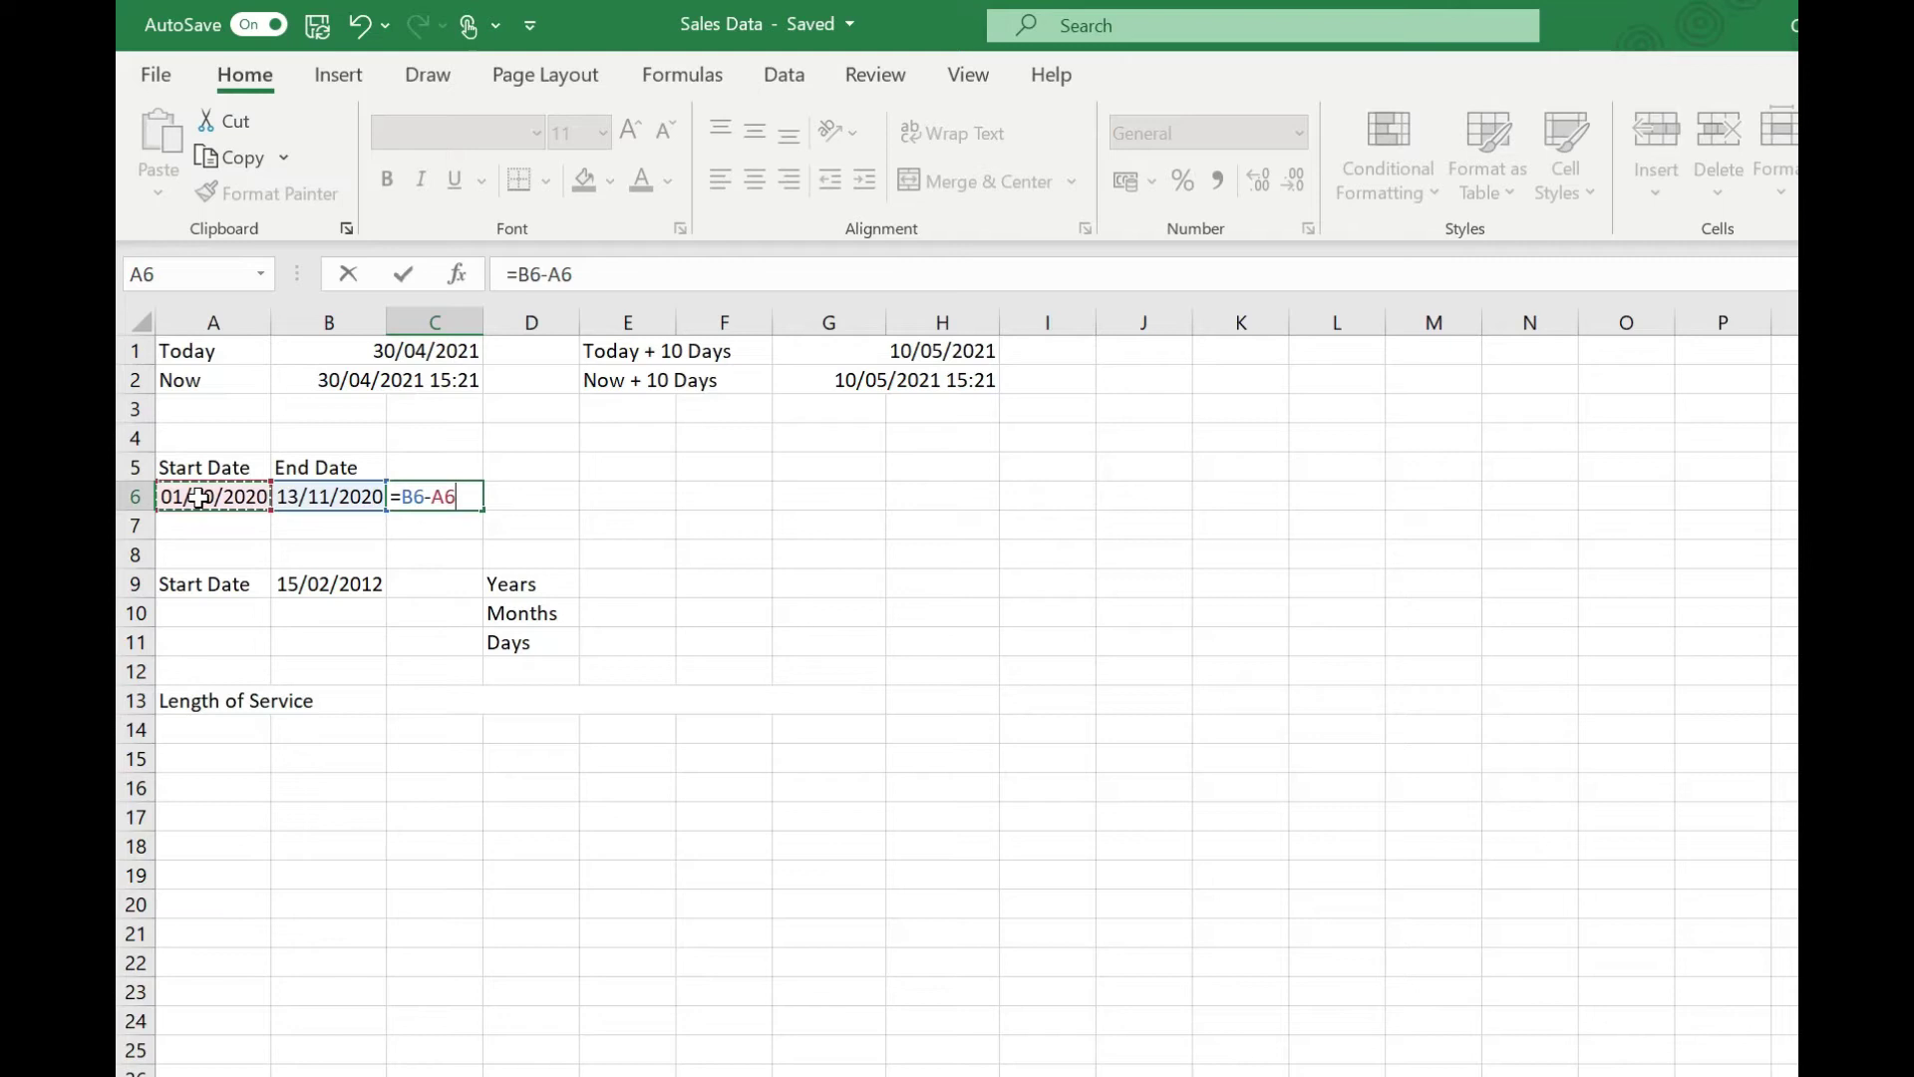
key("Return")
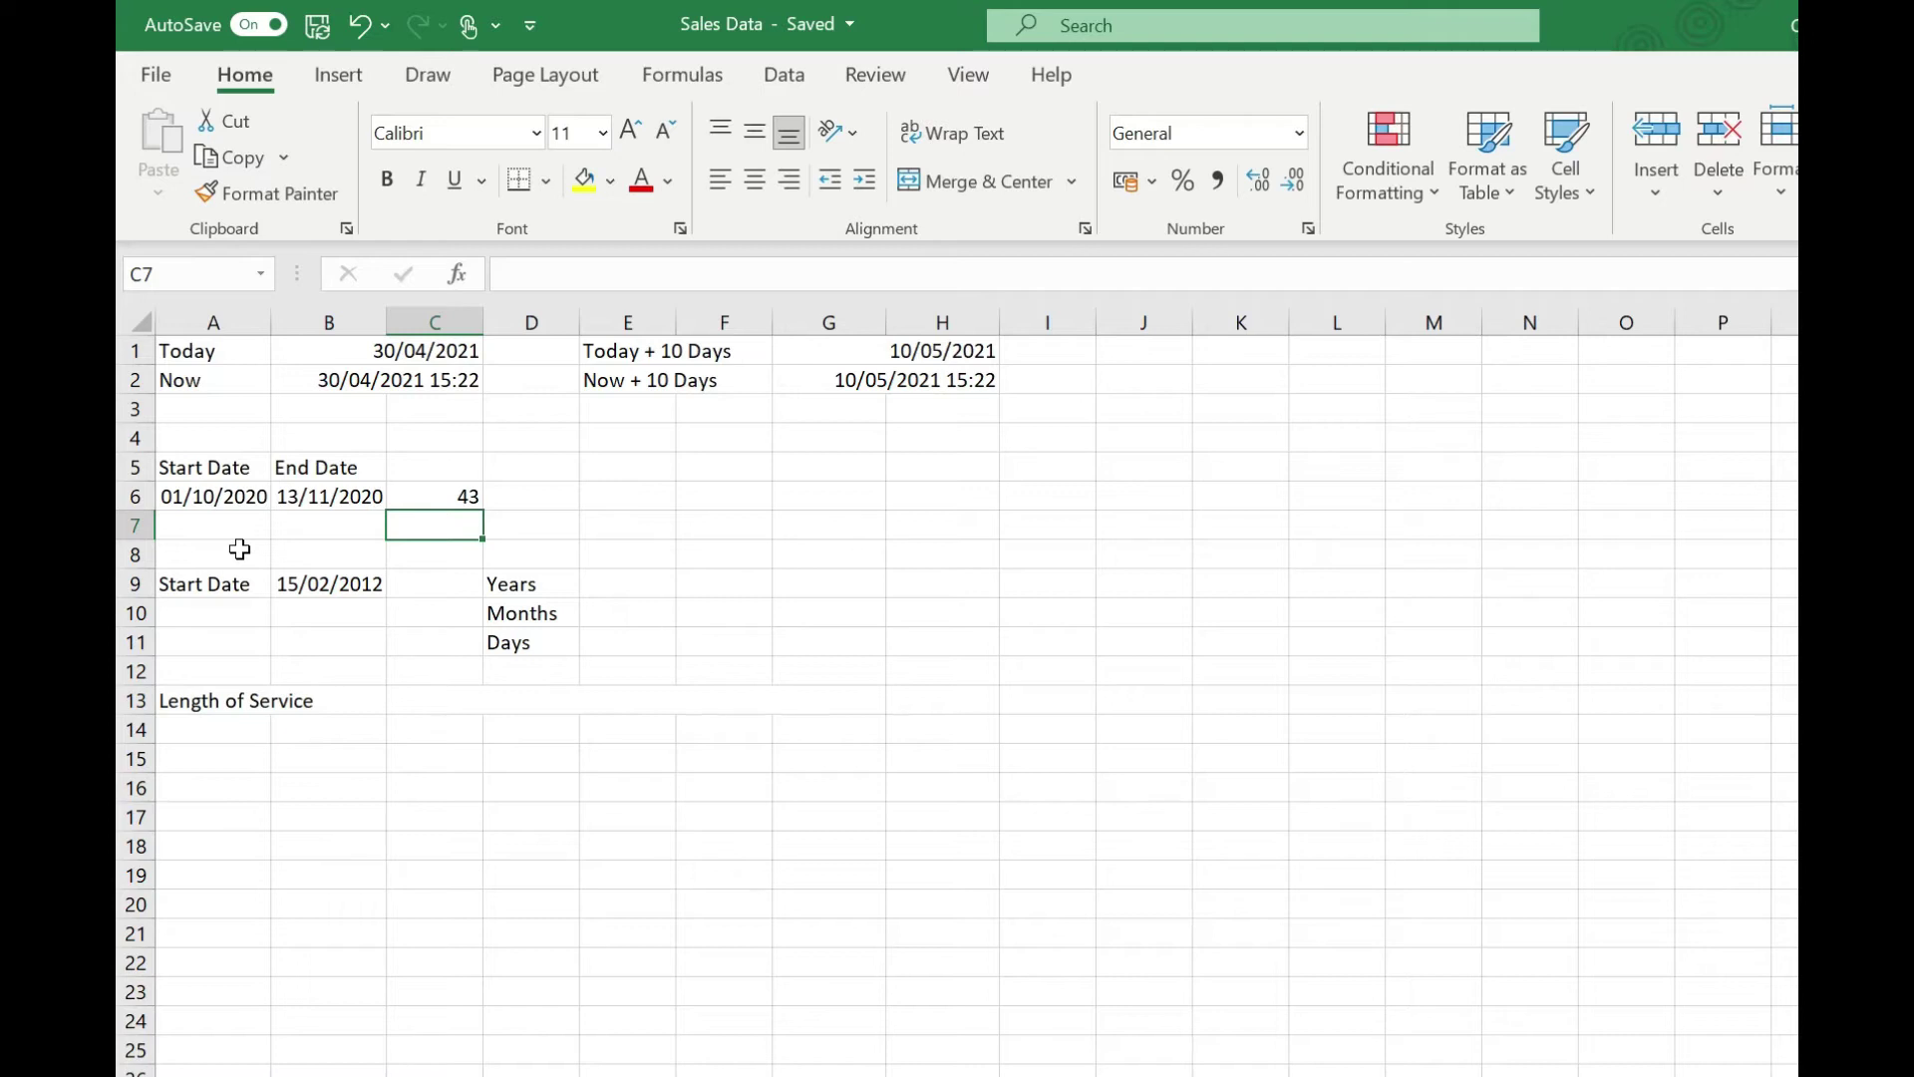
- Replace C6's formula with =DATEDIF(A6,B6,"d"), still returning 43 days
left_click(440, 498)
type("=DATED")
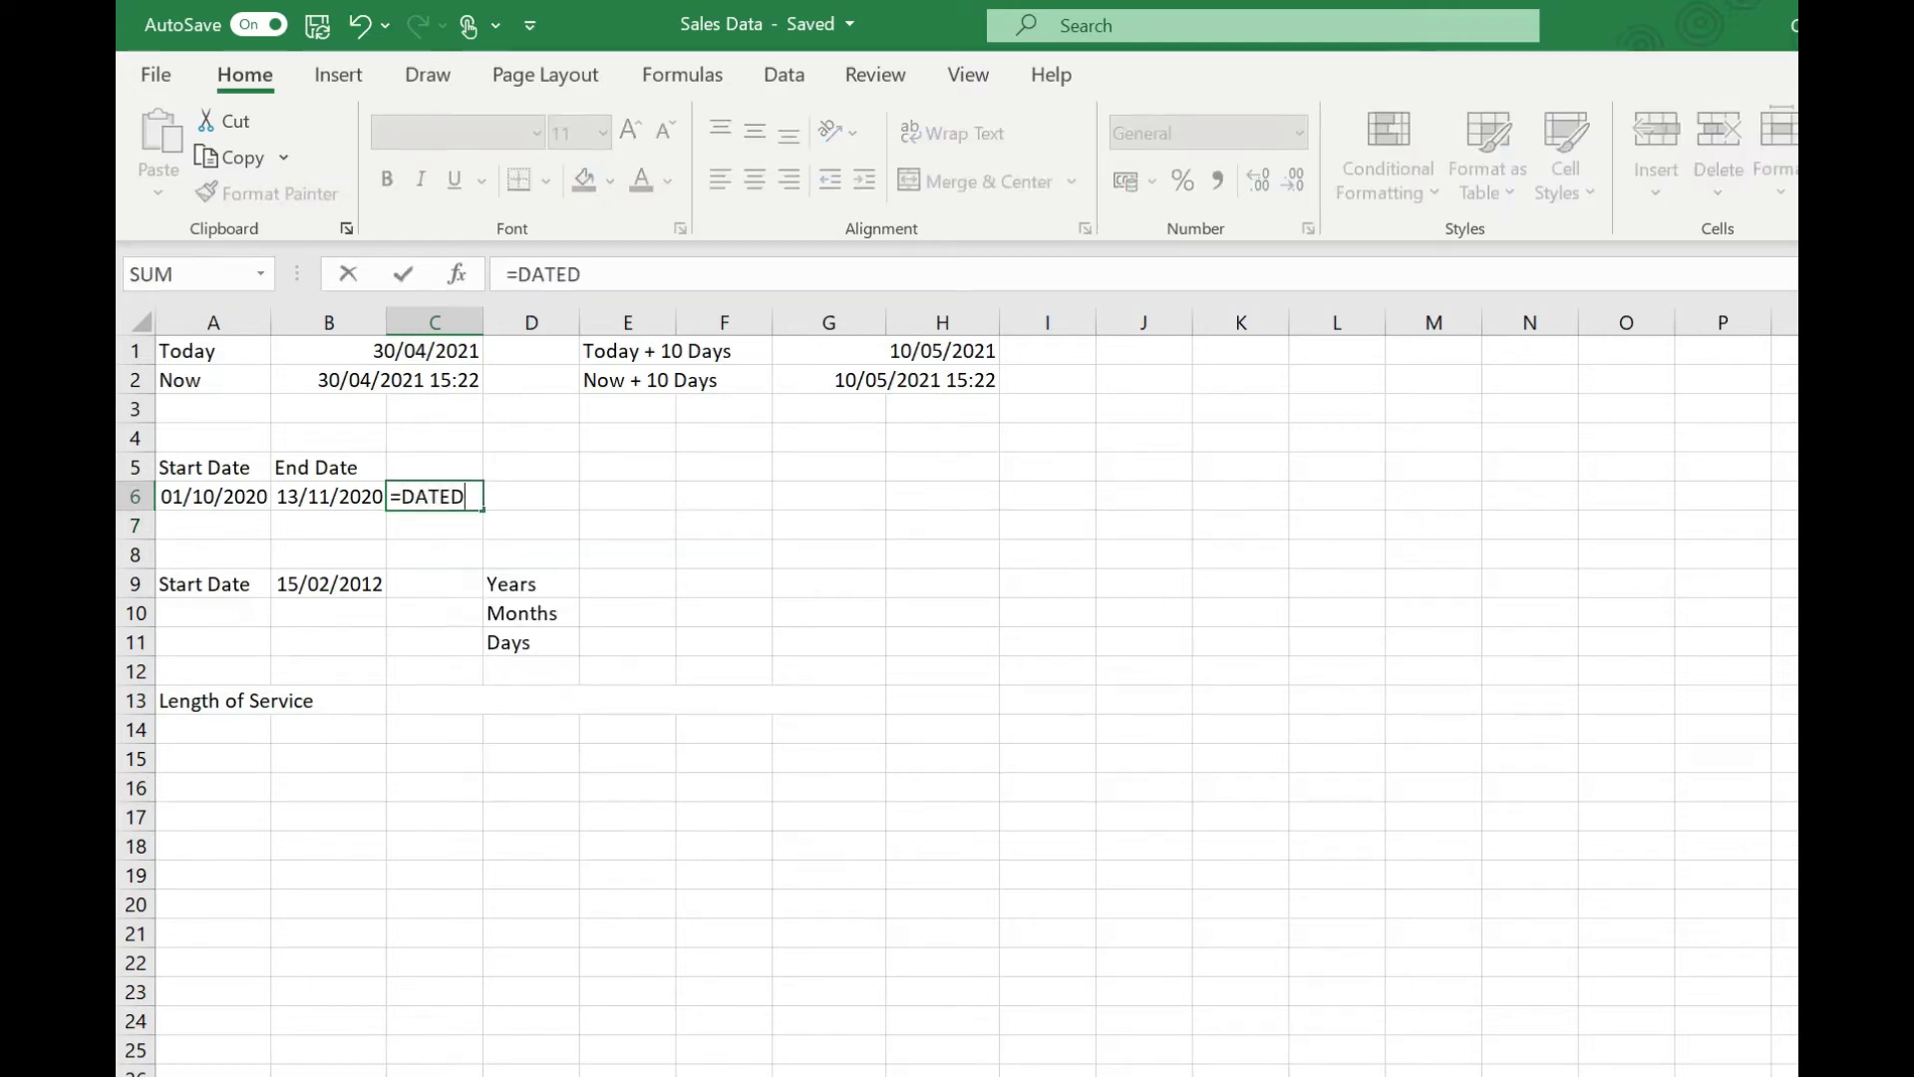
type("IF(")
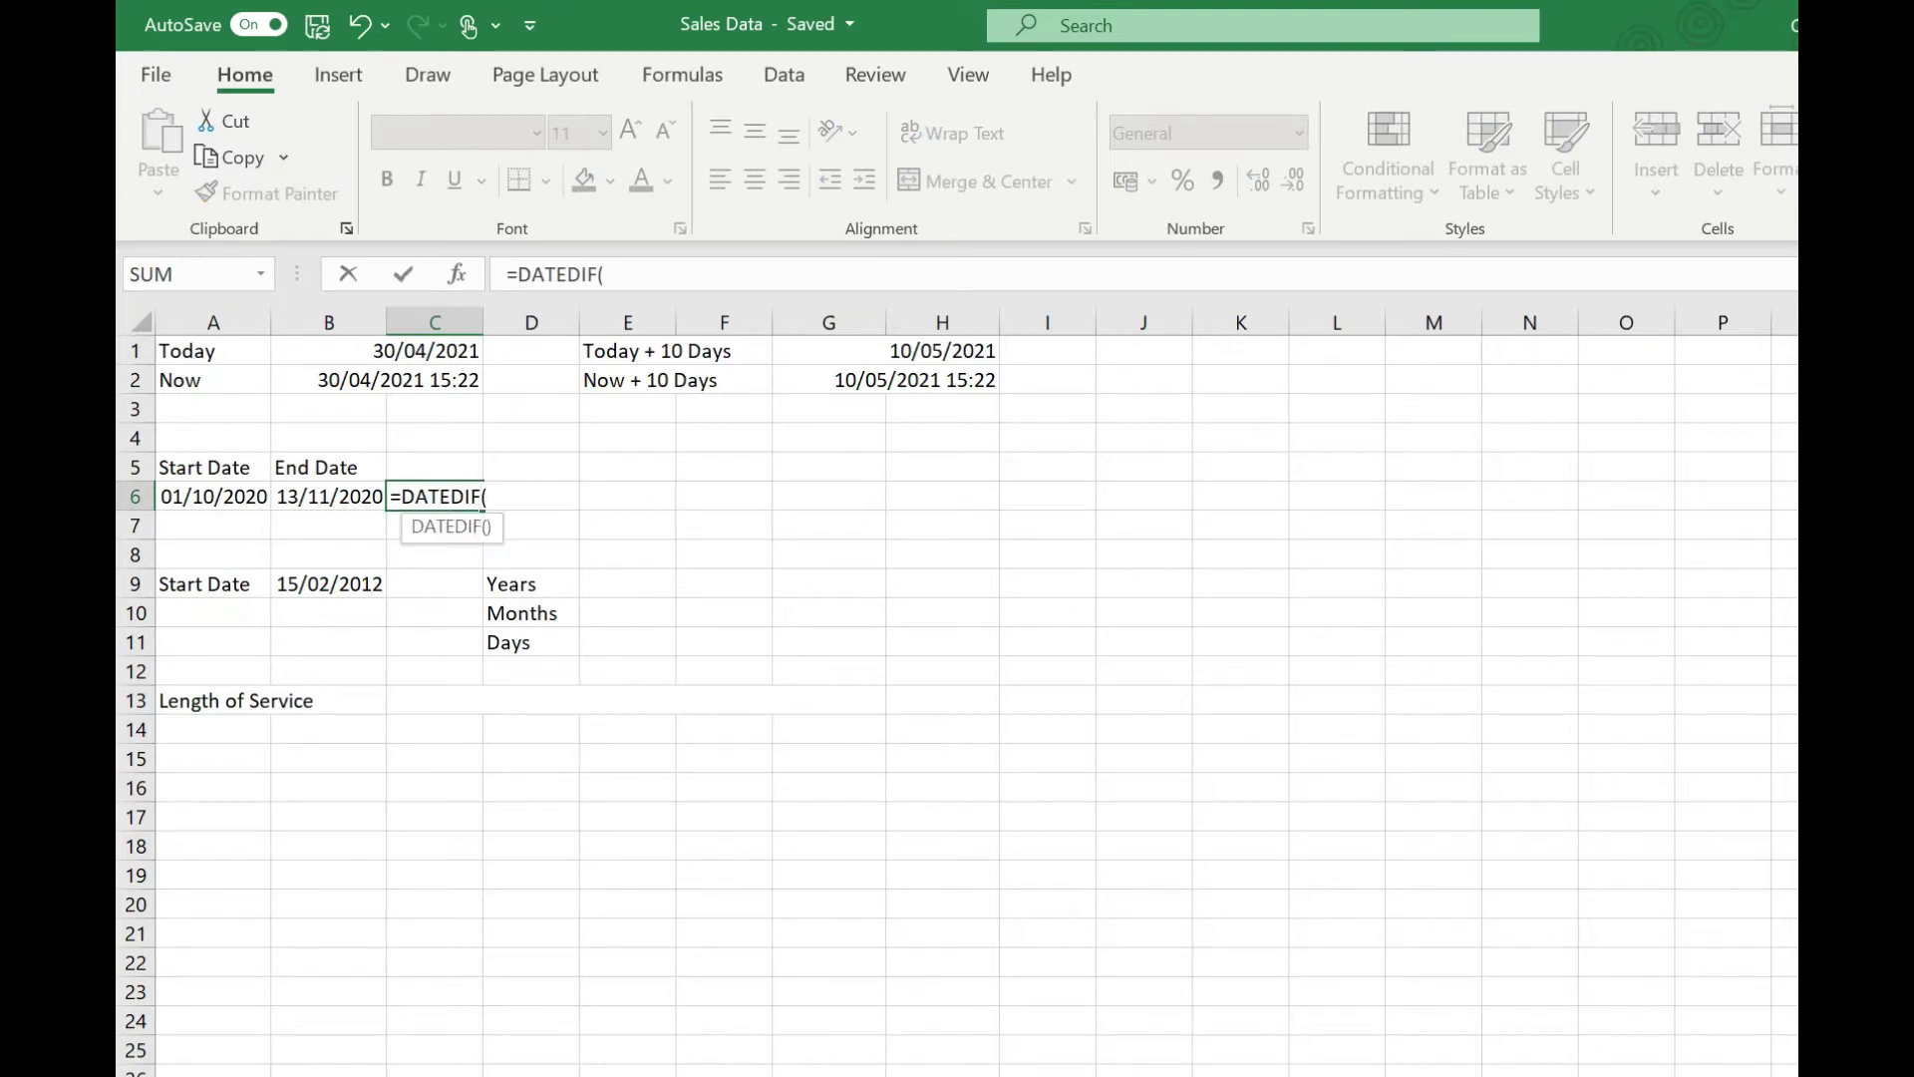
left_click(224, 498)
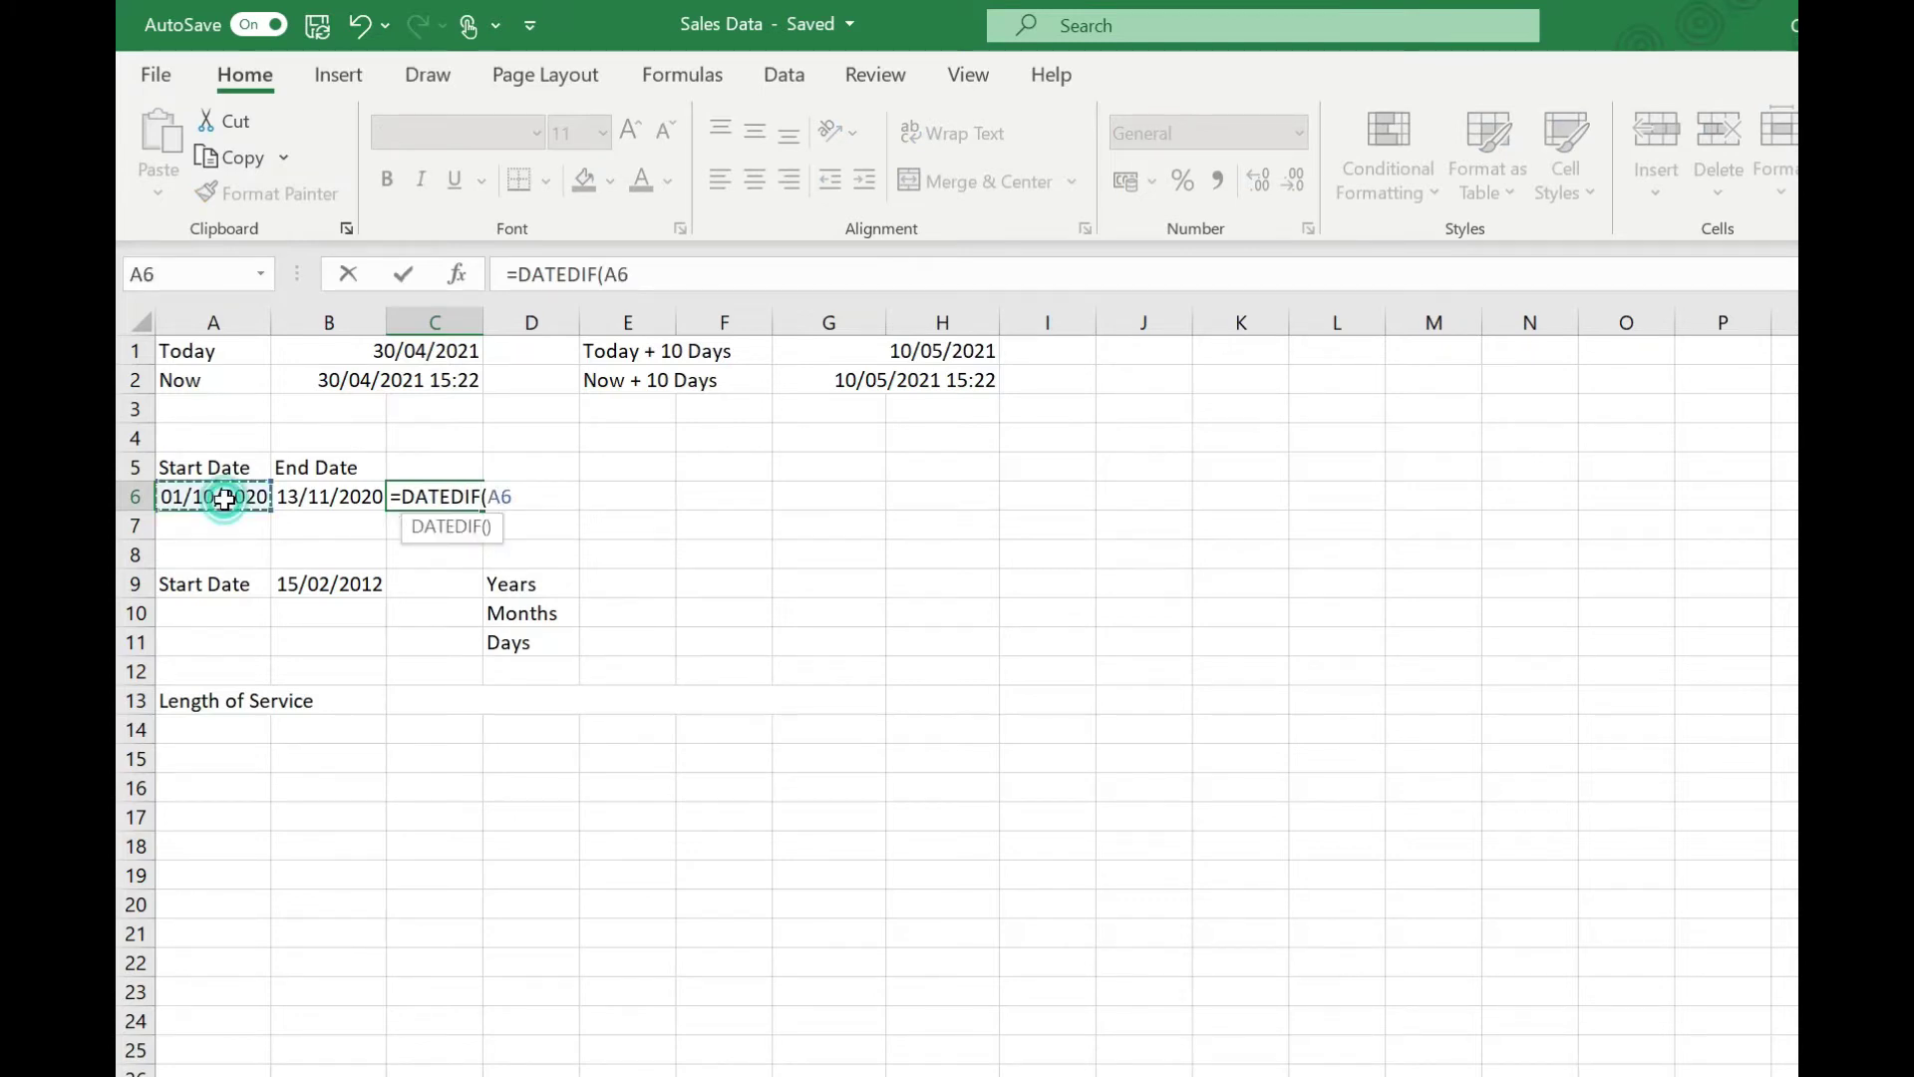
type(",")
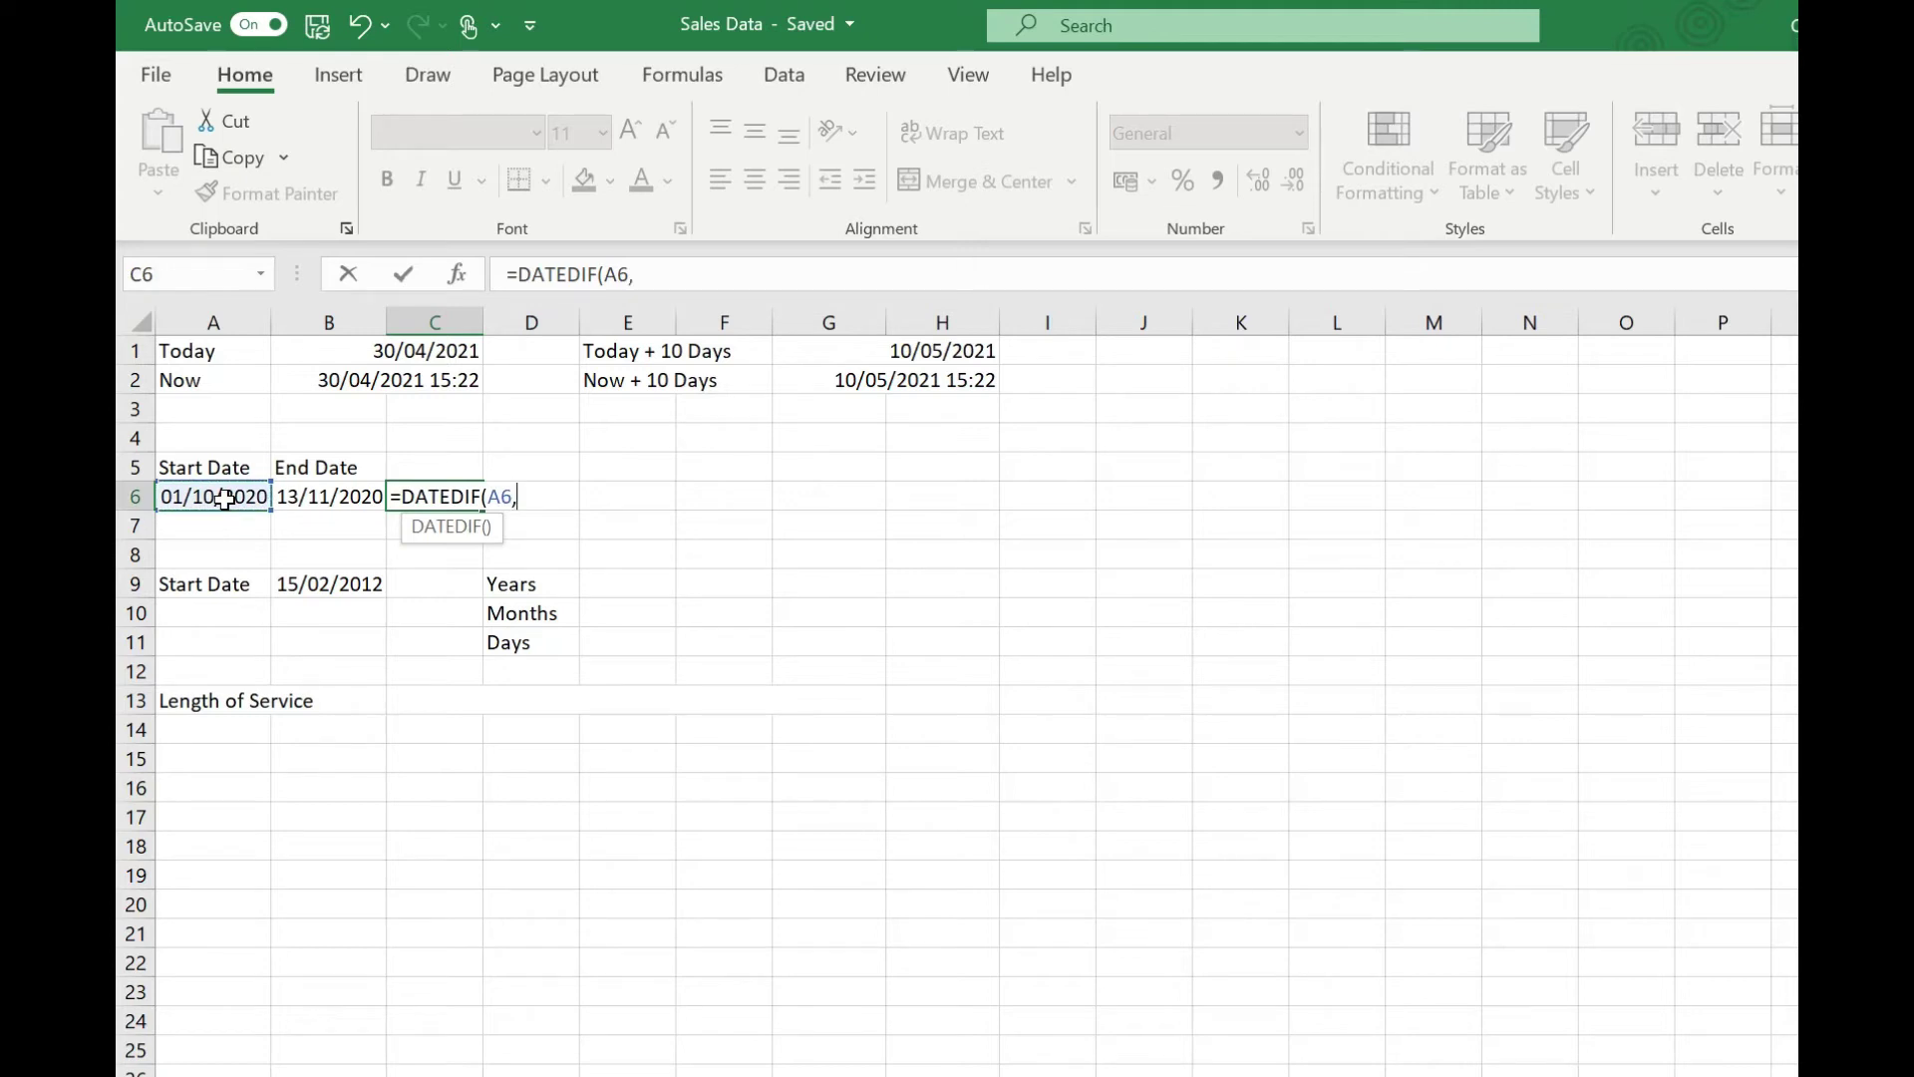
left_click(309, 501)
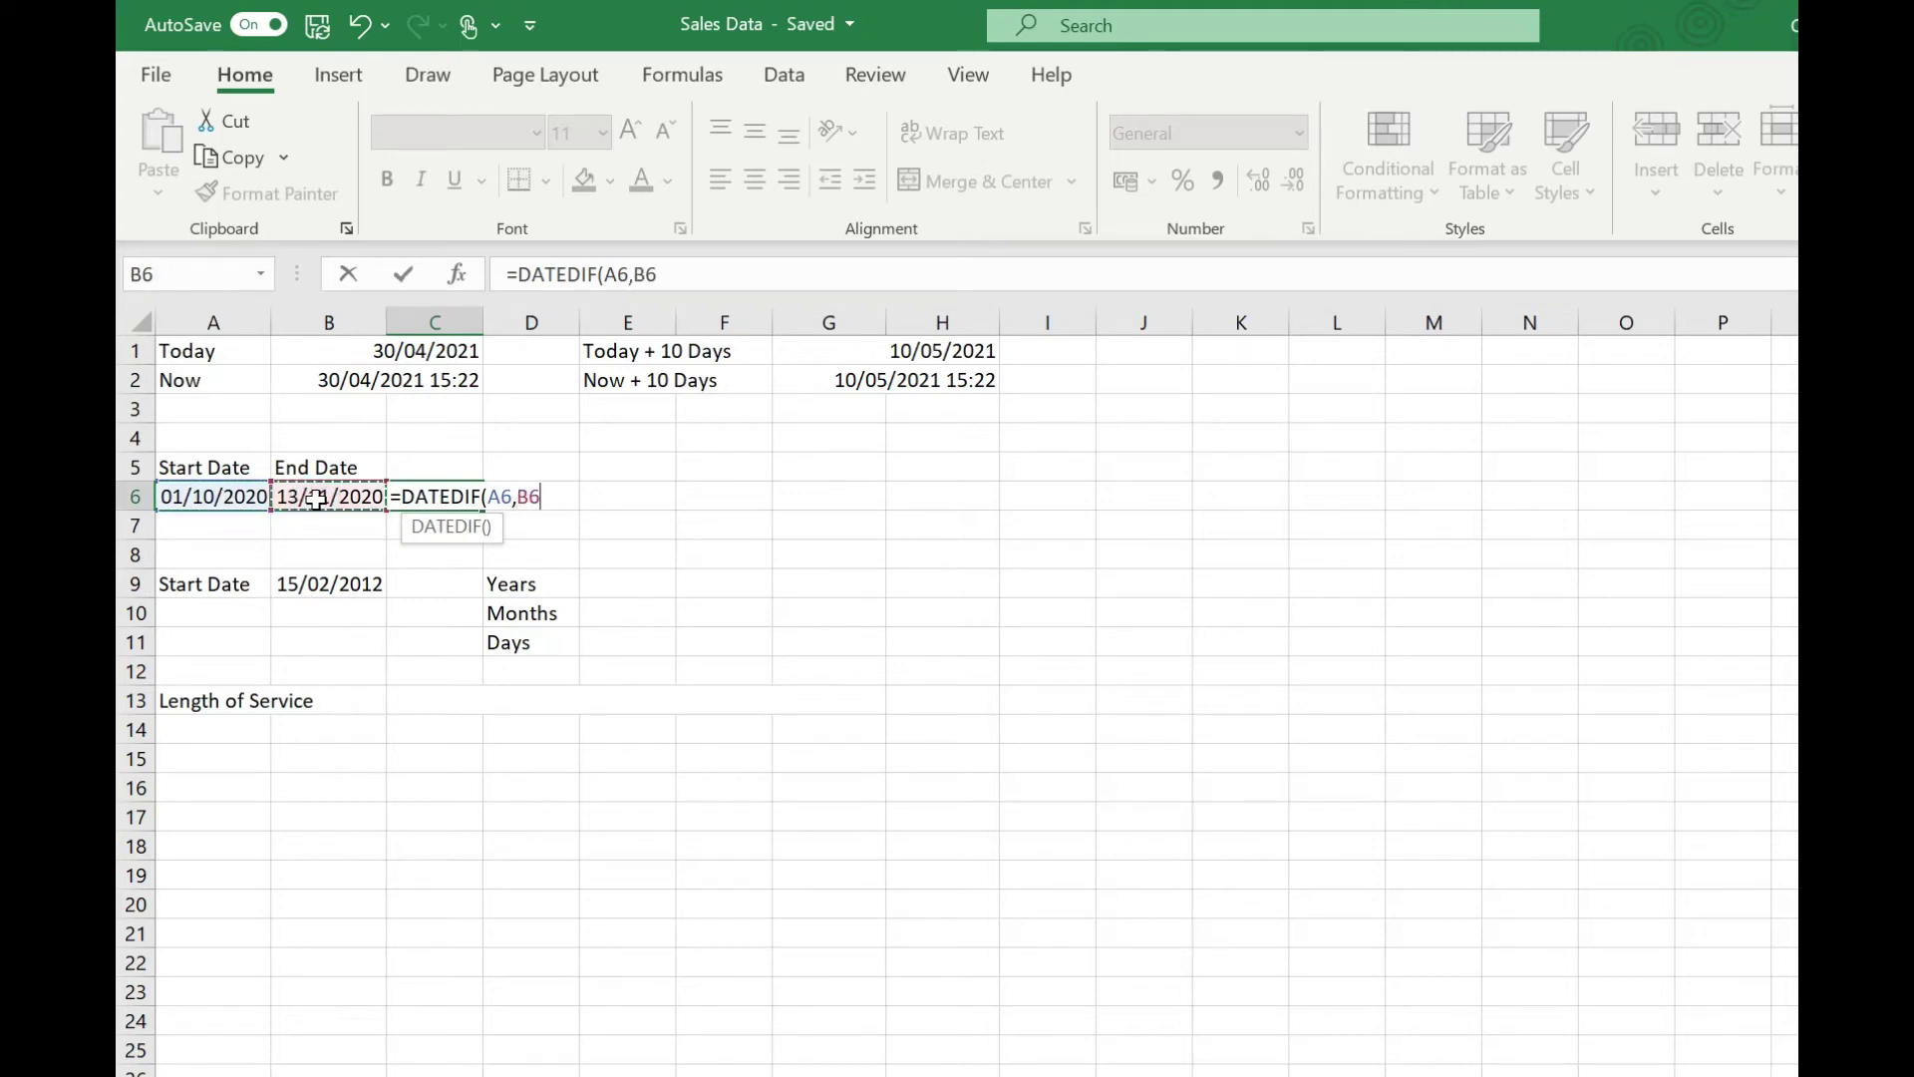
type(",\"d\")")
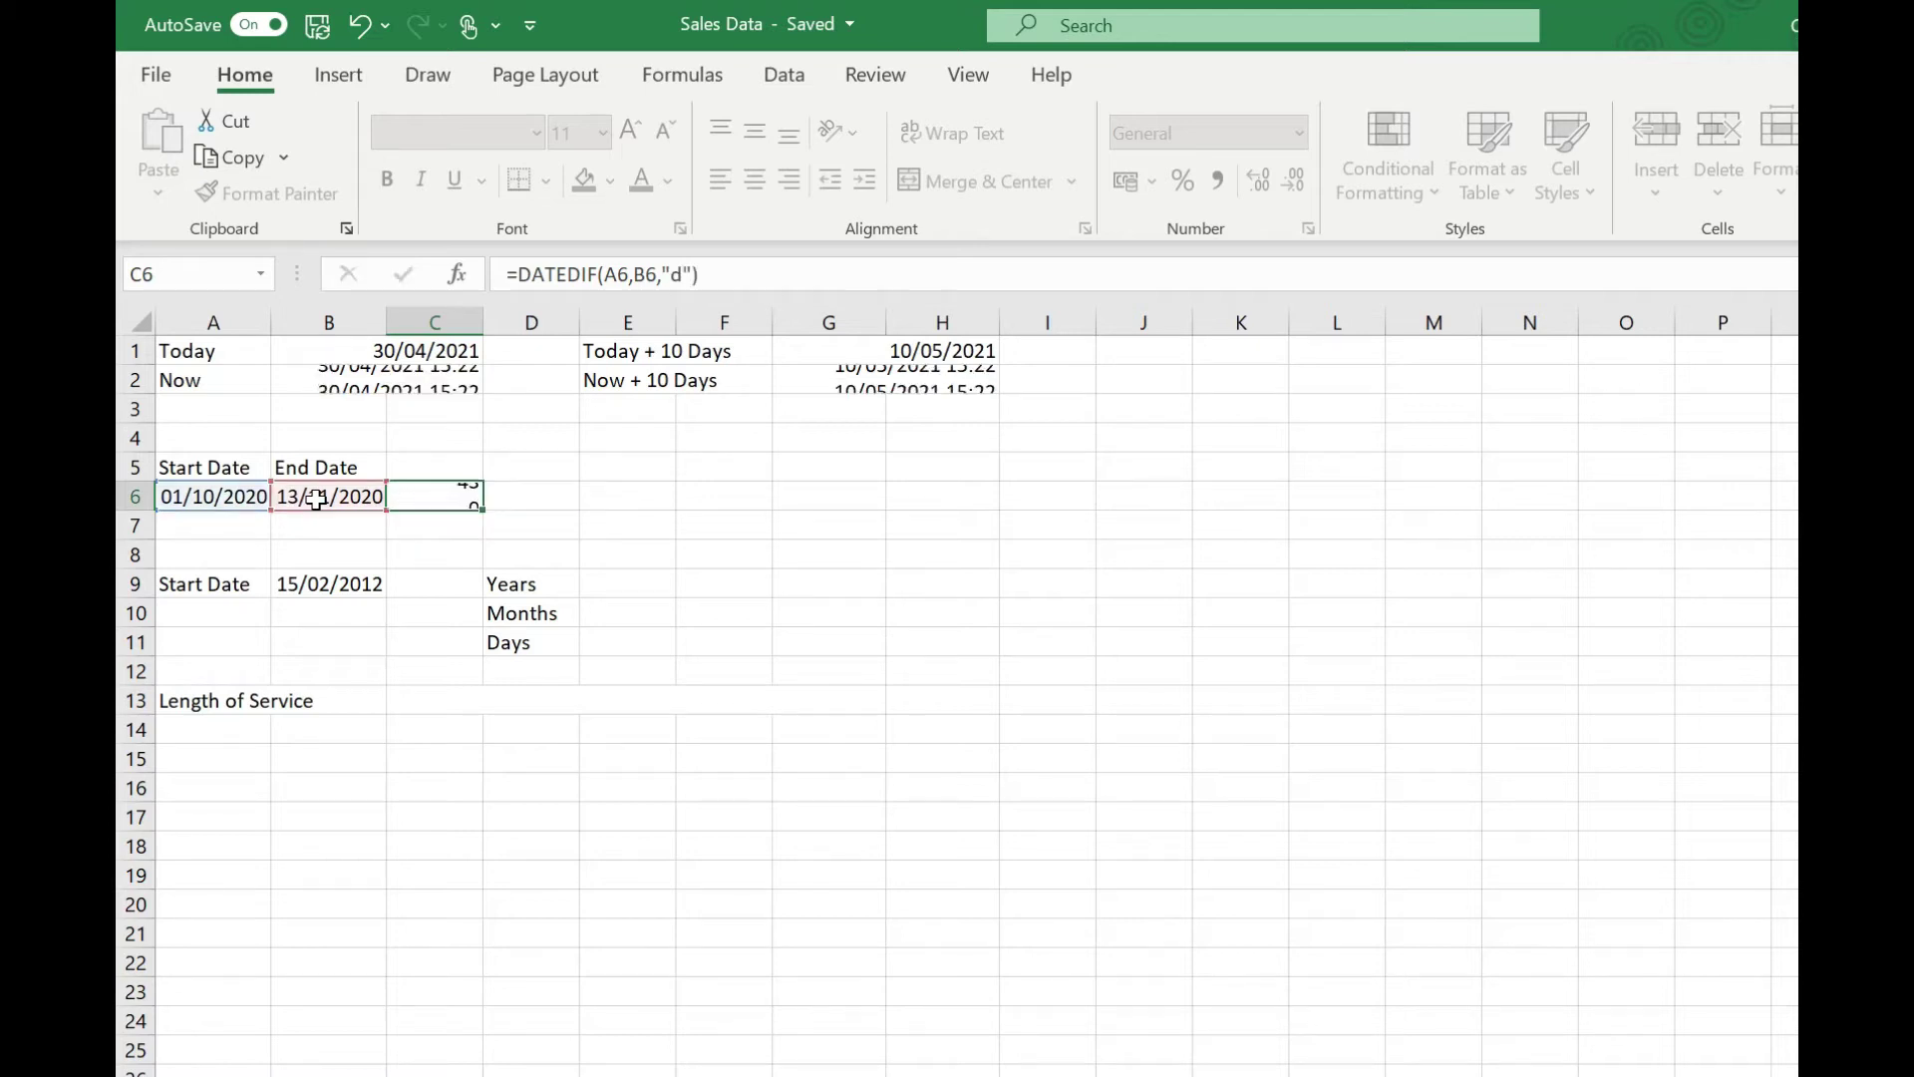
key("Return")
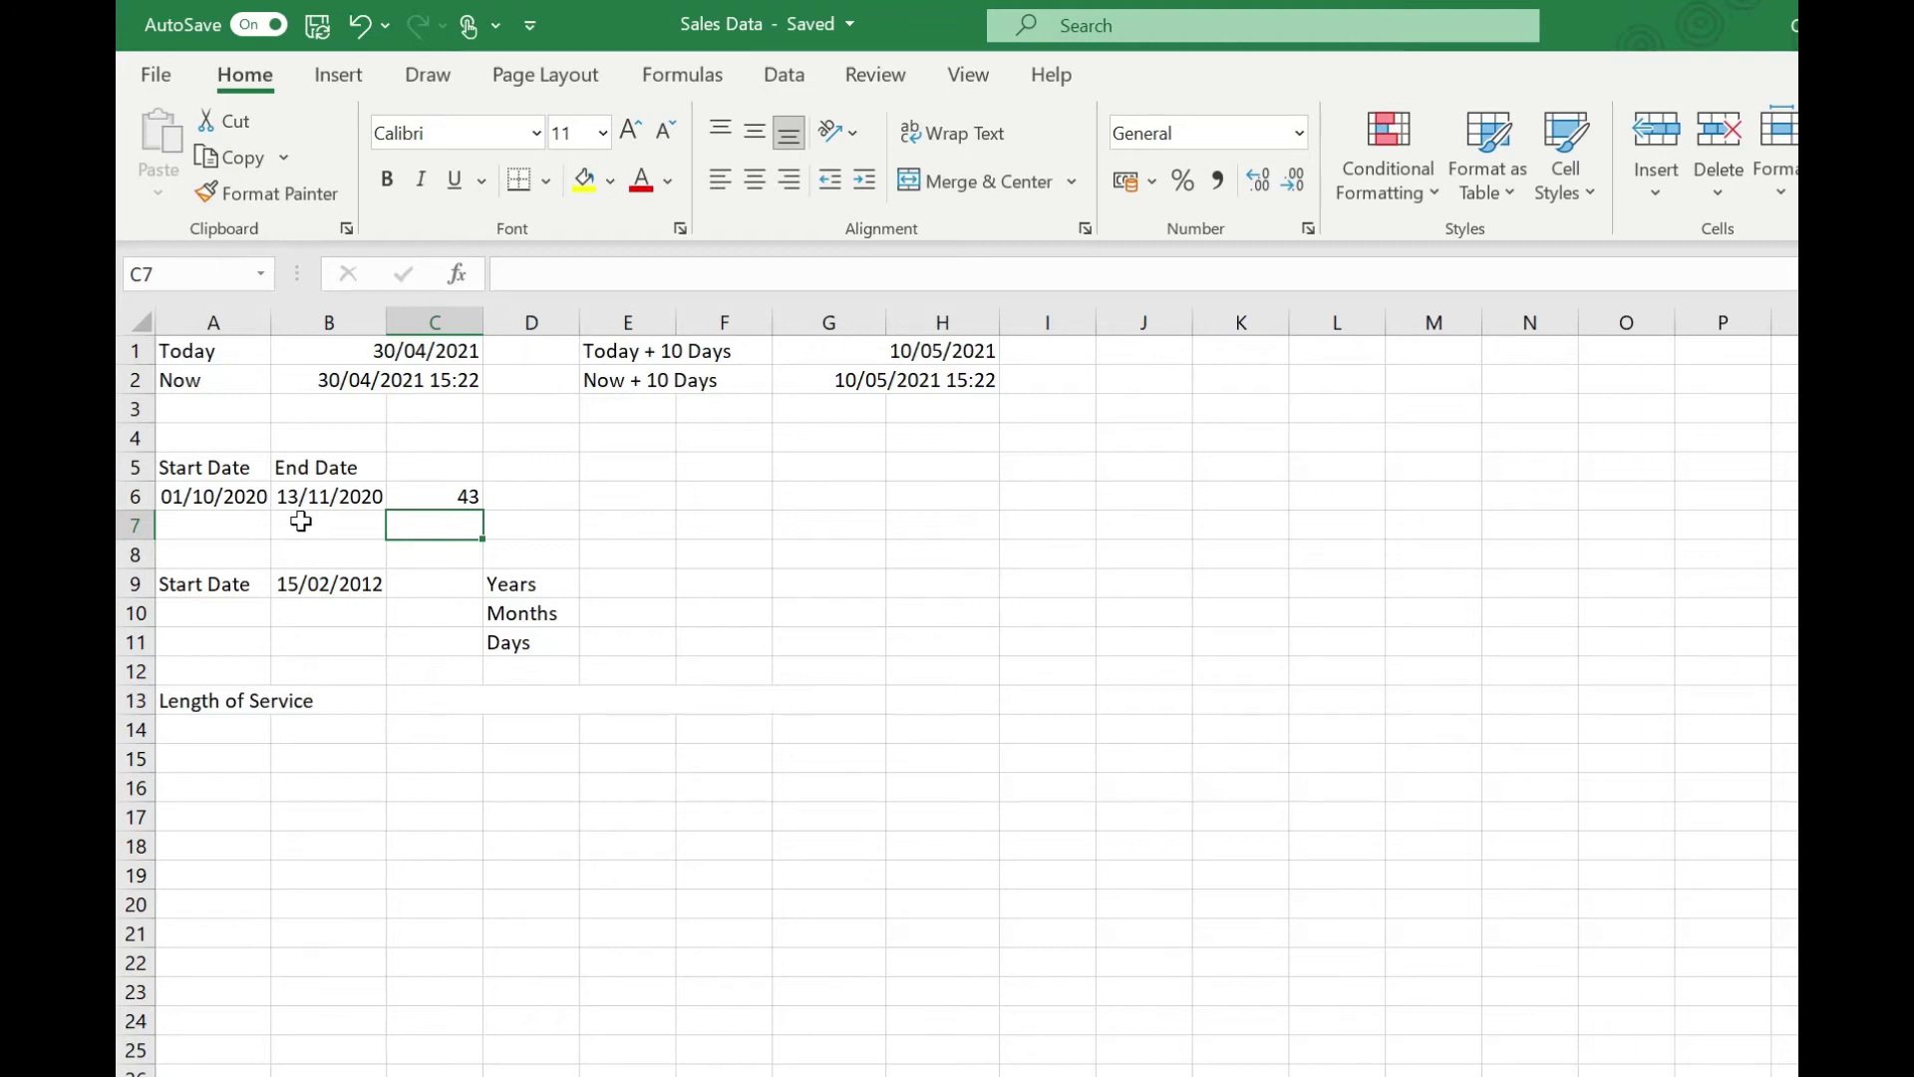
- Enter =DATEDIF(B9,TODAY(),"y") in C9 to show 9 years of service
left_click(417, 586)
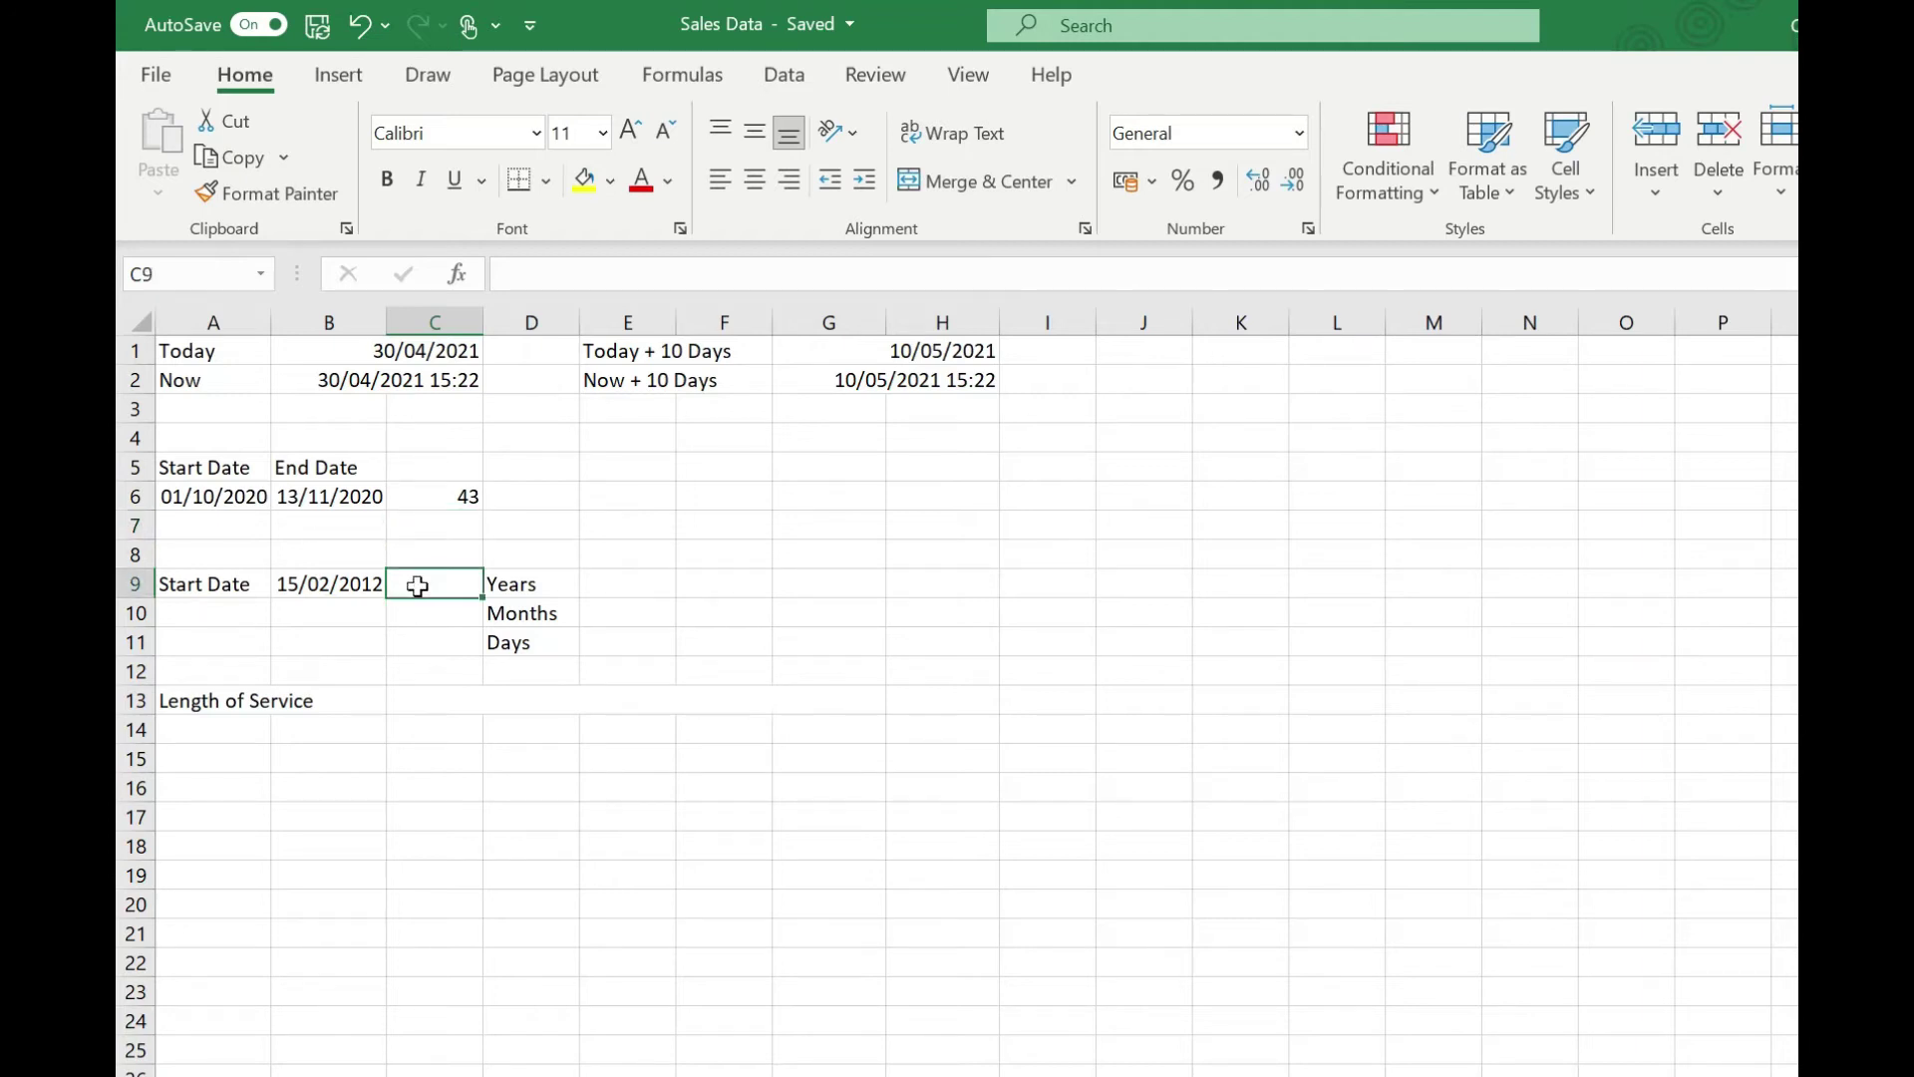
type("=DATE")
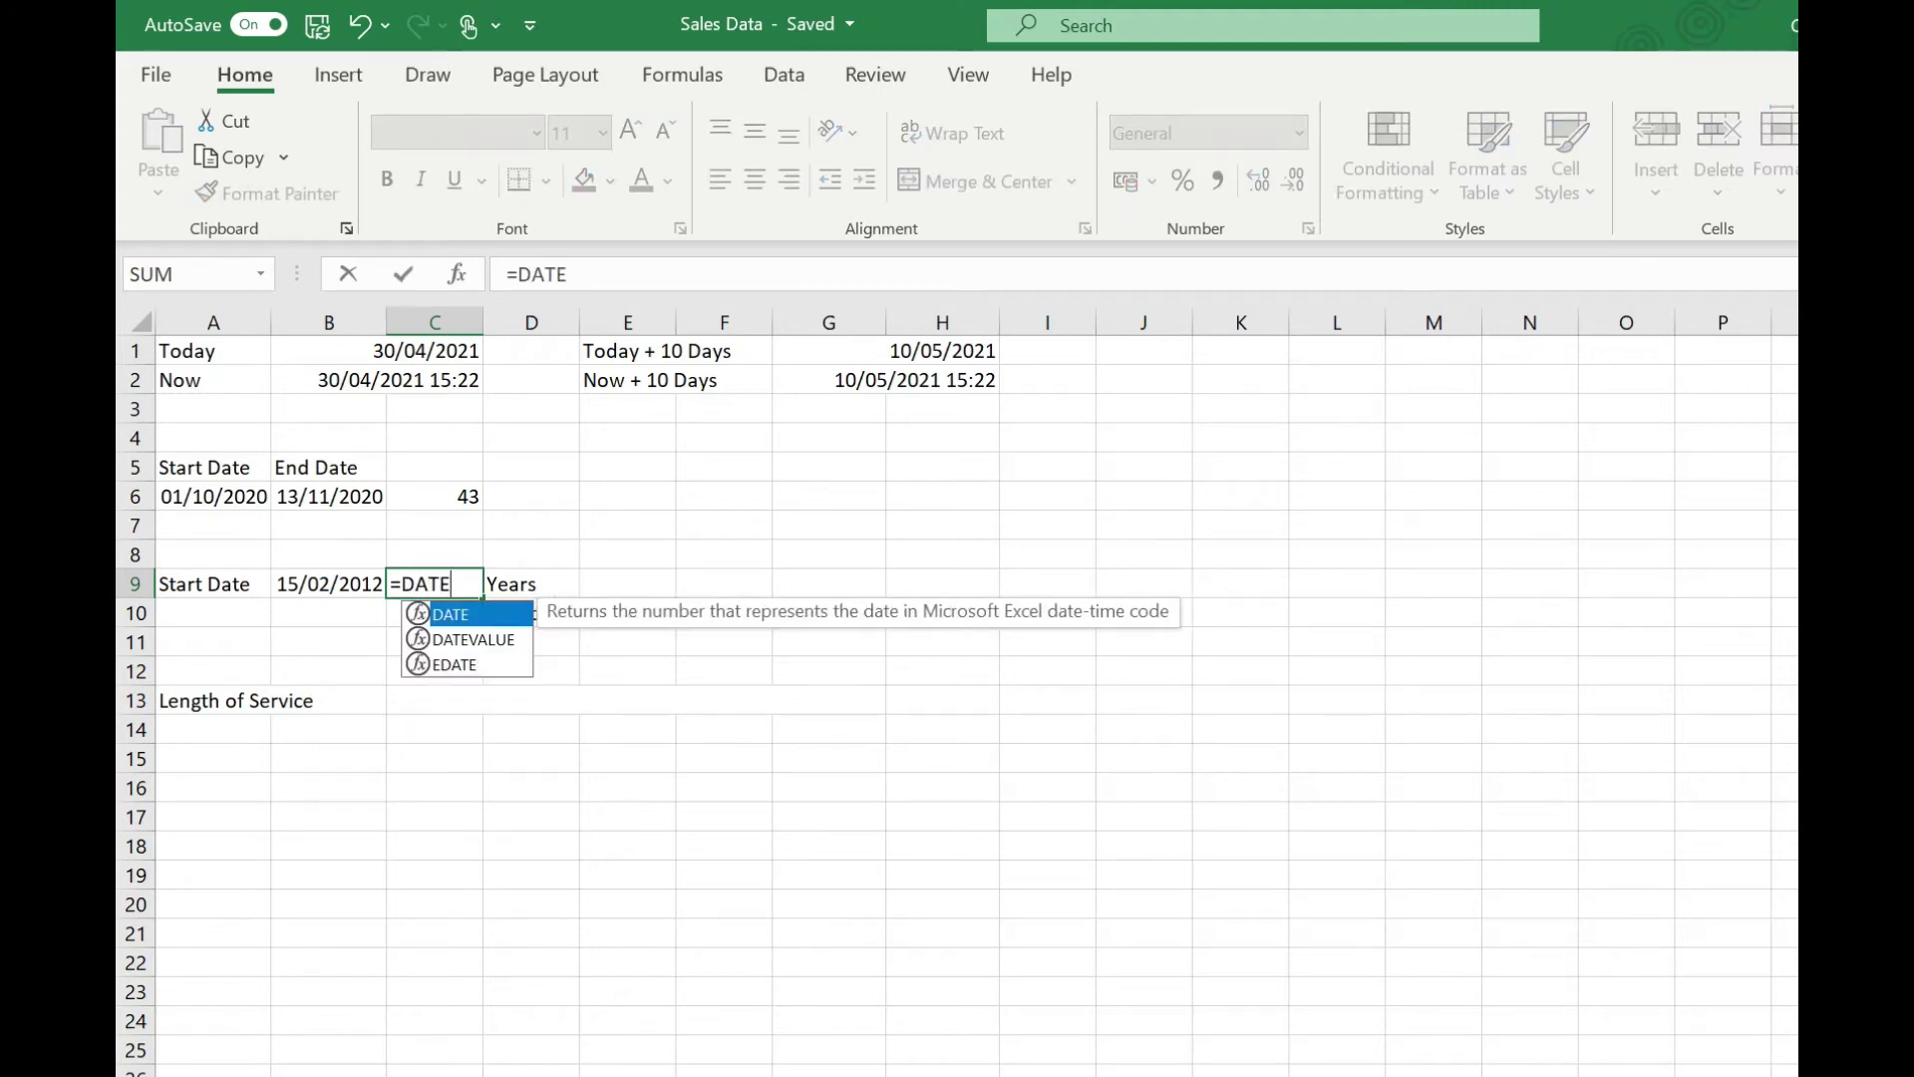
type("DIF(")
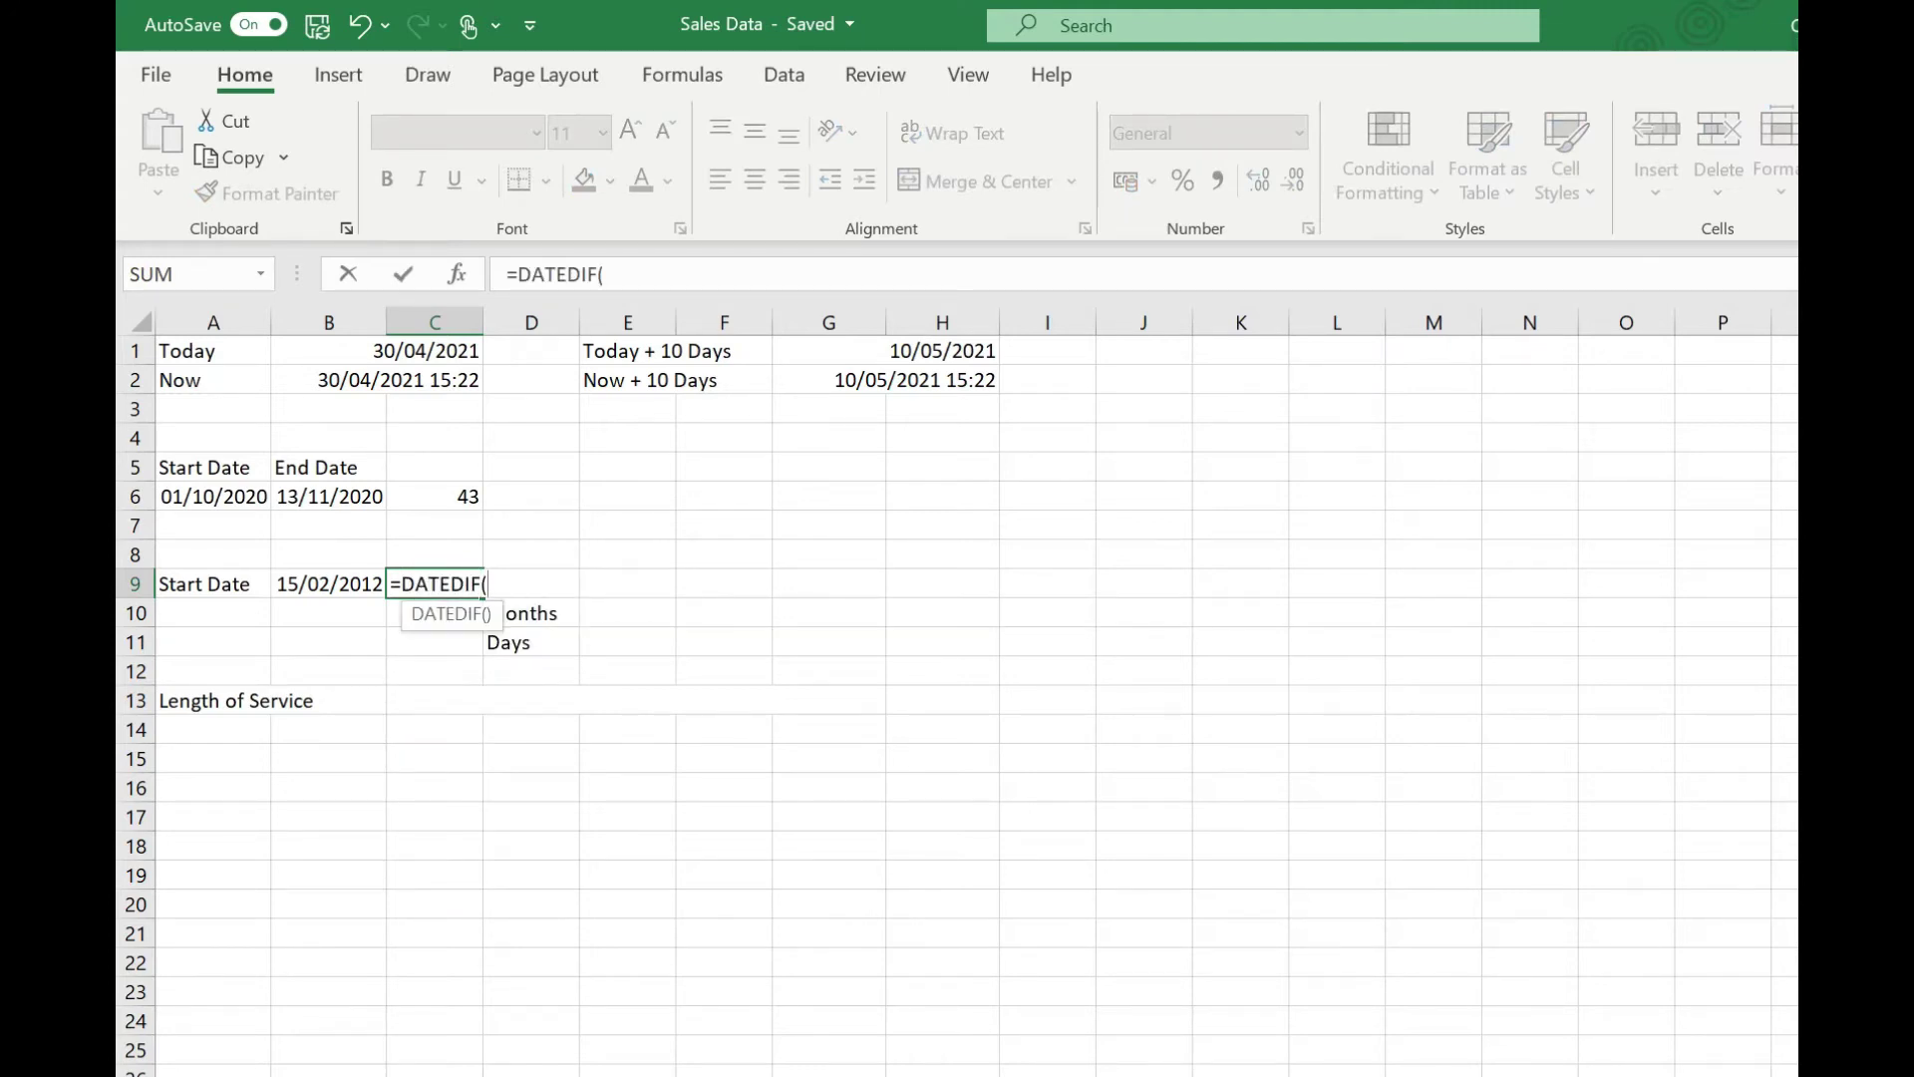
left_click(323, 580)
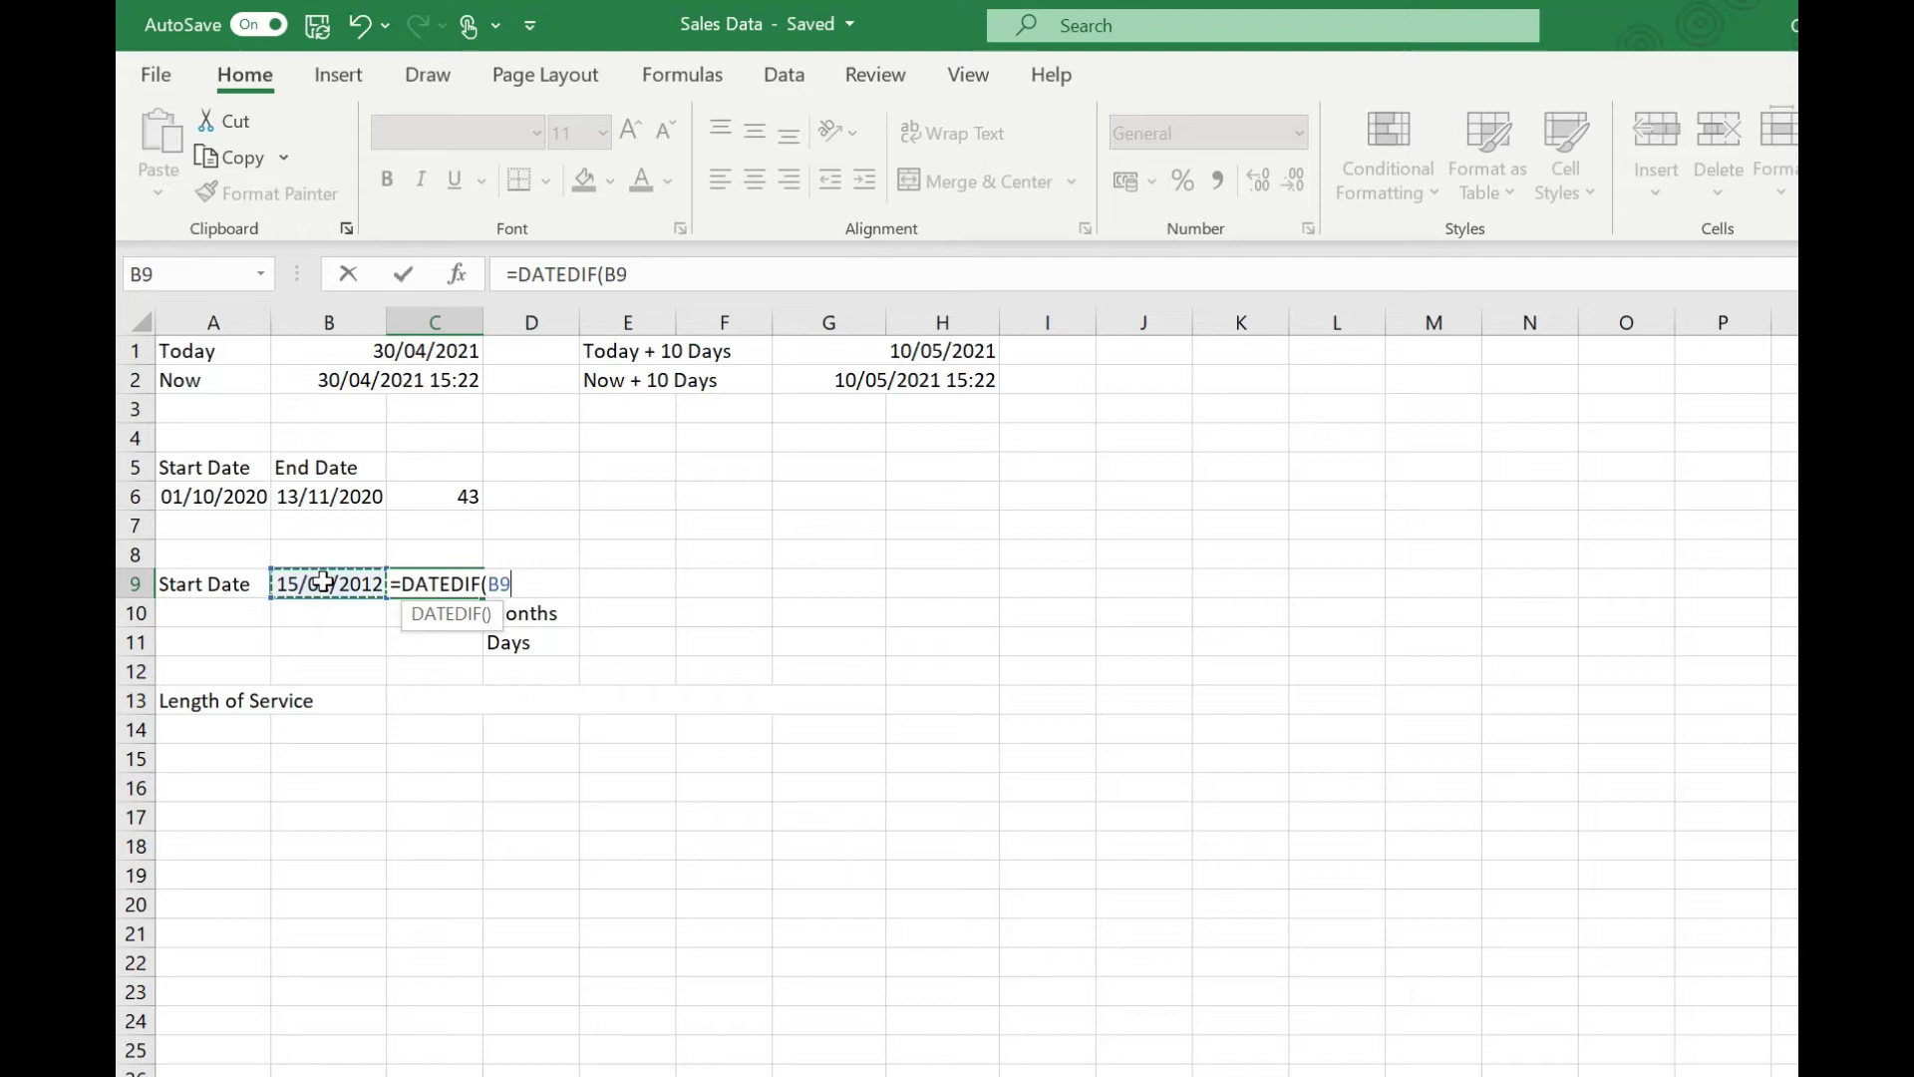
type(",TODAY()")
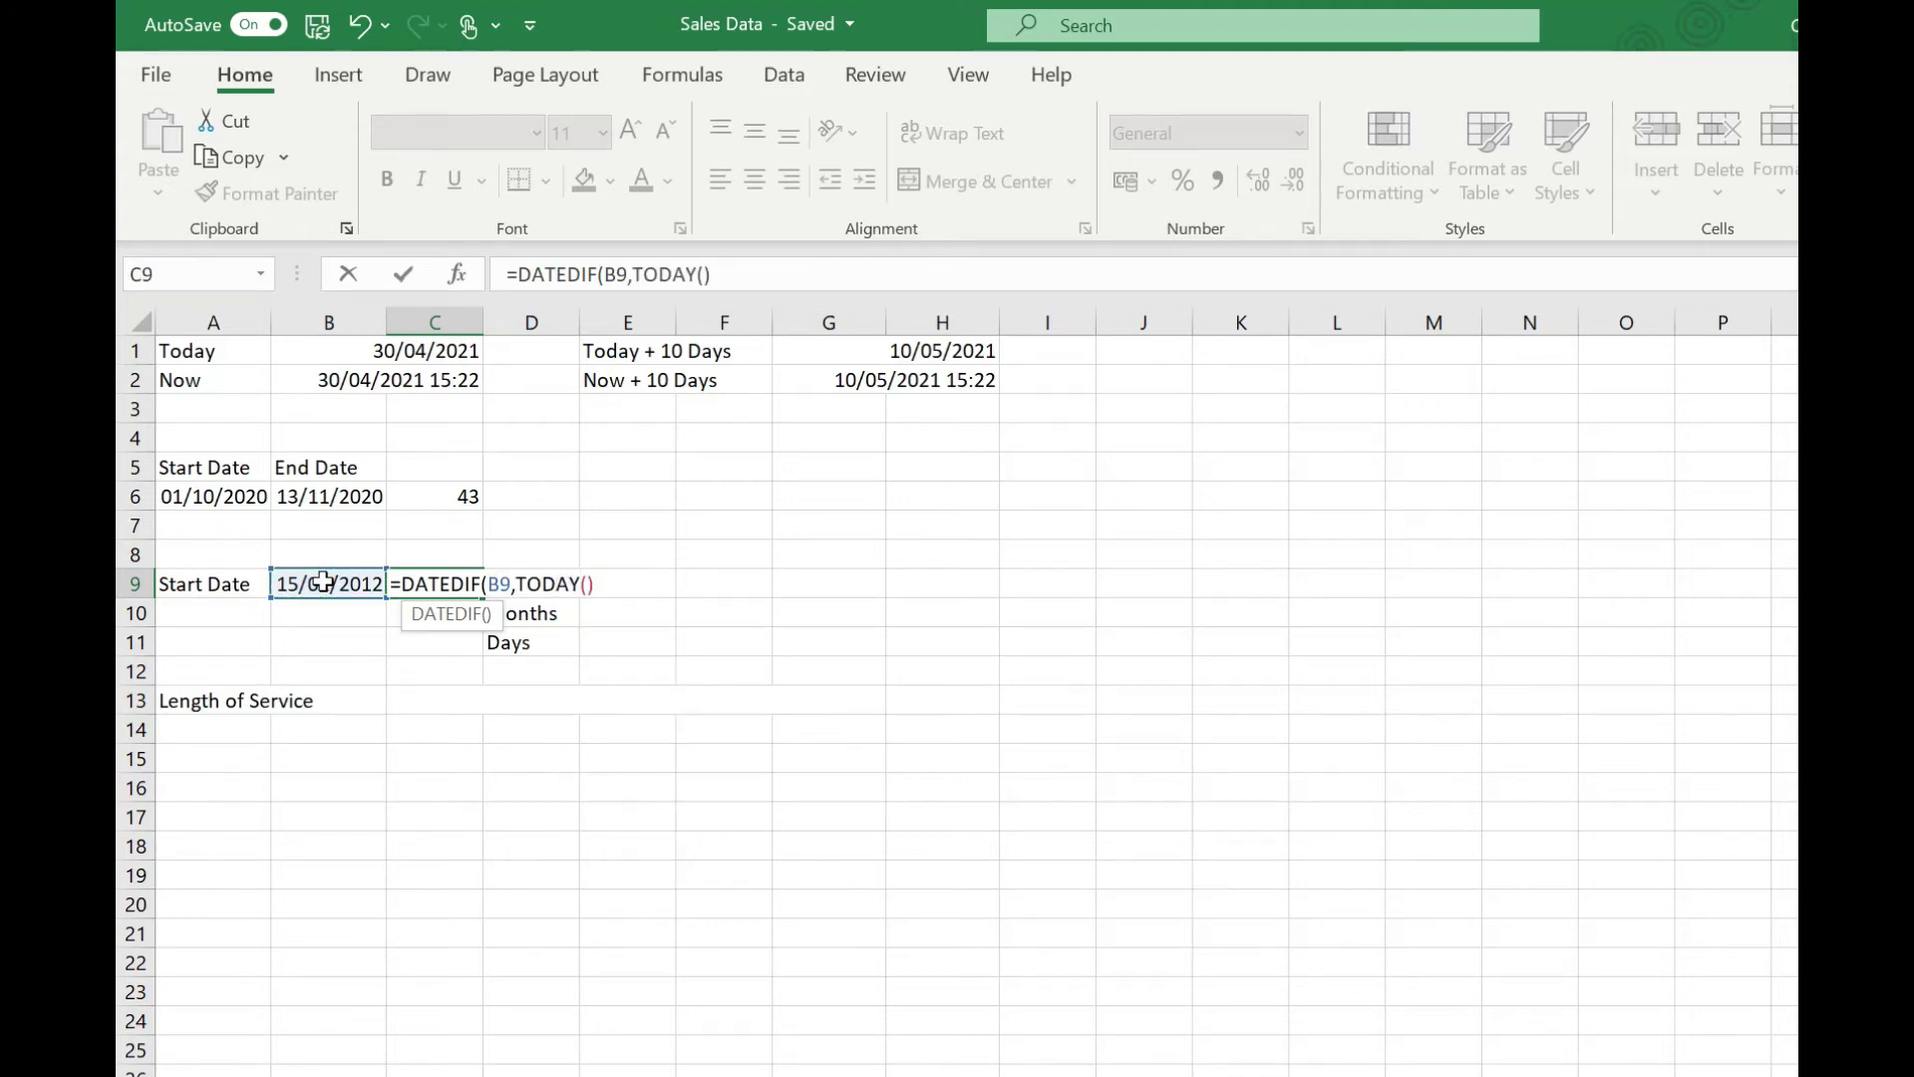
type(",\"y\")")
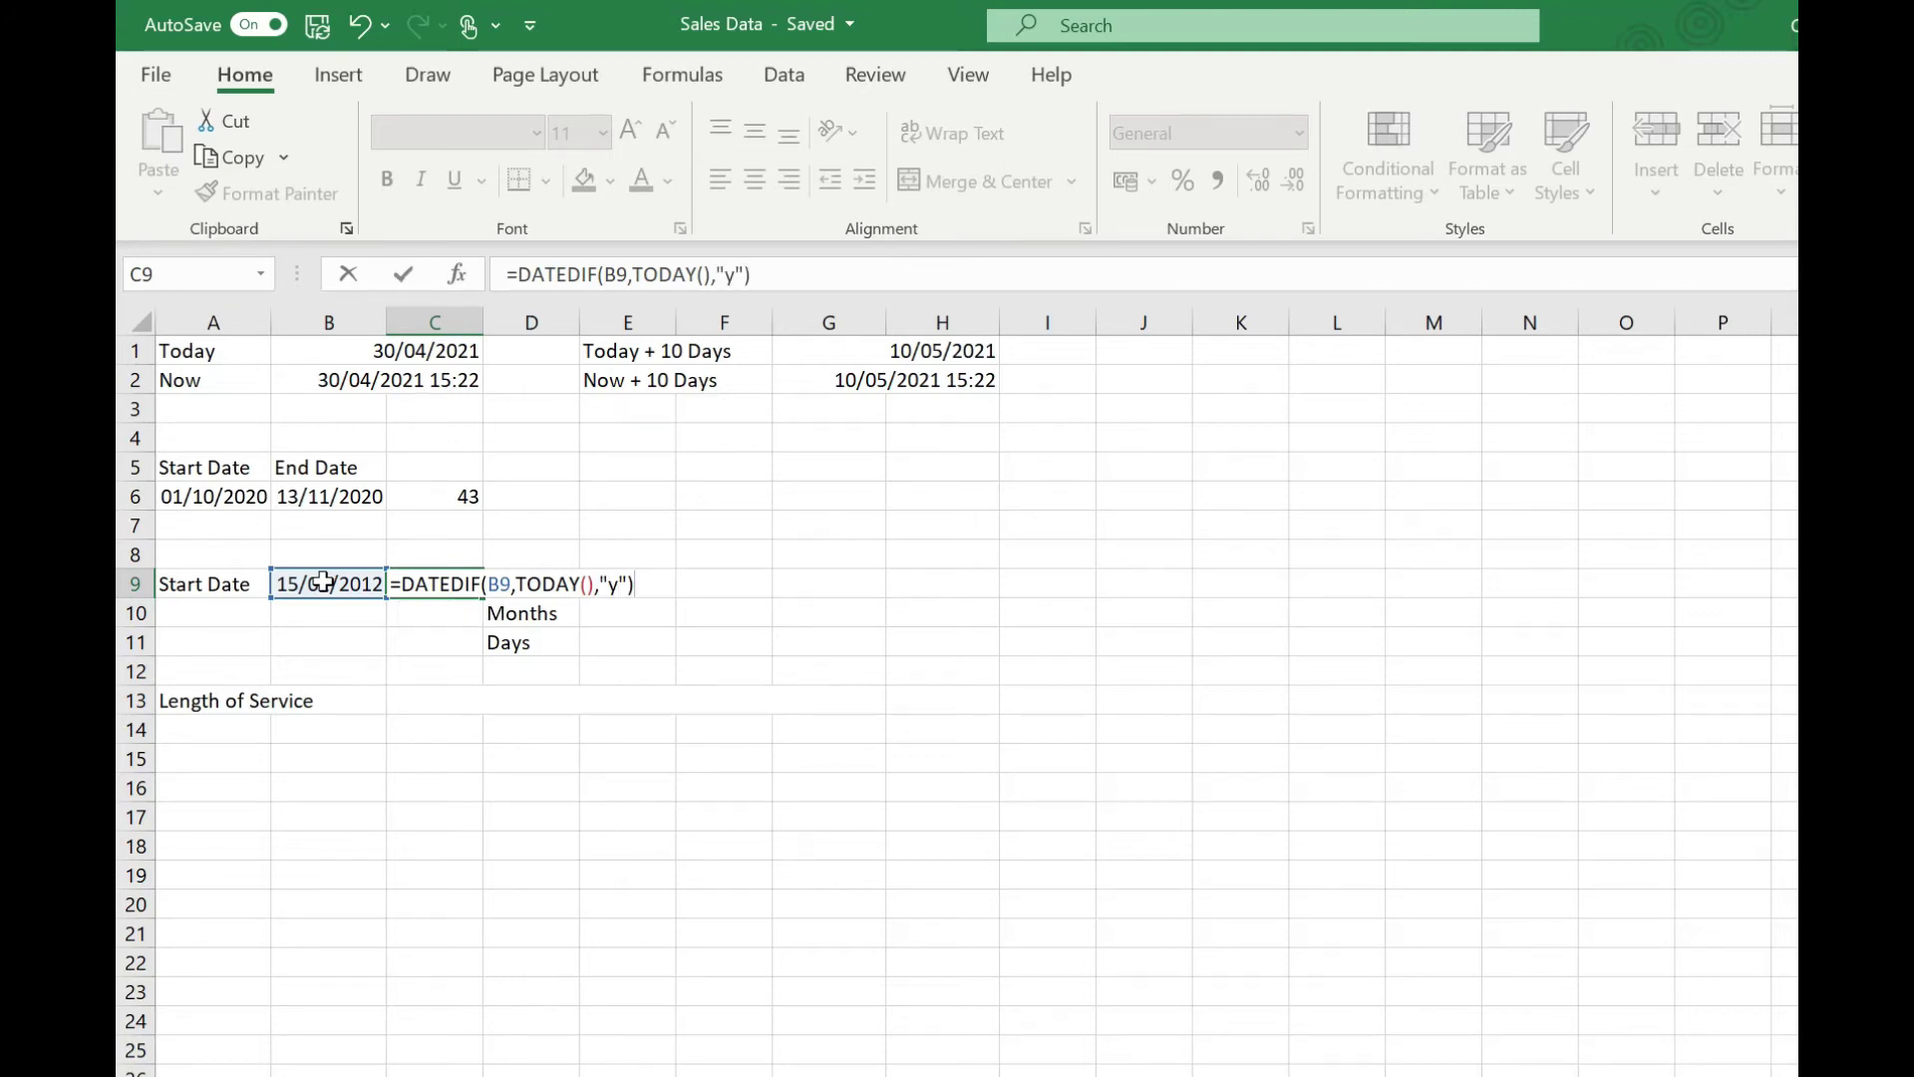
key("Return")
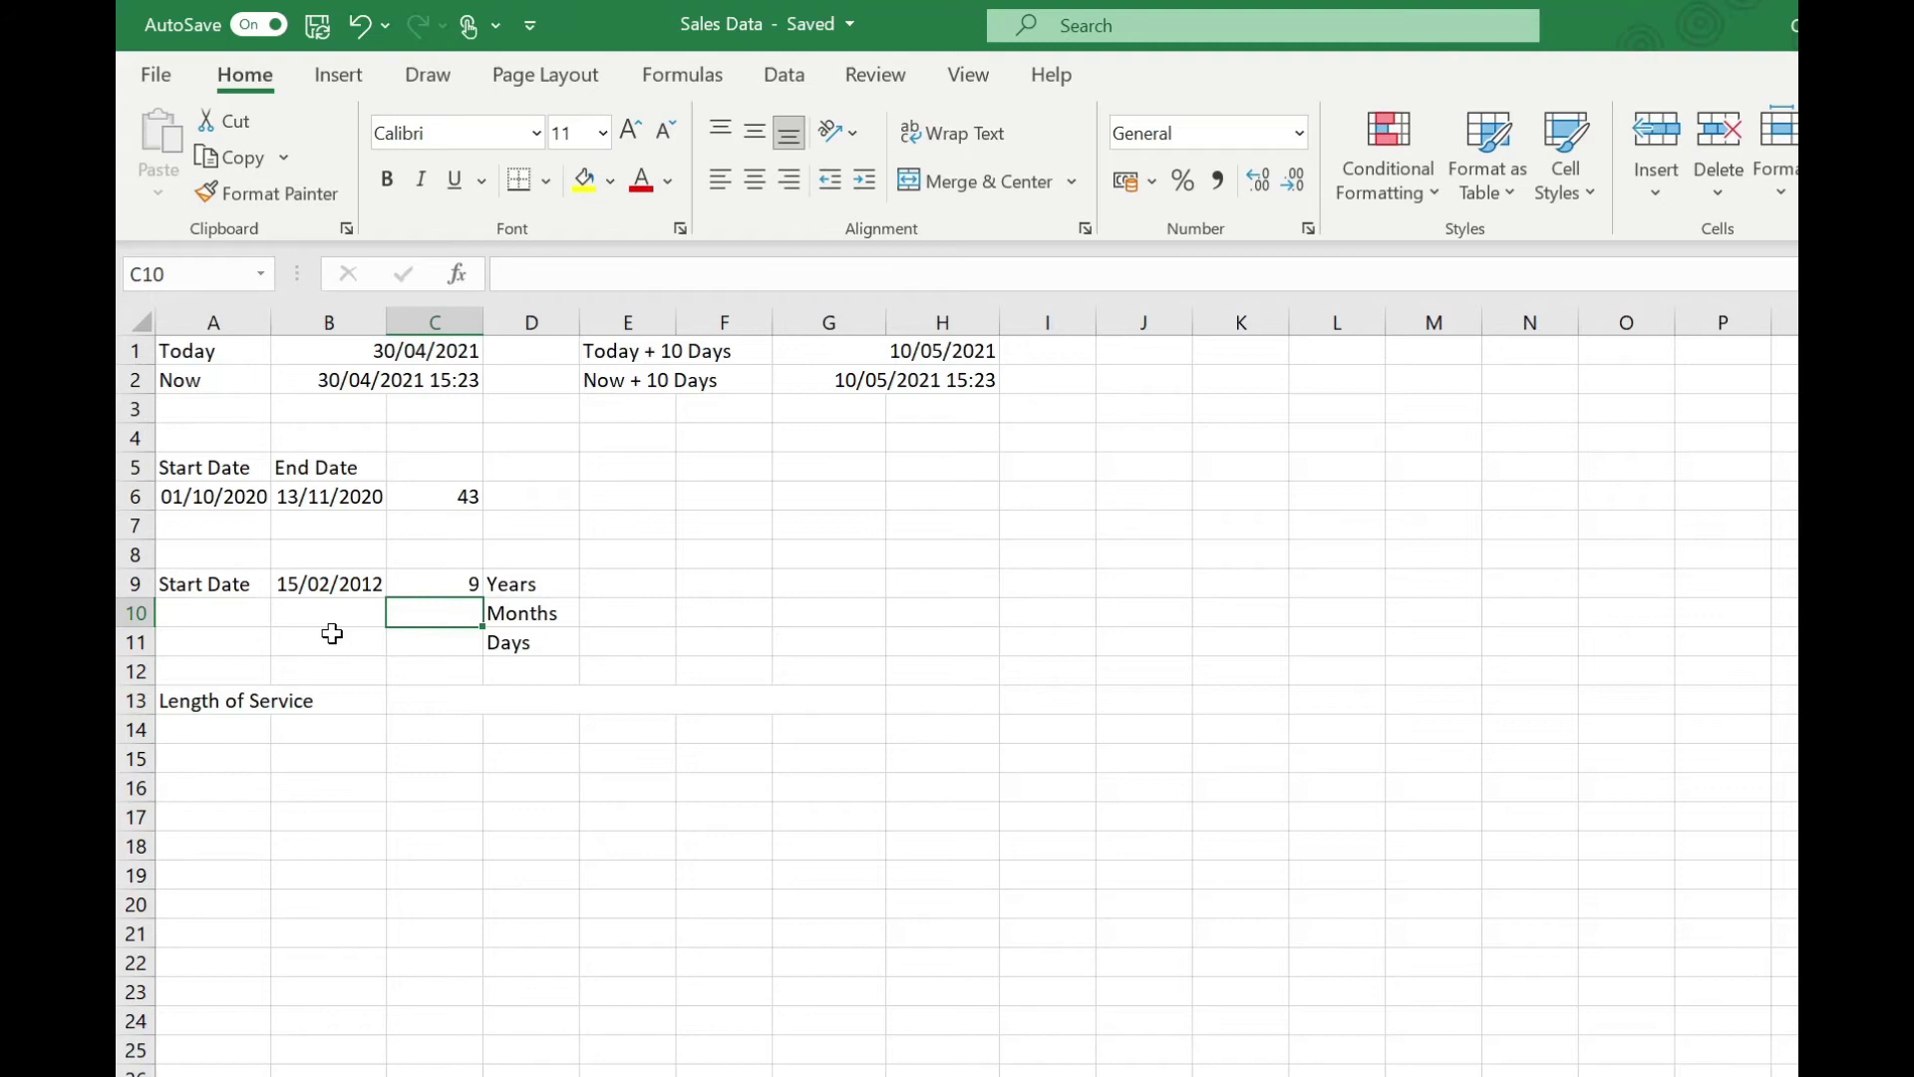
- Enter =DATEDIF(B9,TODAY(),"ym") in C10 to show 2 months of service
type("=")
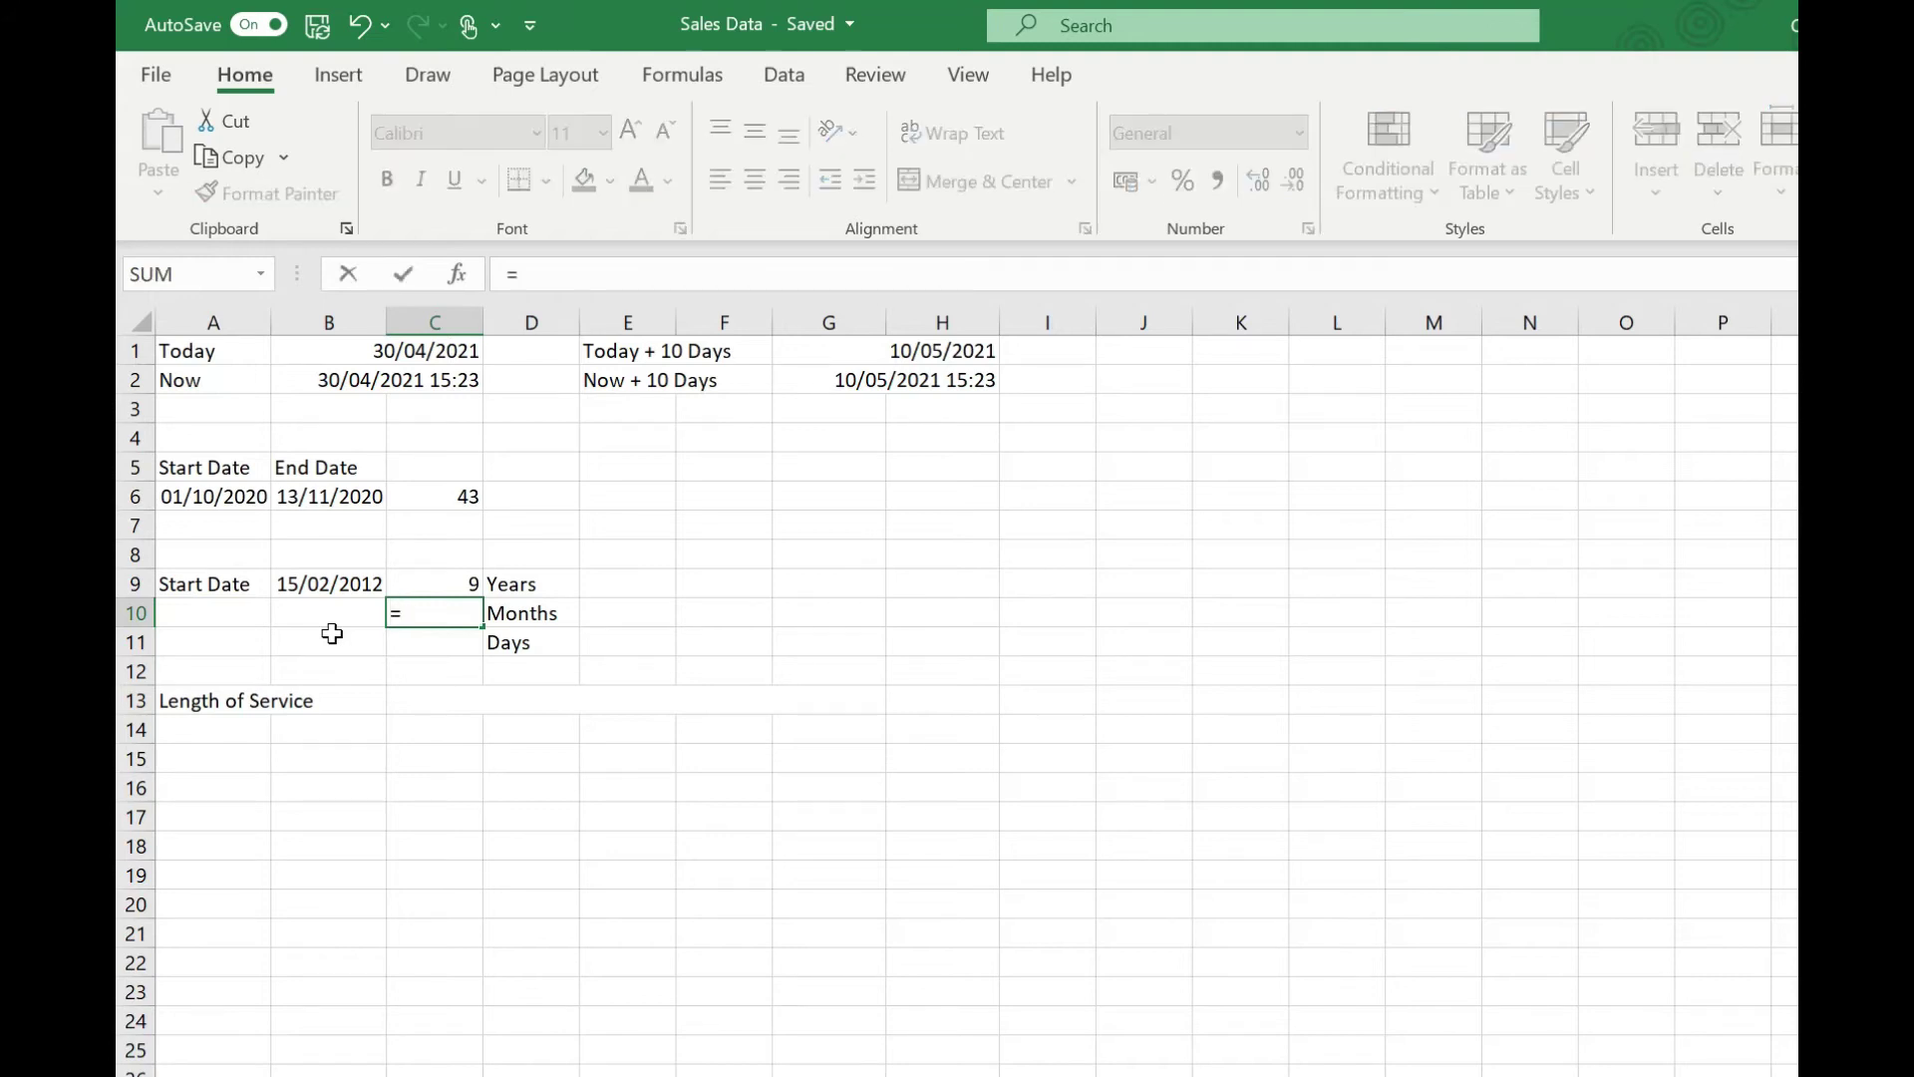
type("DATEDIF")
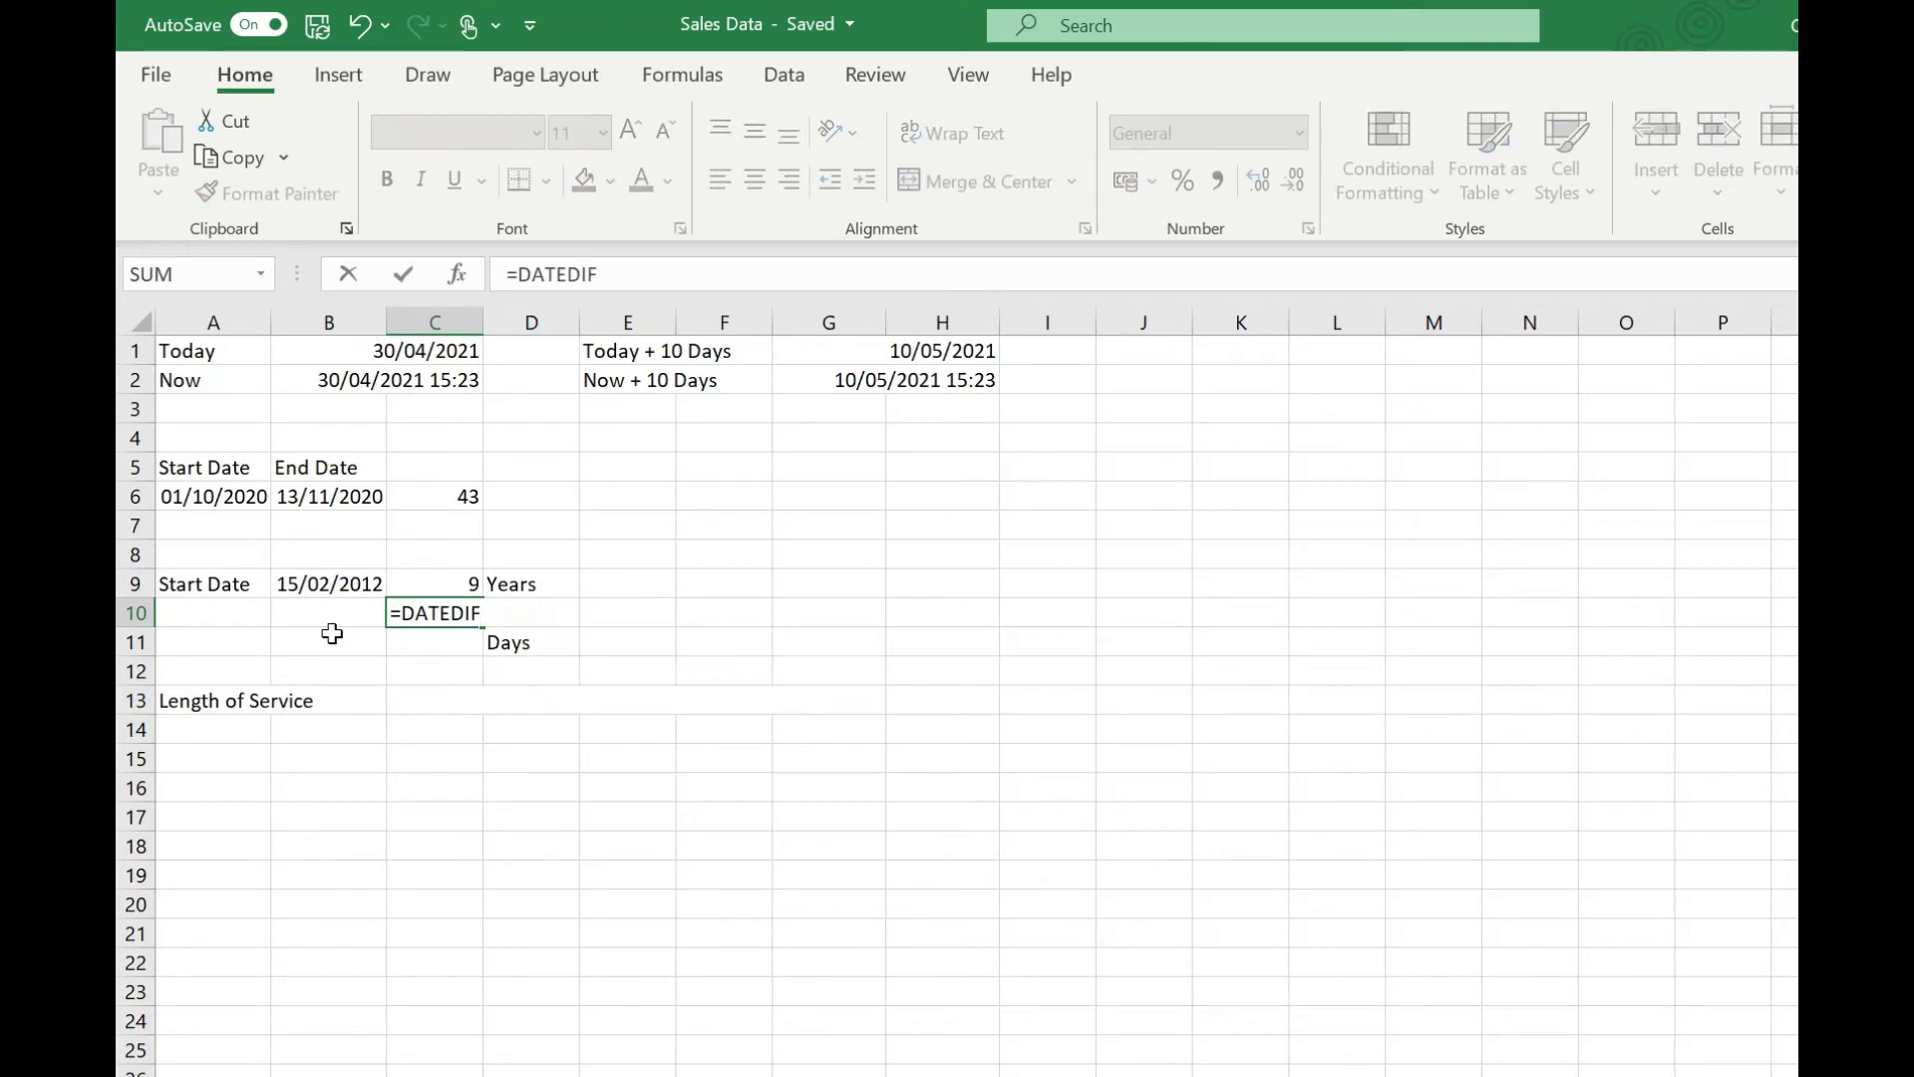
type("(")
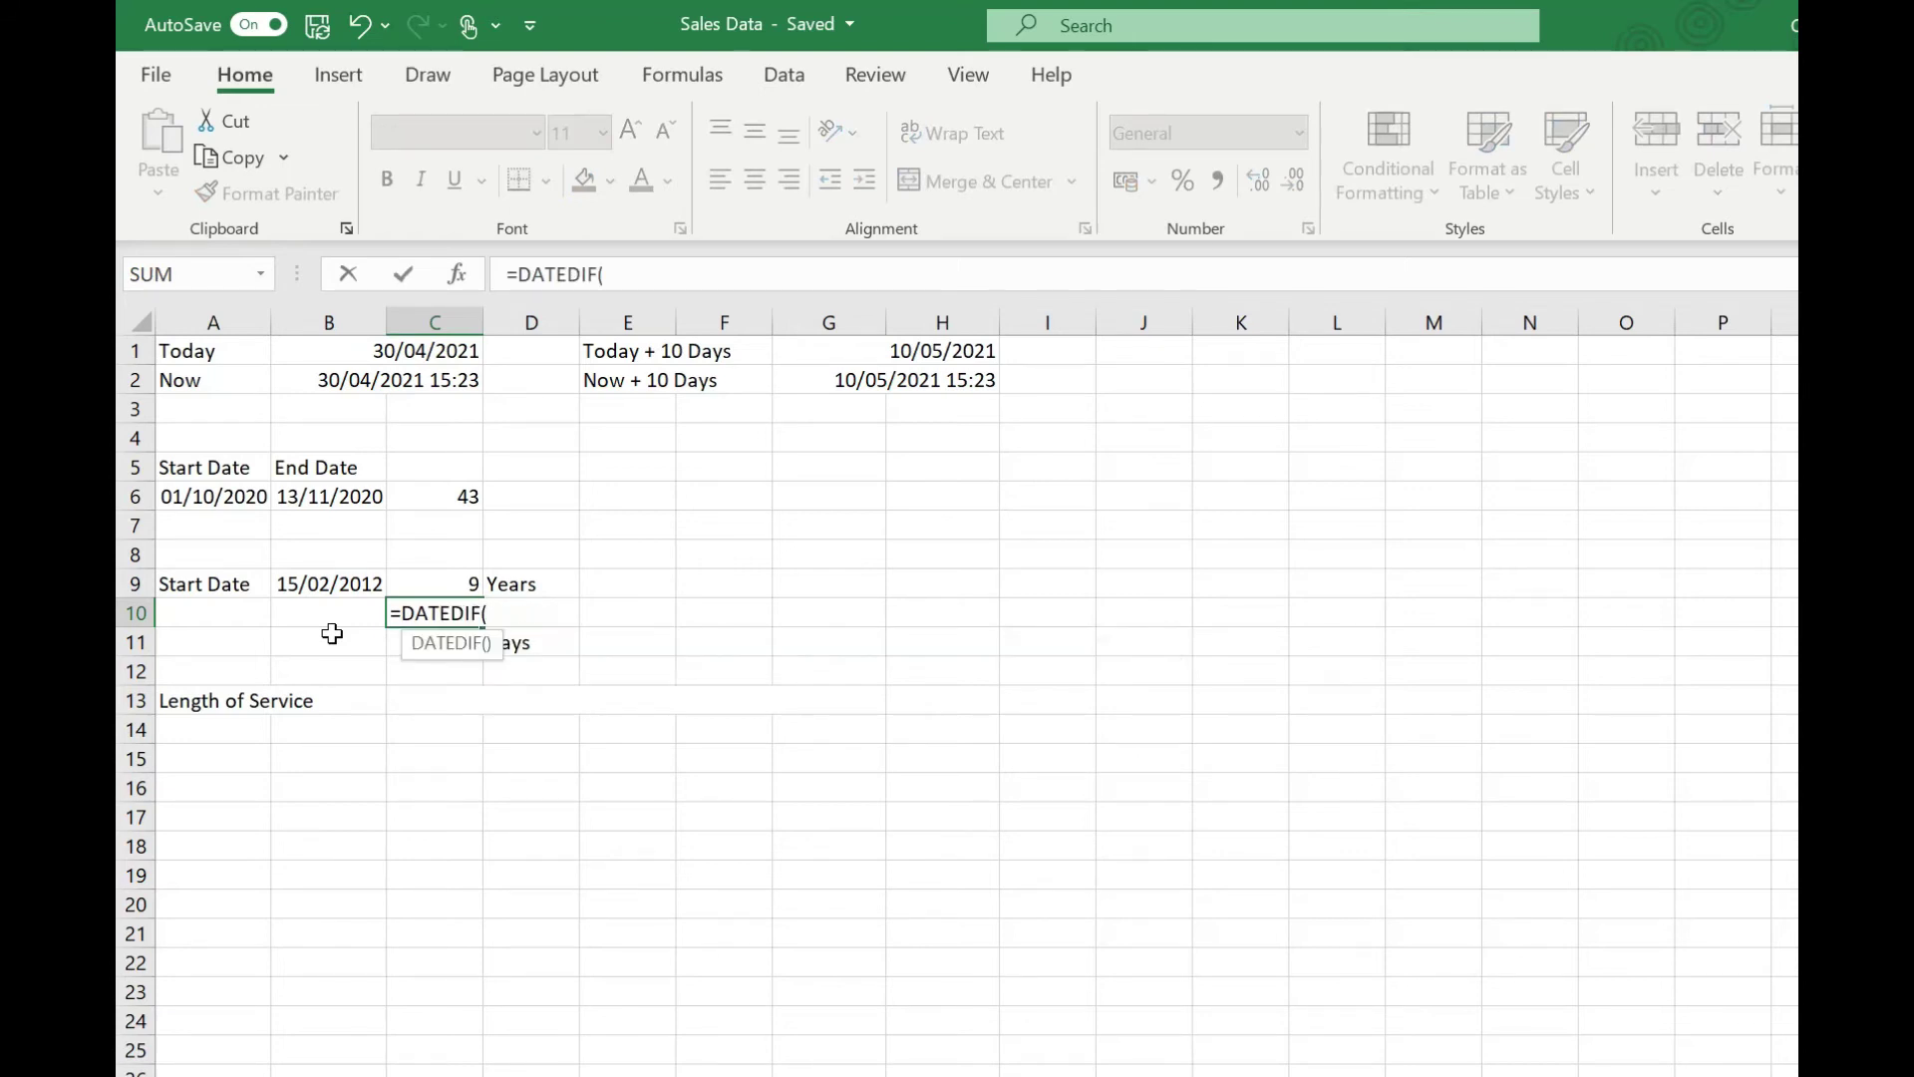
left_click(321, 584)
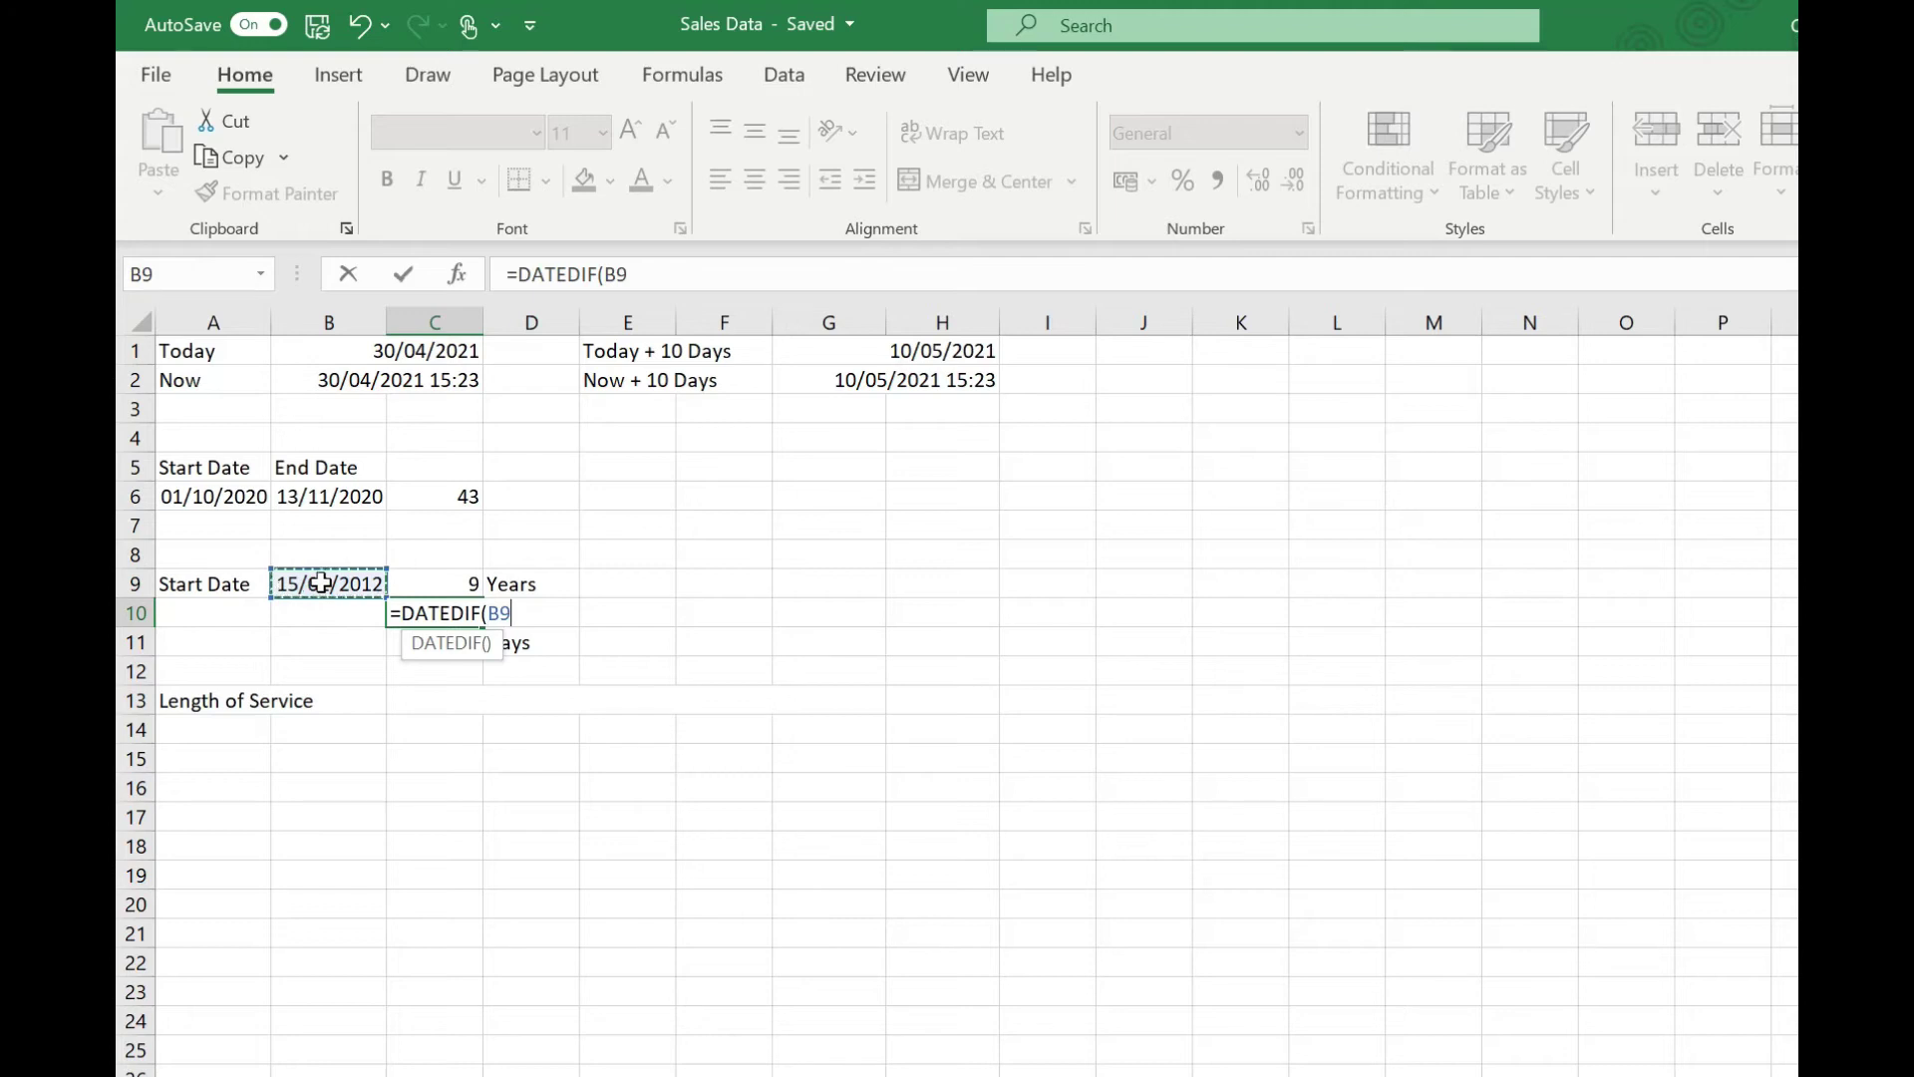
type(",TODAY()")
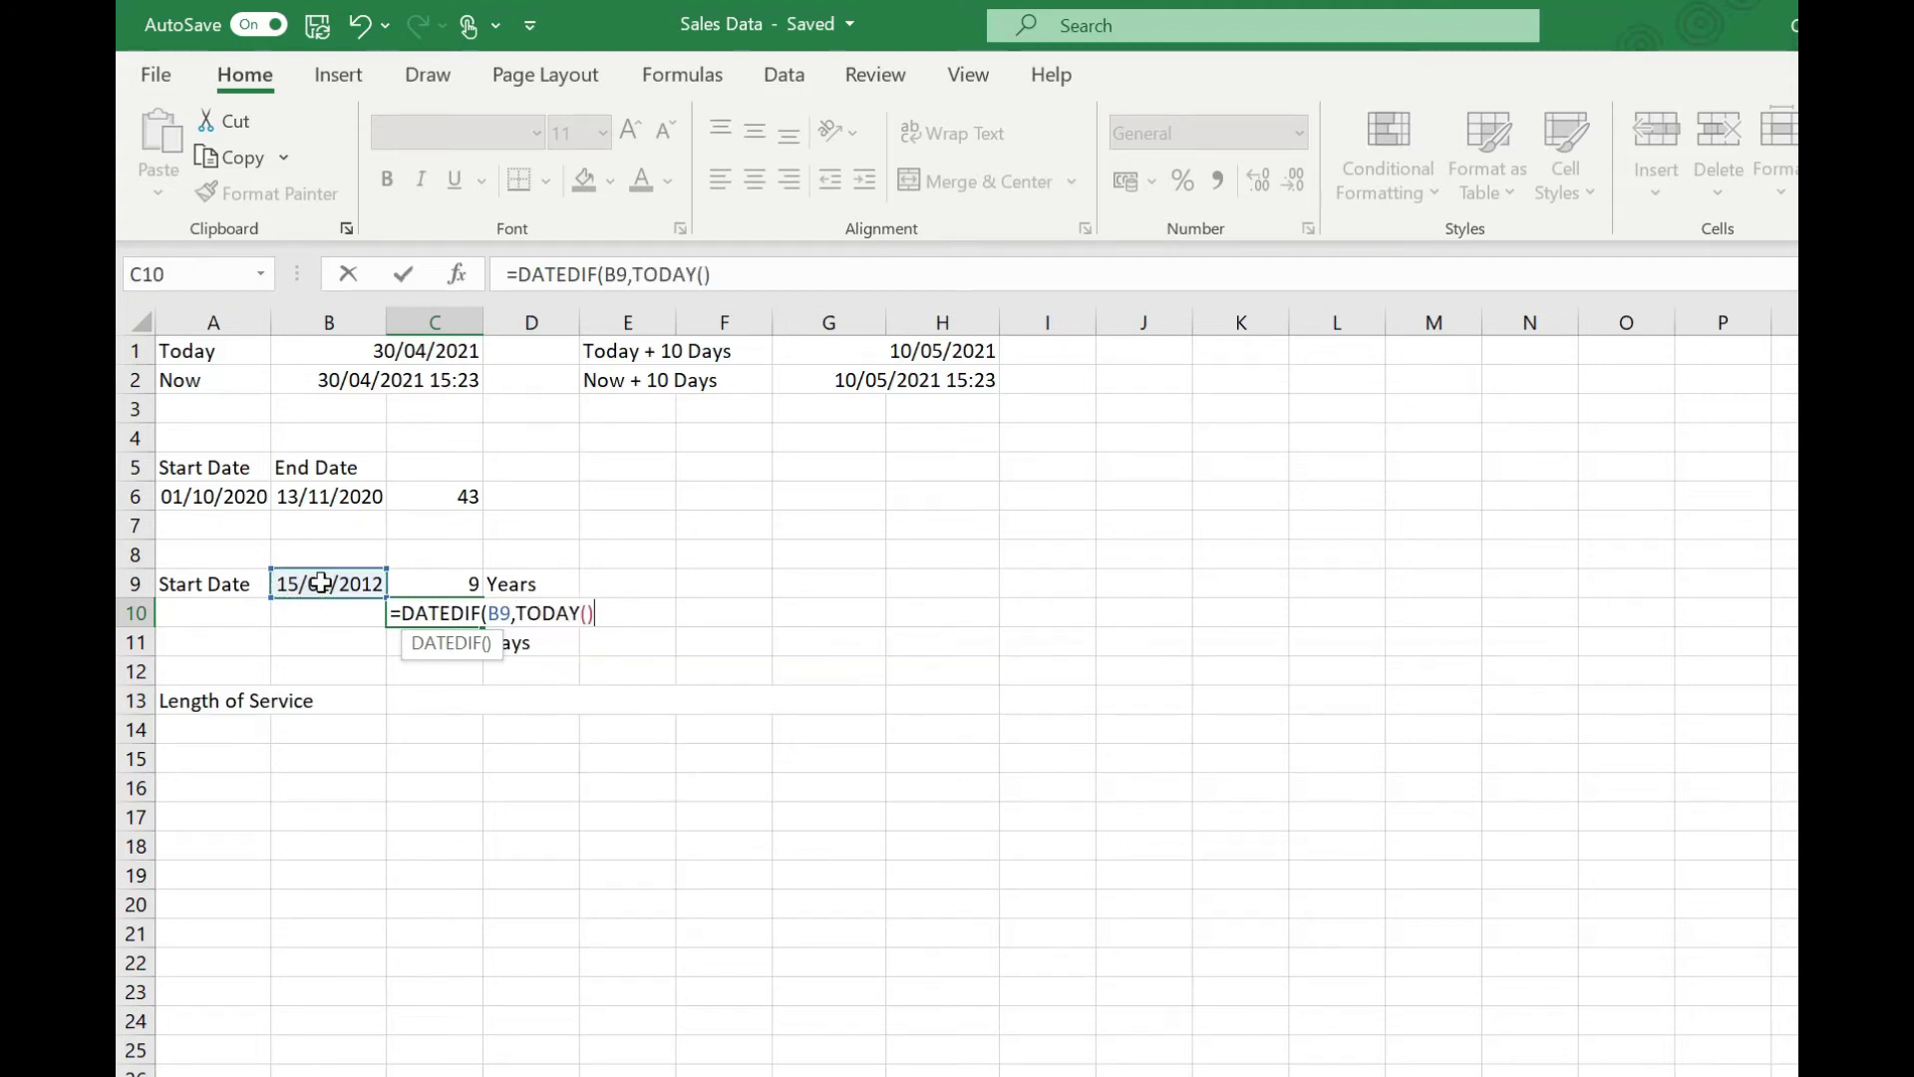
type(",\"ym\")")
key("Return")
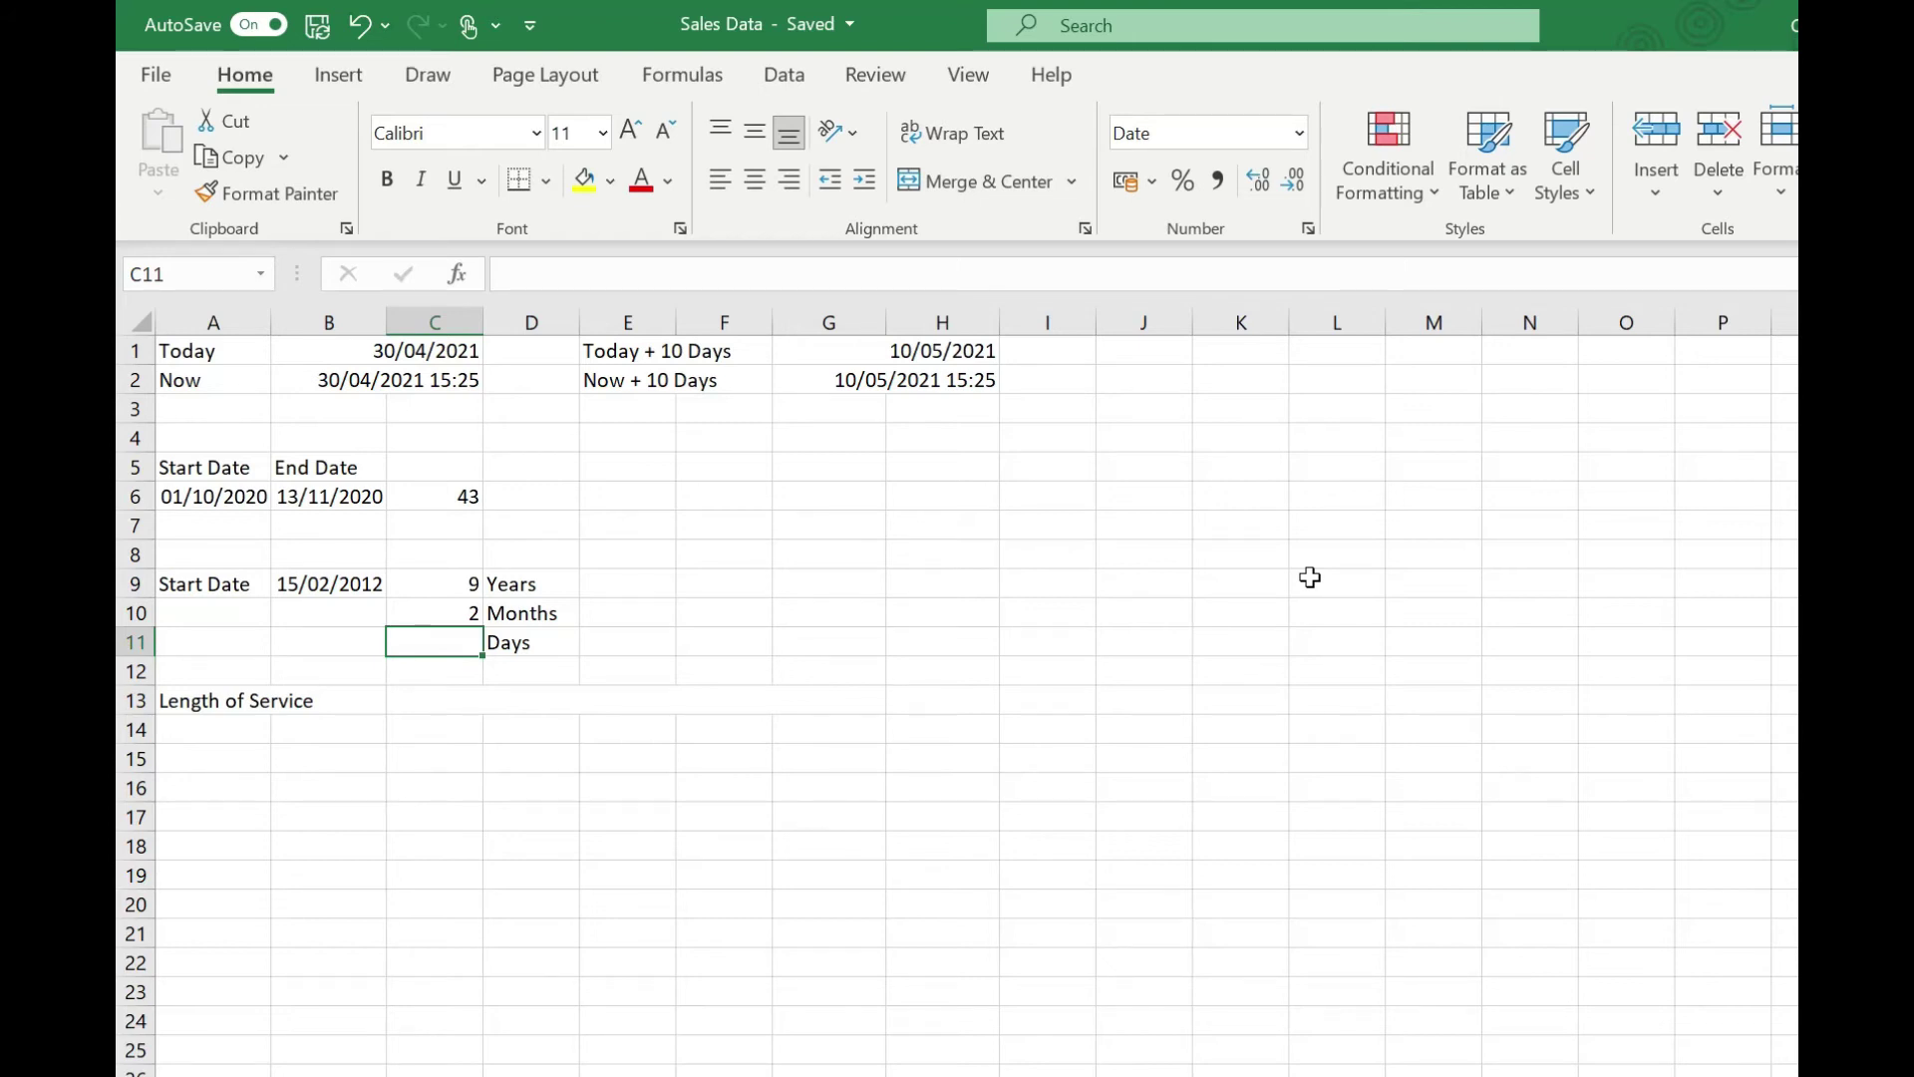
- Enter =B9-DATE(YEAR(B9),MONTH(B9),1) in C11, returning 14 days
type("=")
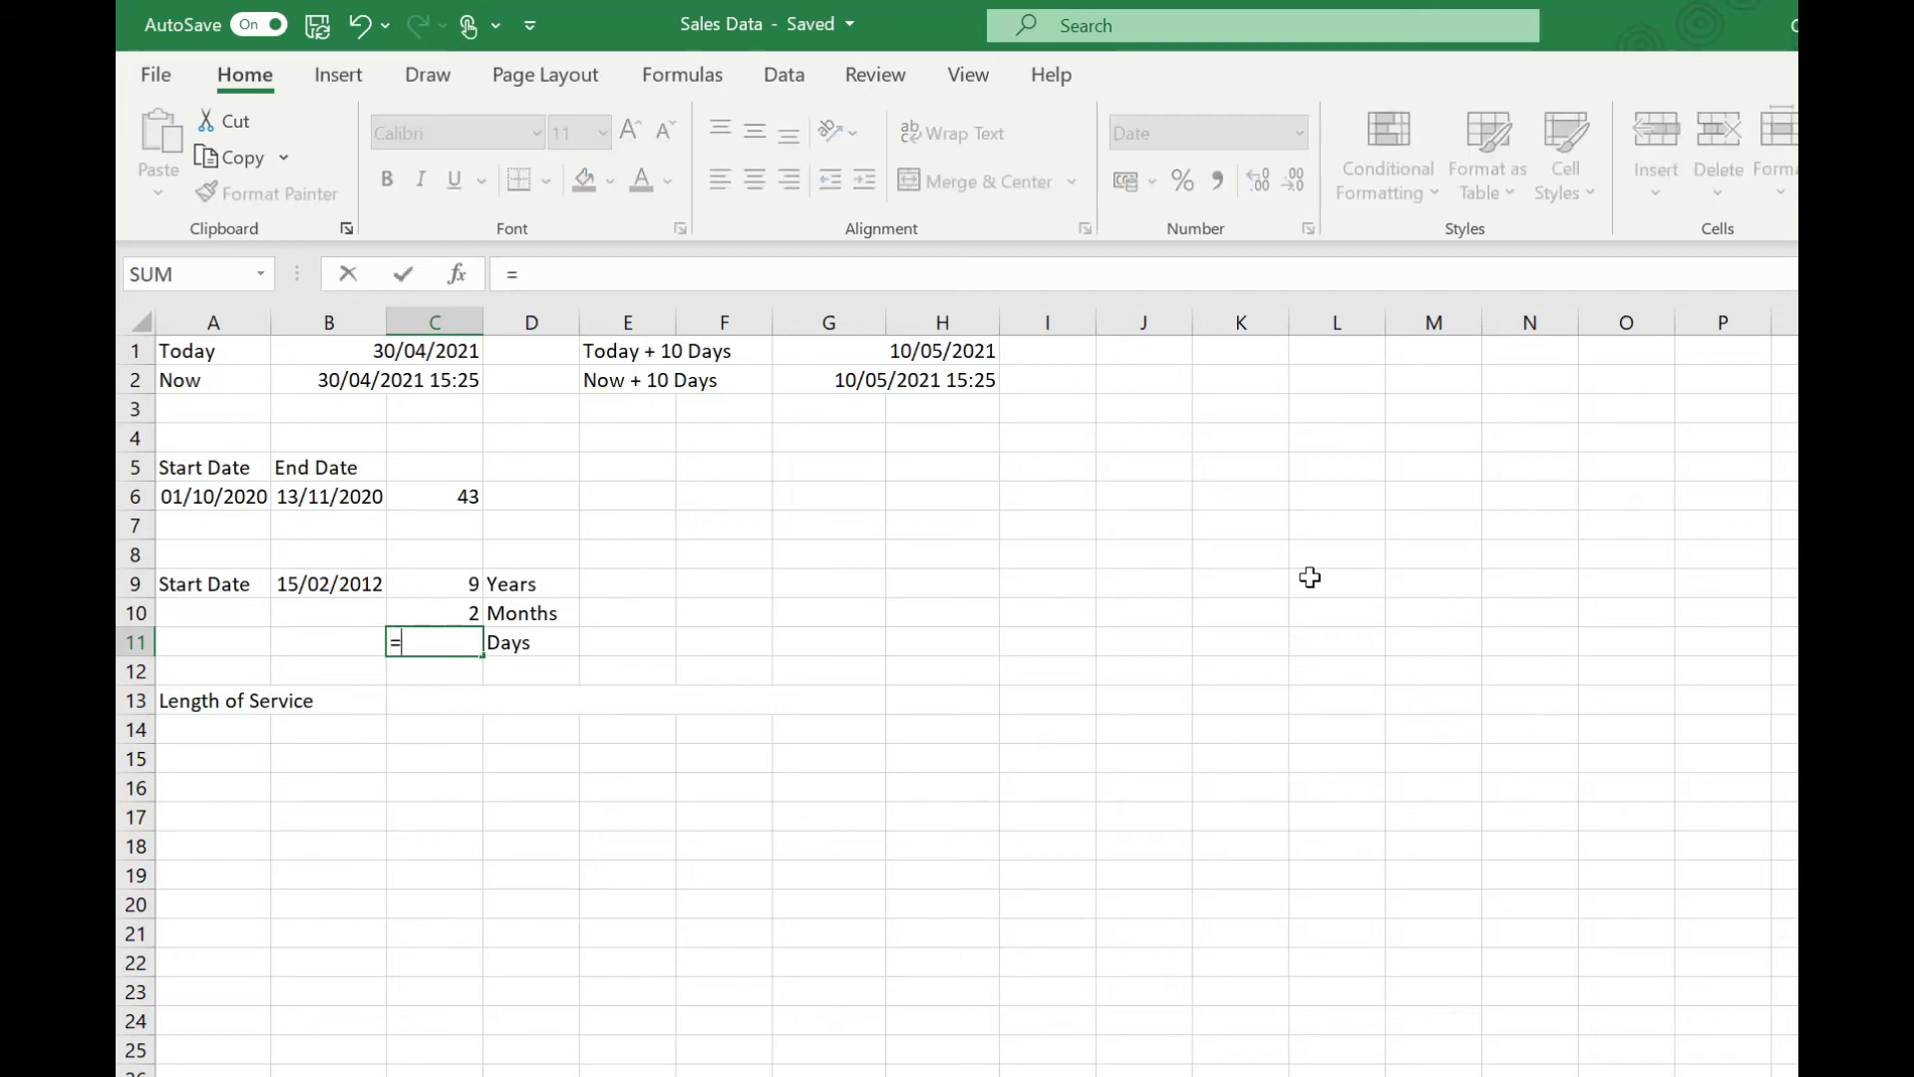
left_click(330, 587)
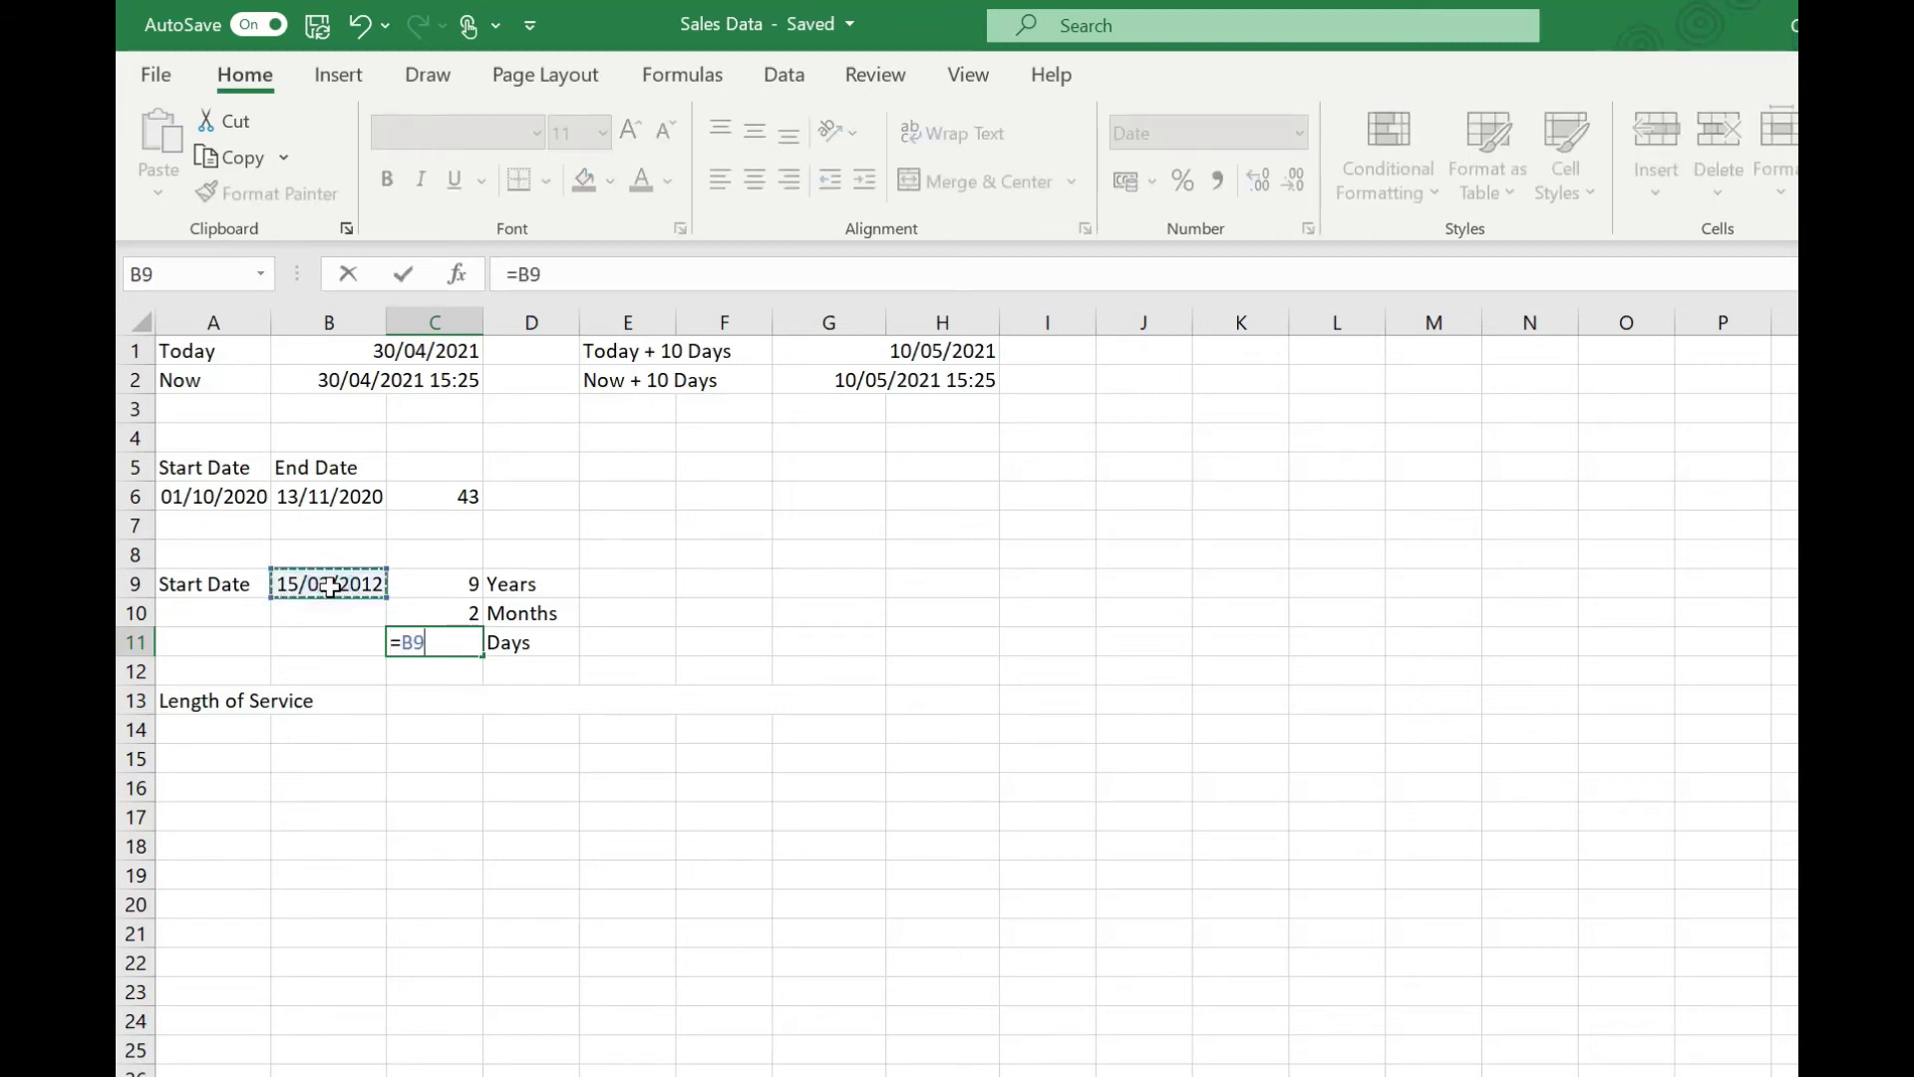
type("-DATE")
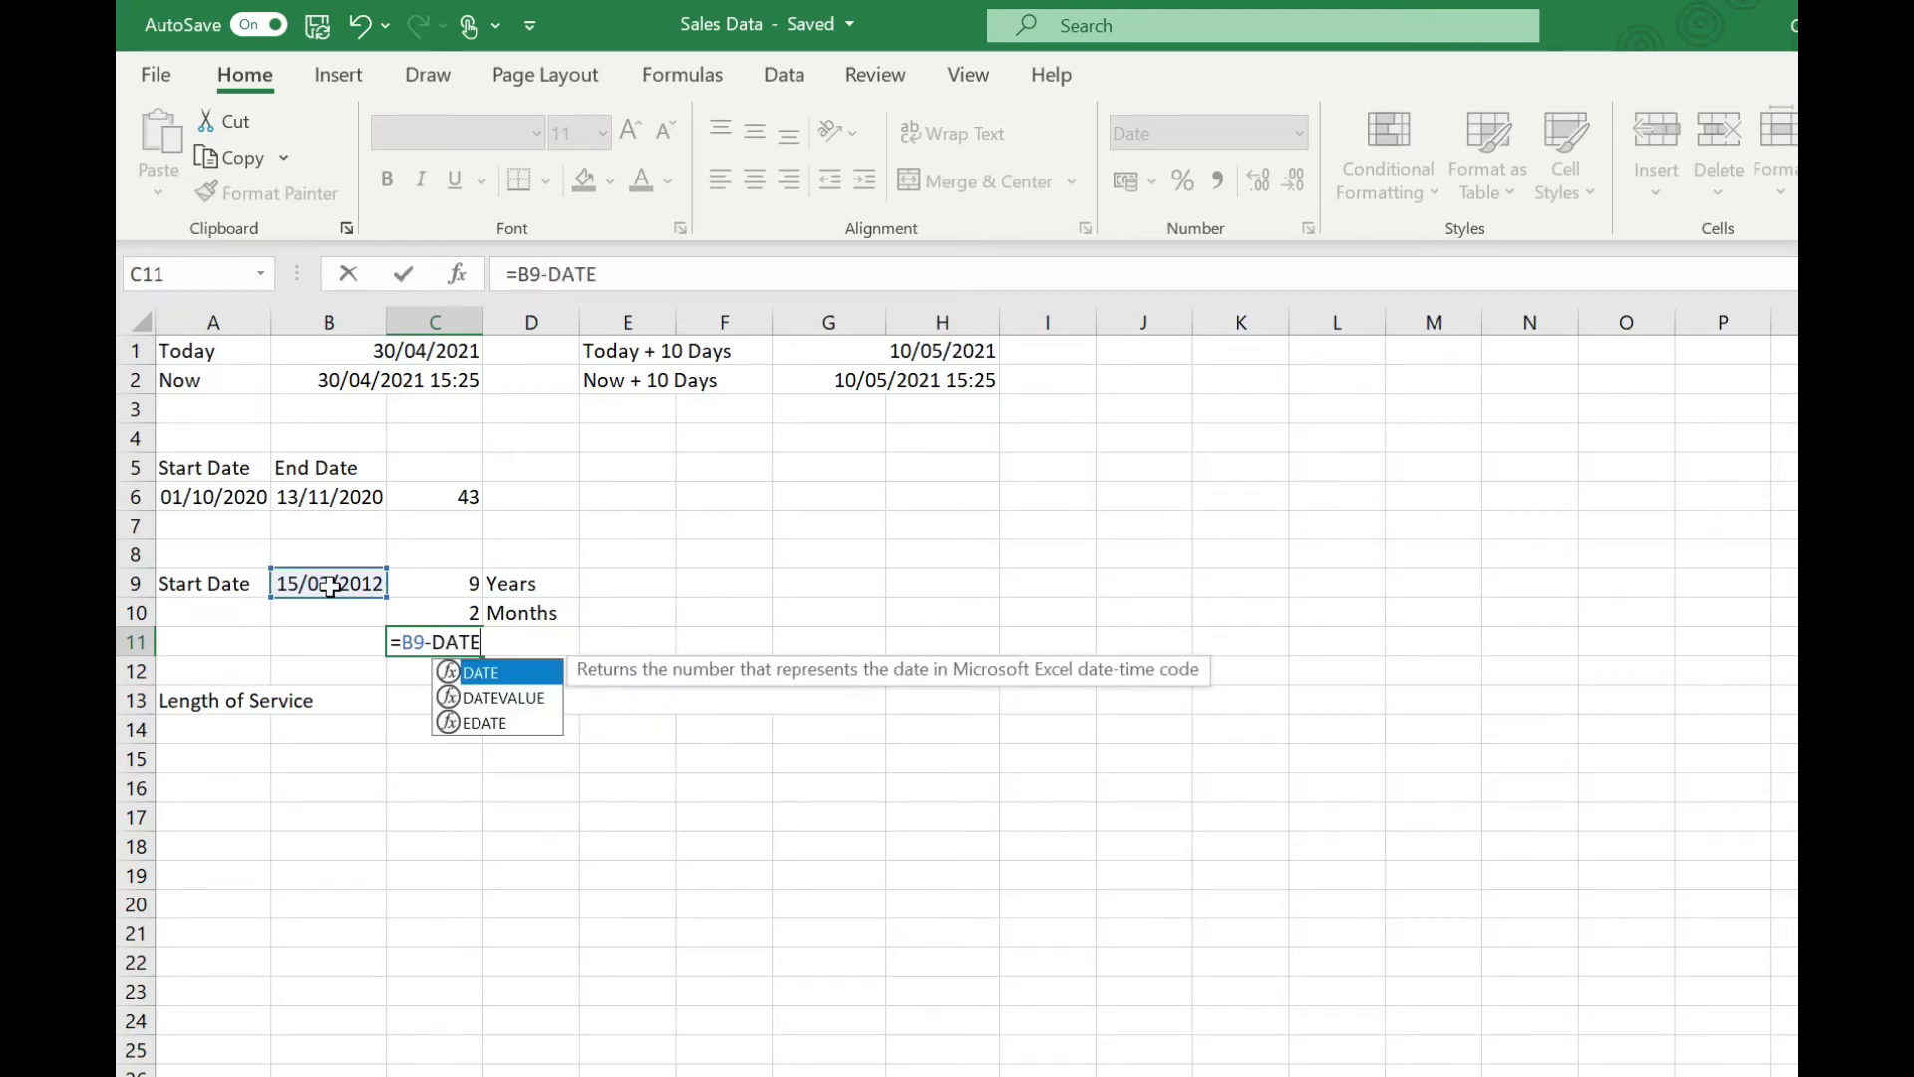
type("(YEAR(")
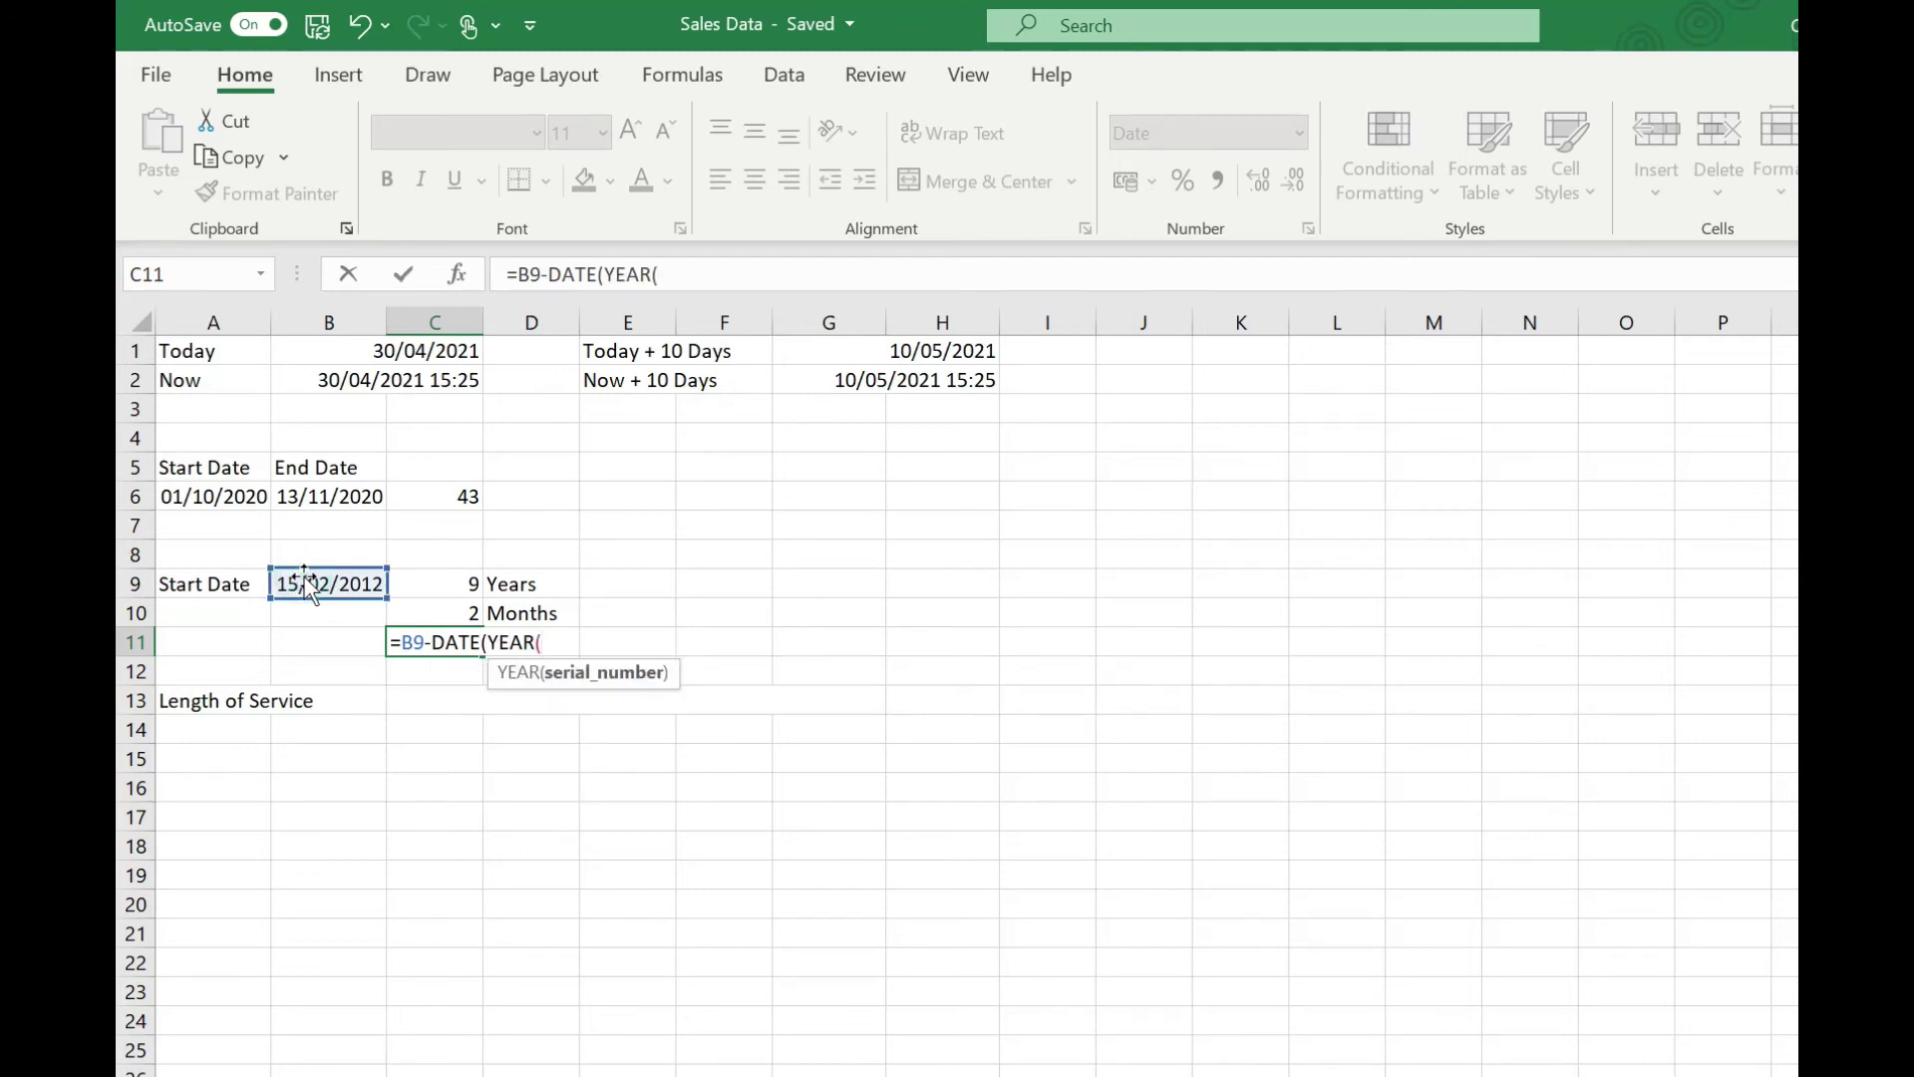
left_click(348, 585)
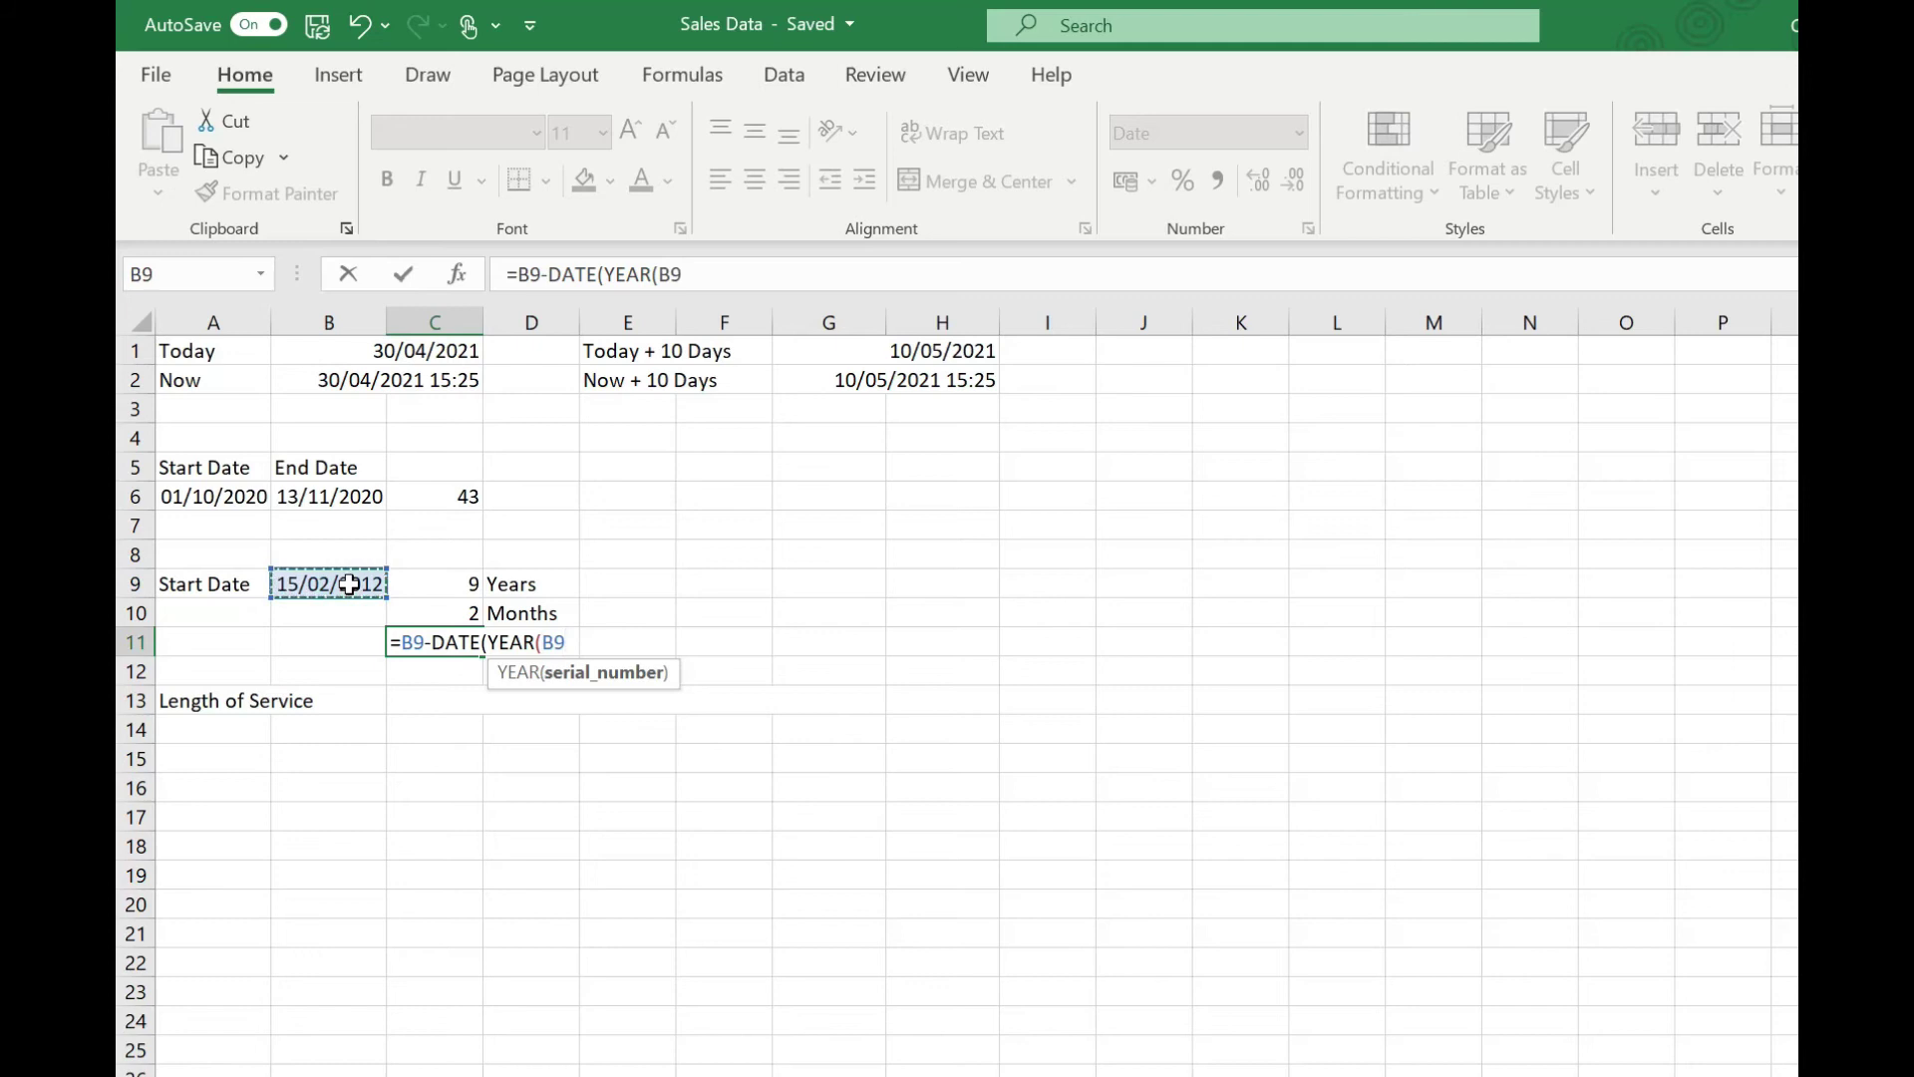
type("),M")
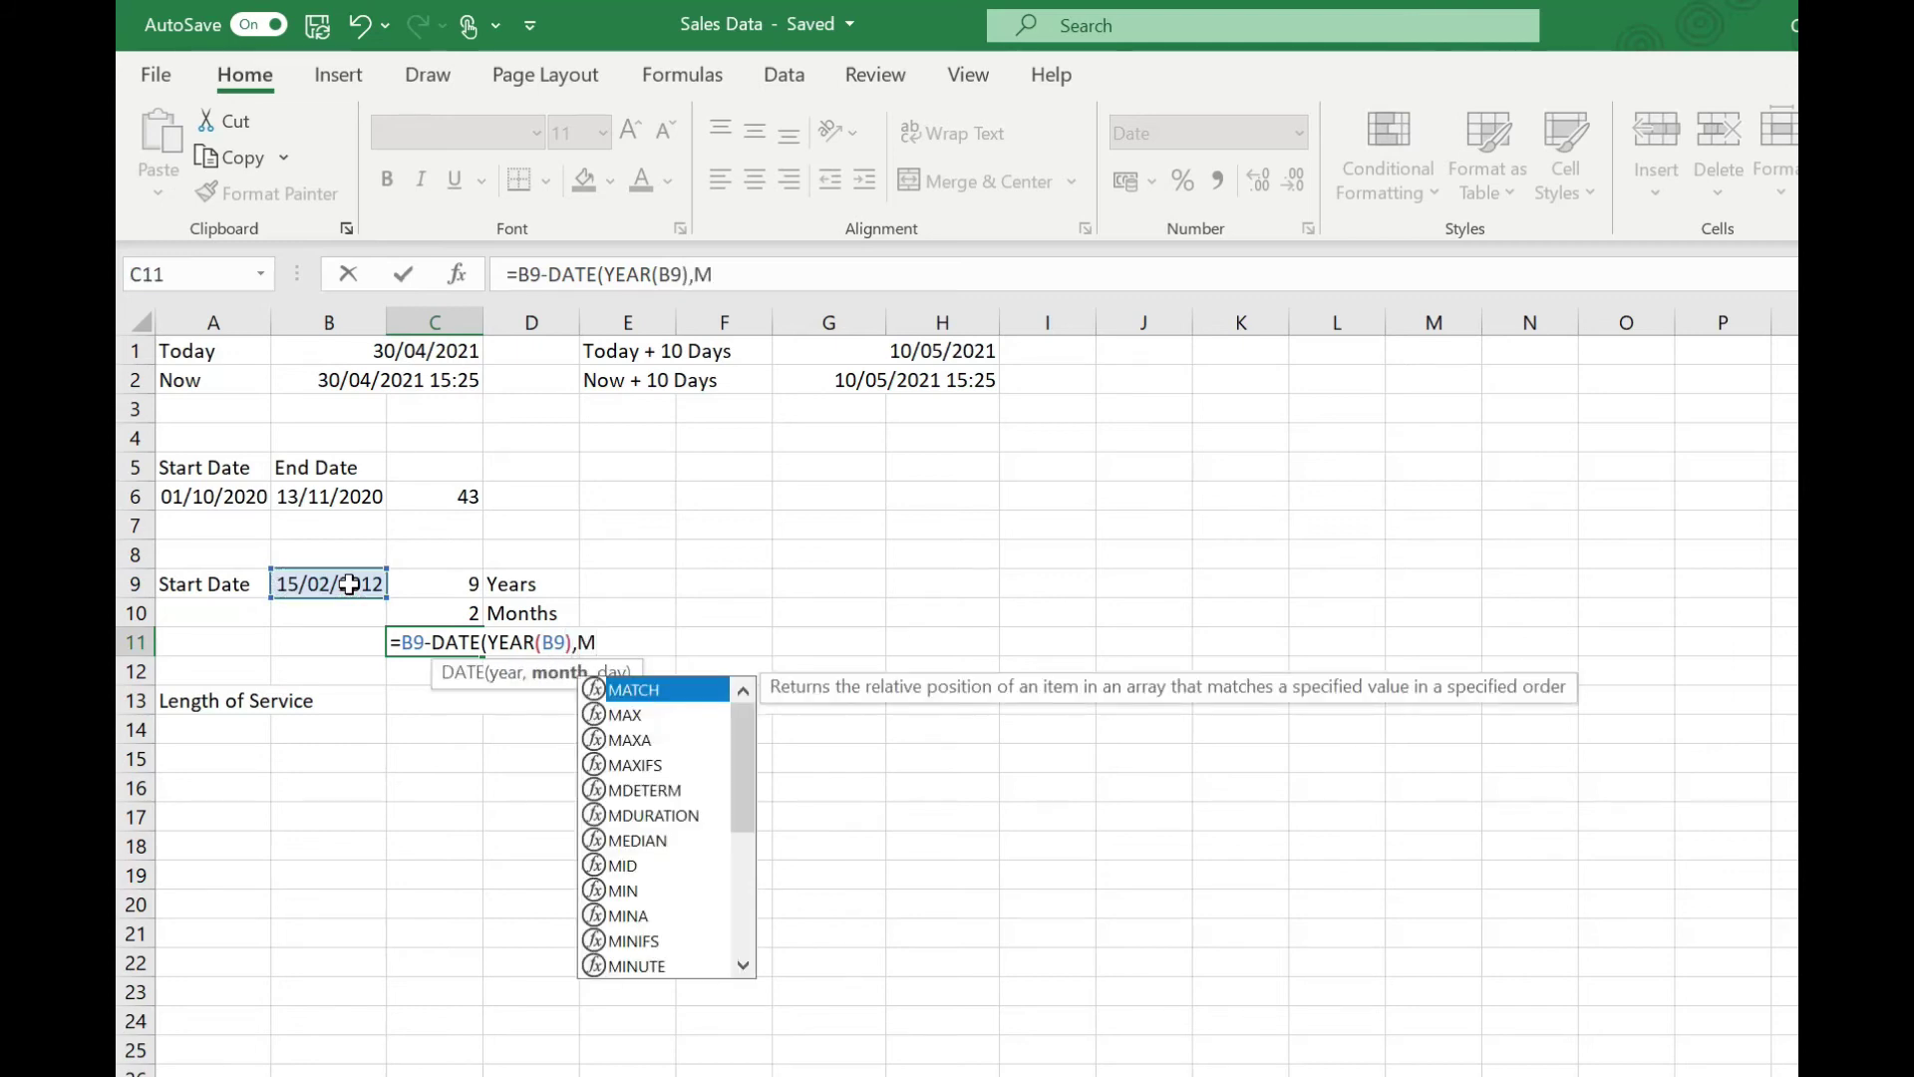
type("ONTH(")
left_click(337, 582)
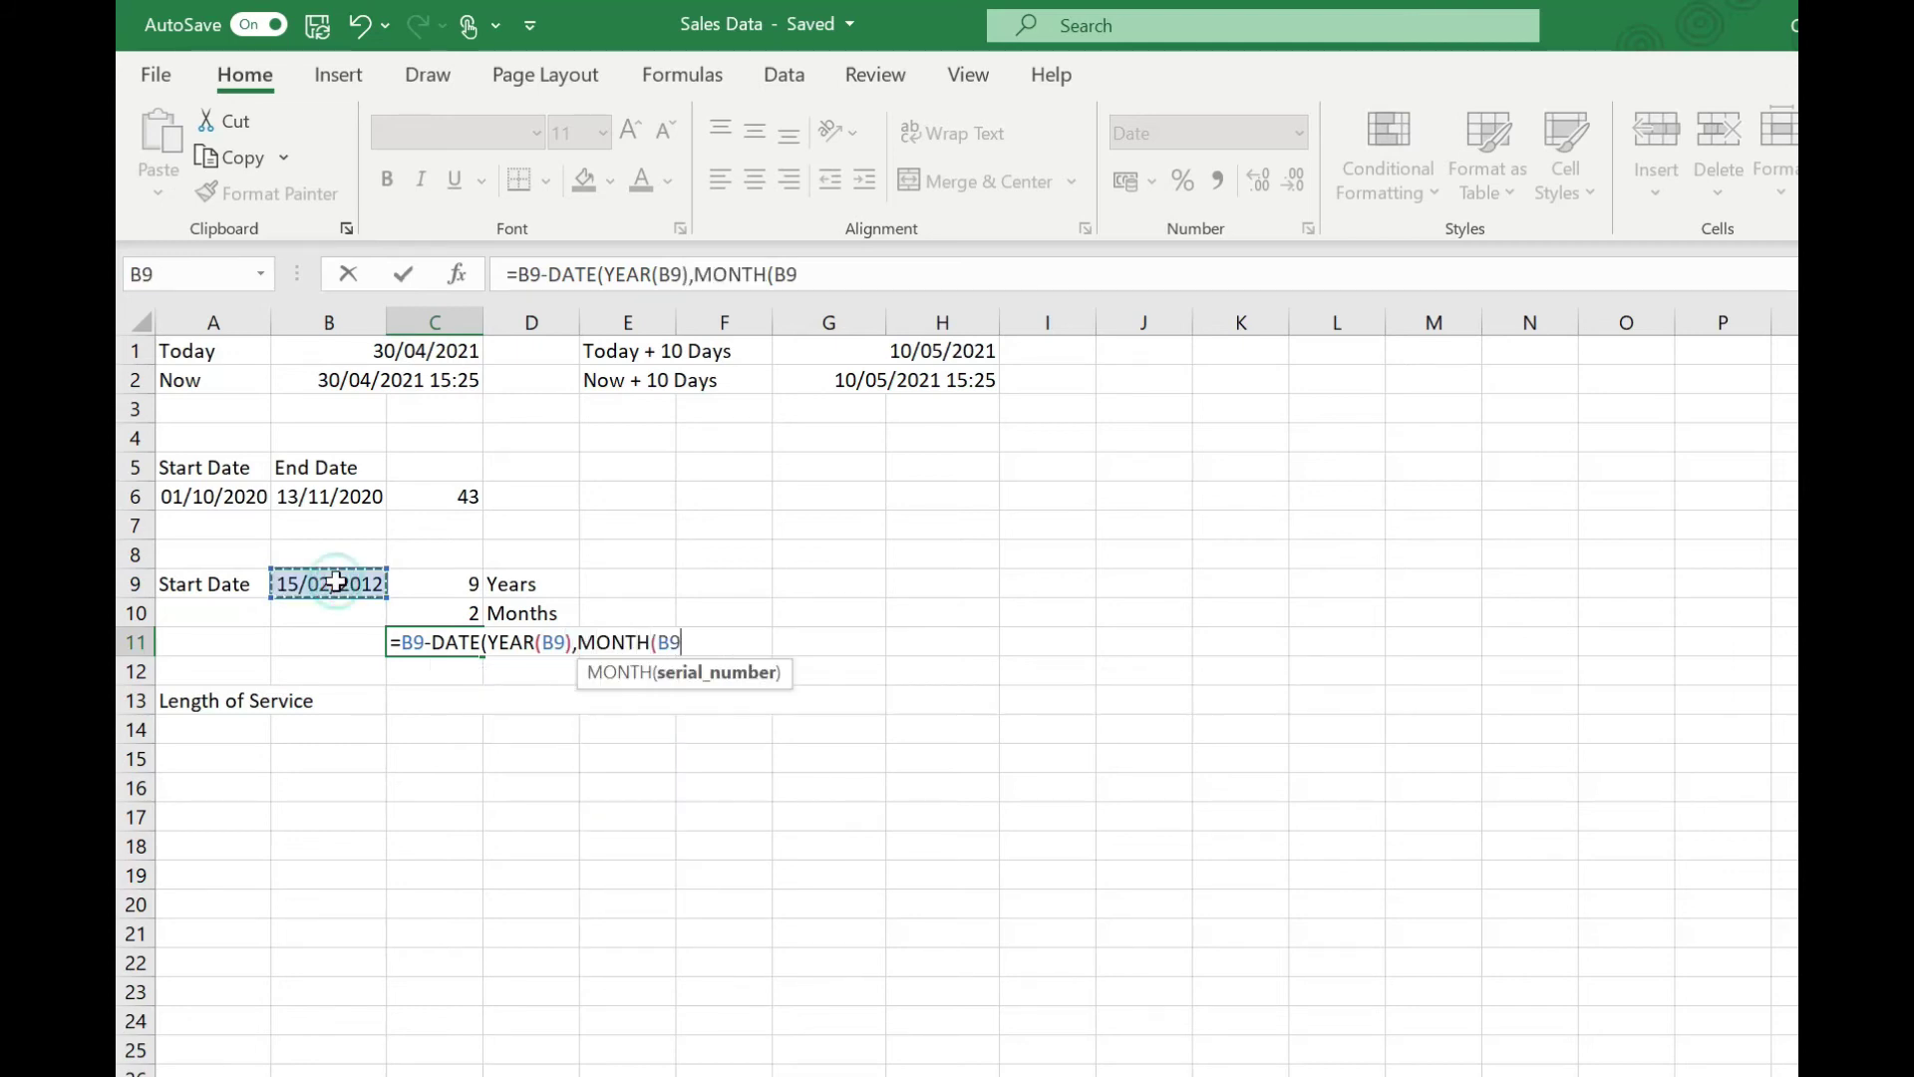
type(",1")
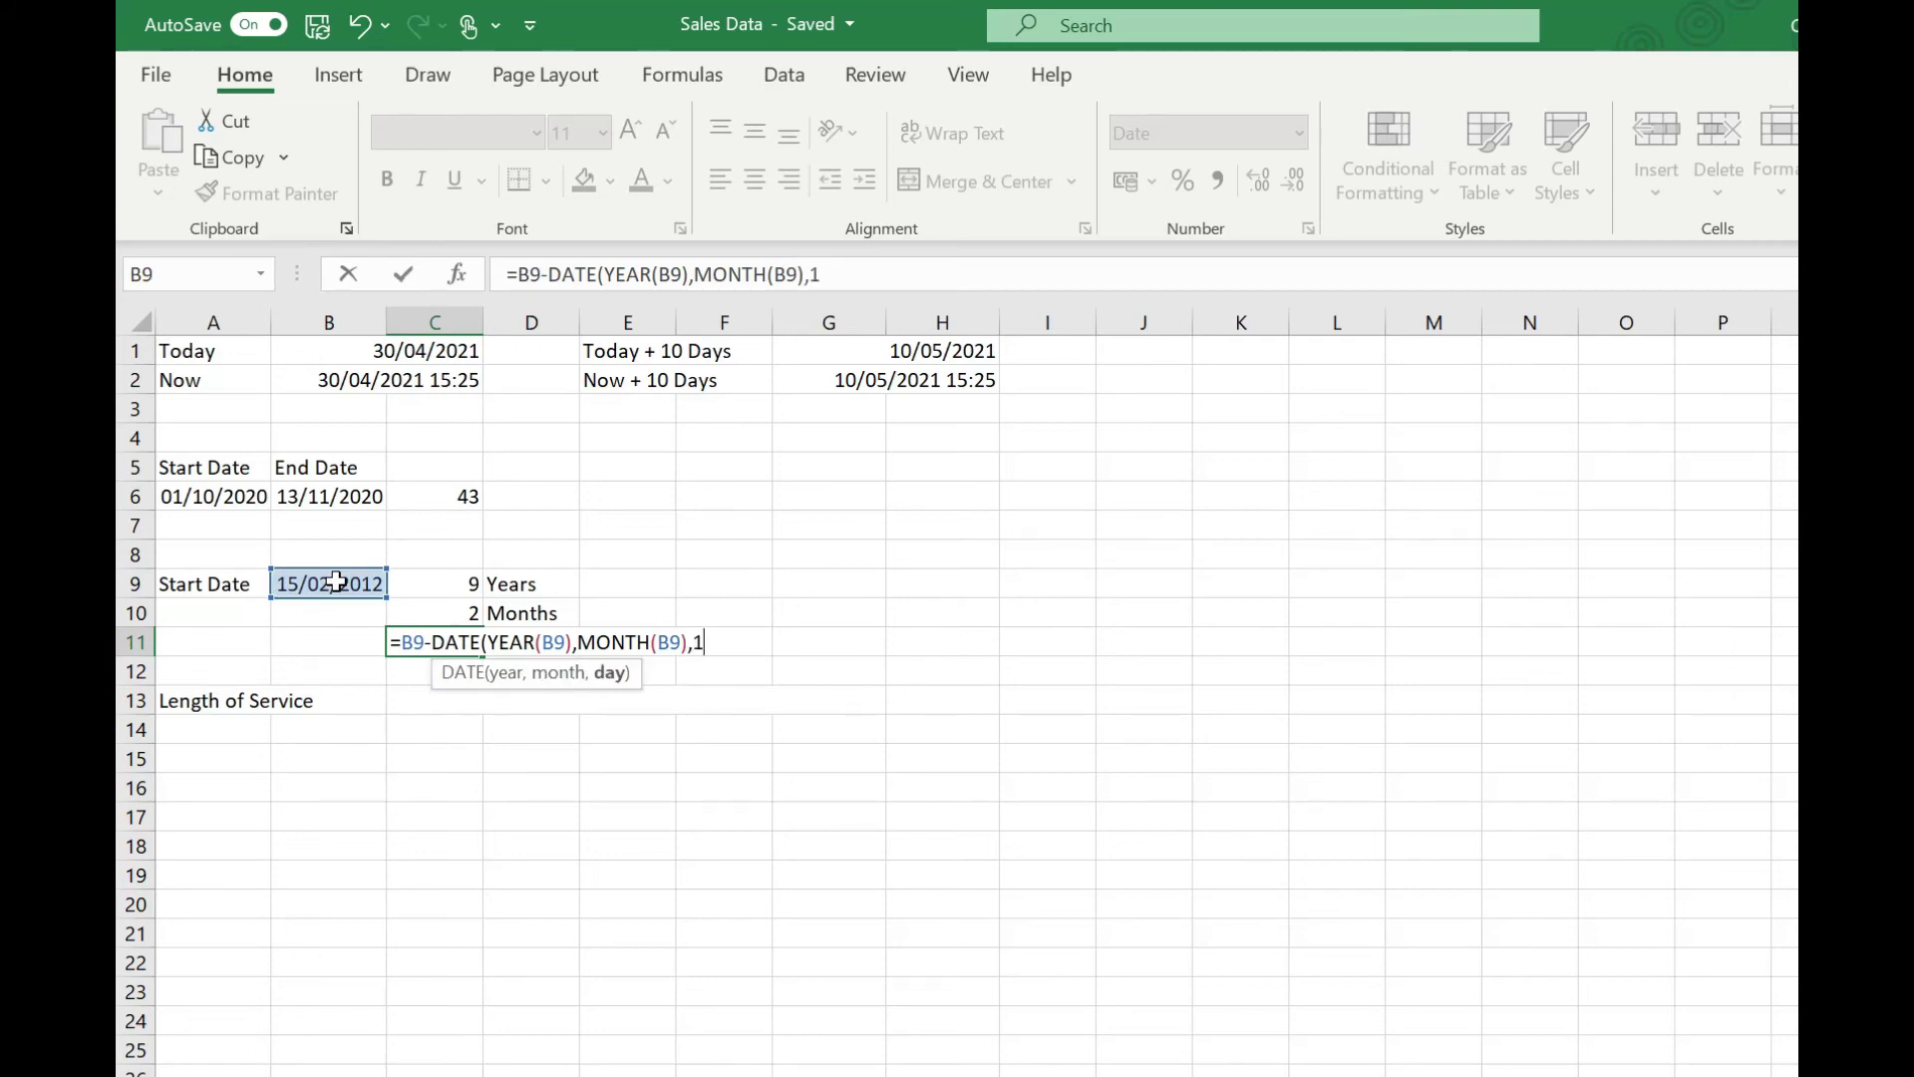
type(")")
key("Return")
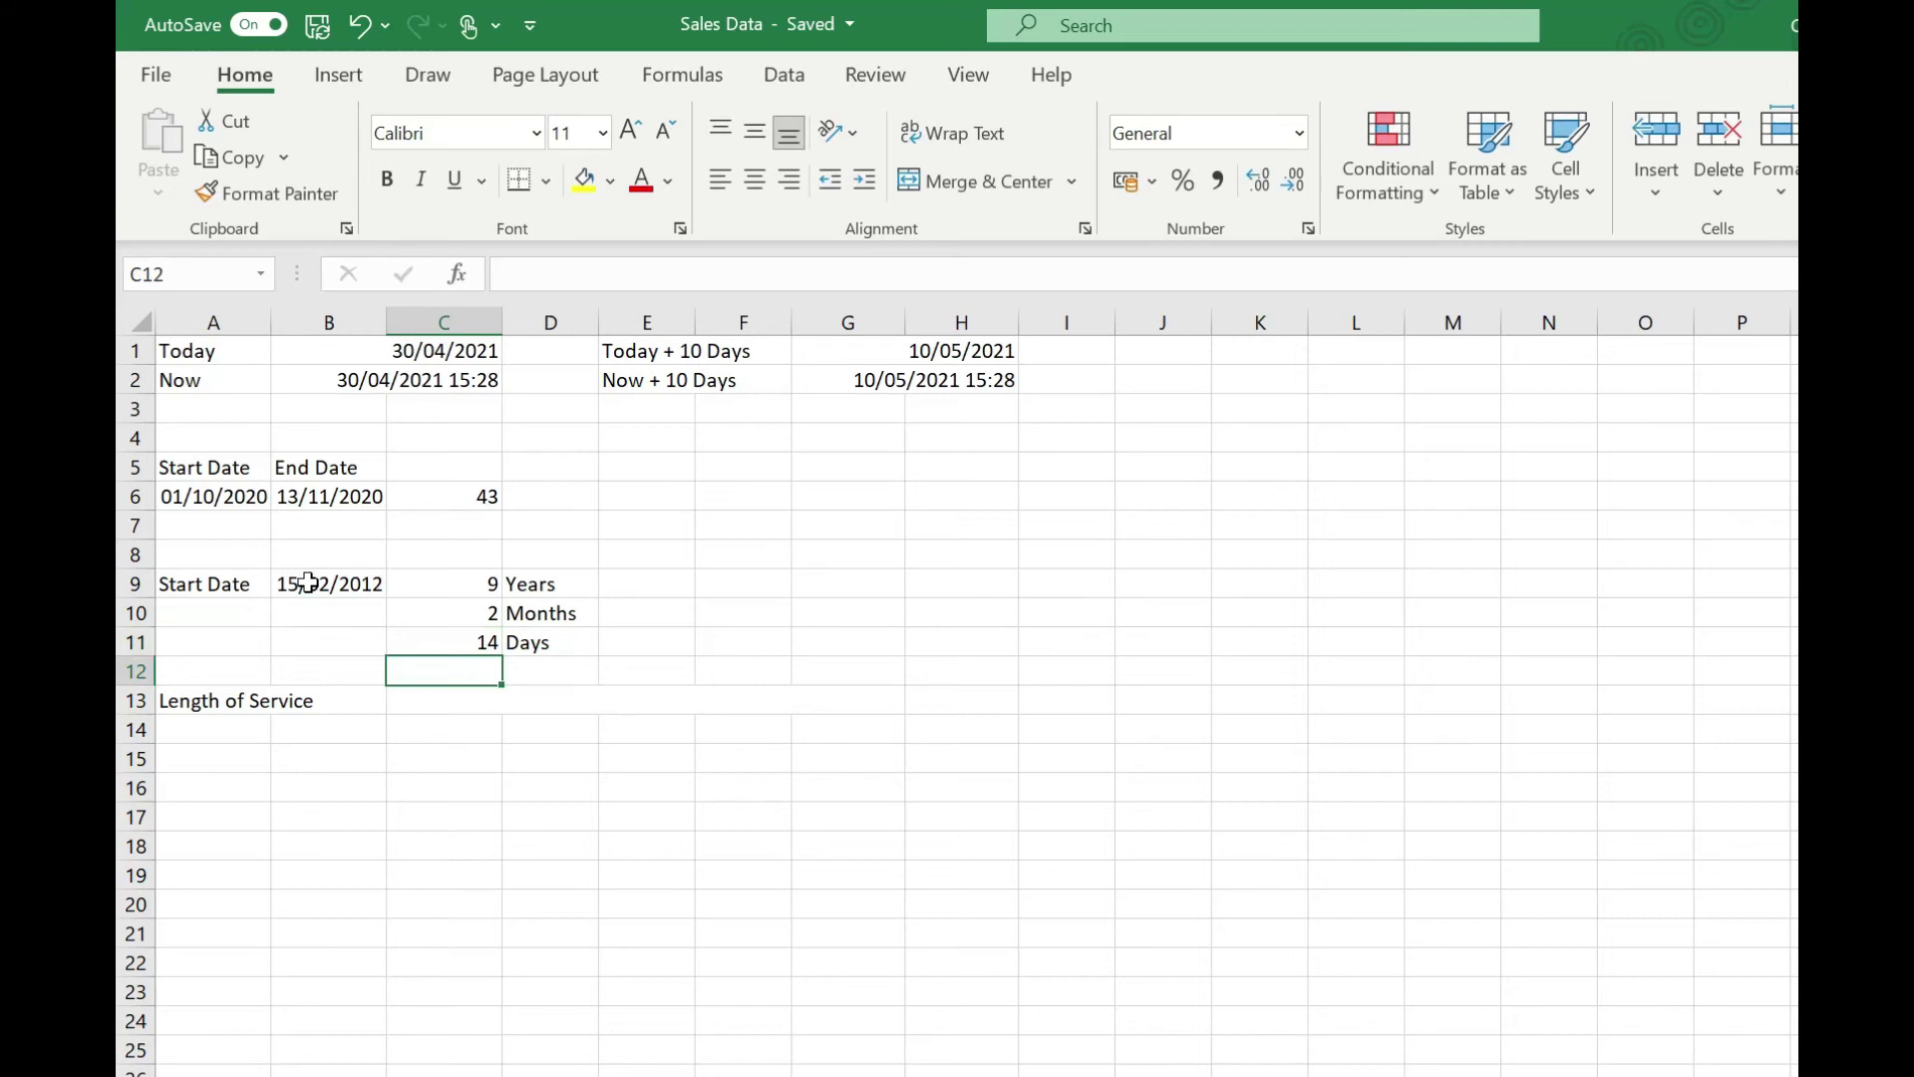
key("Up")
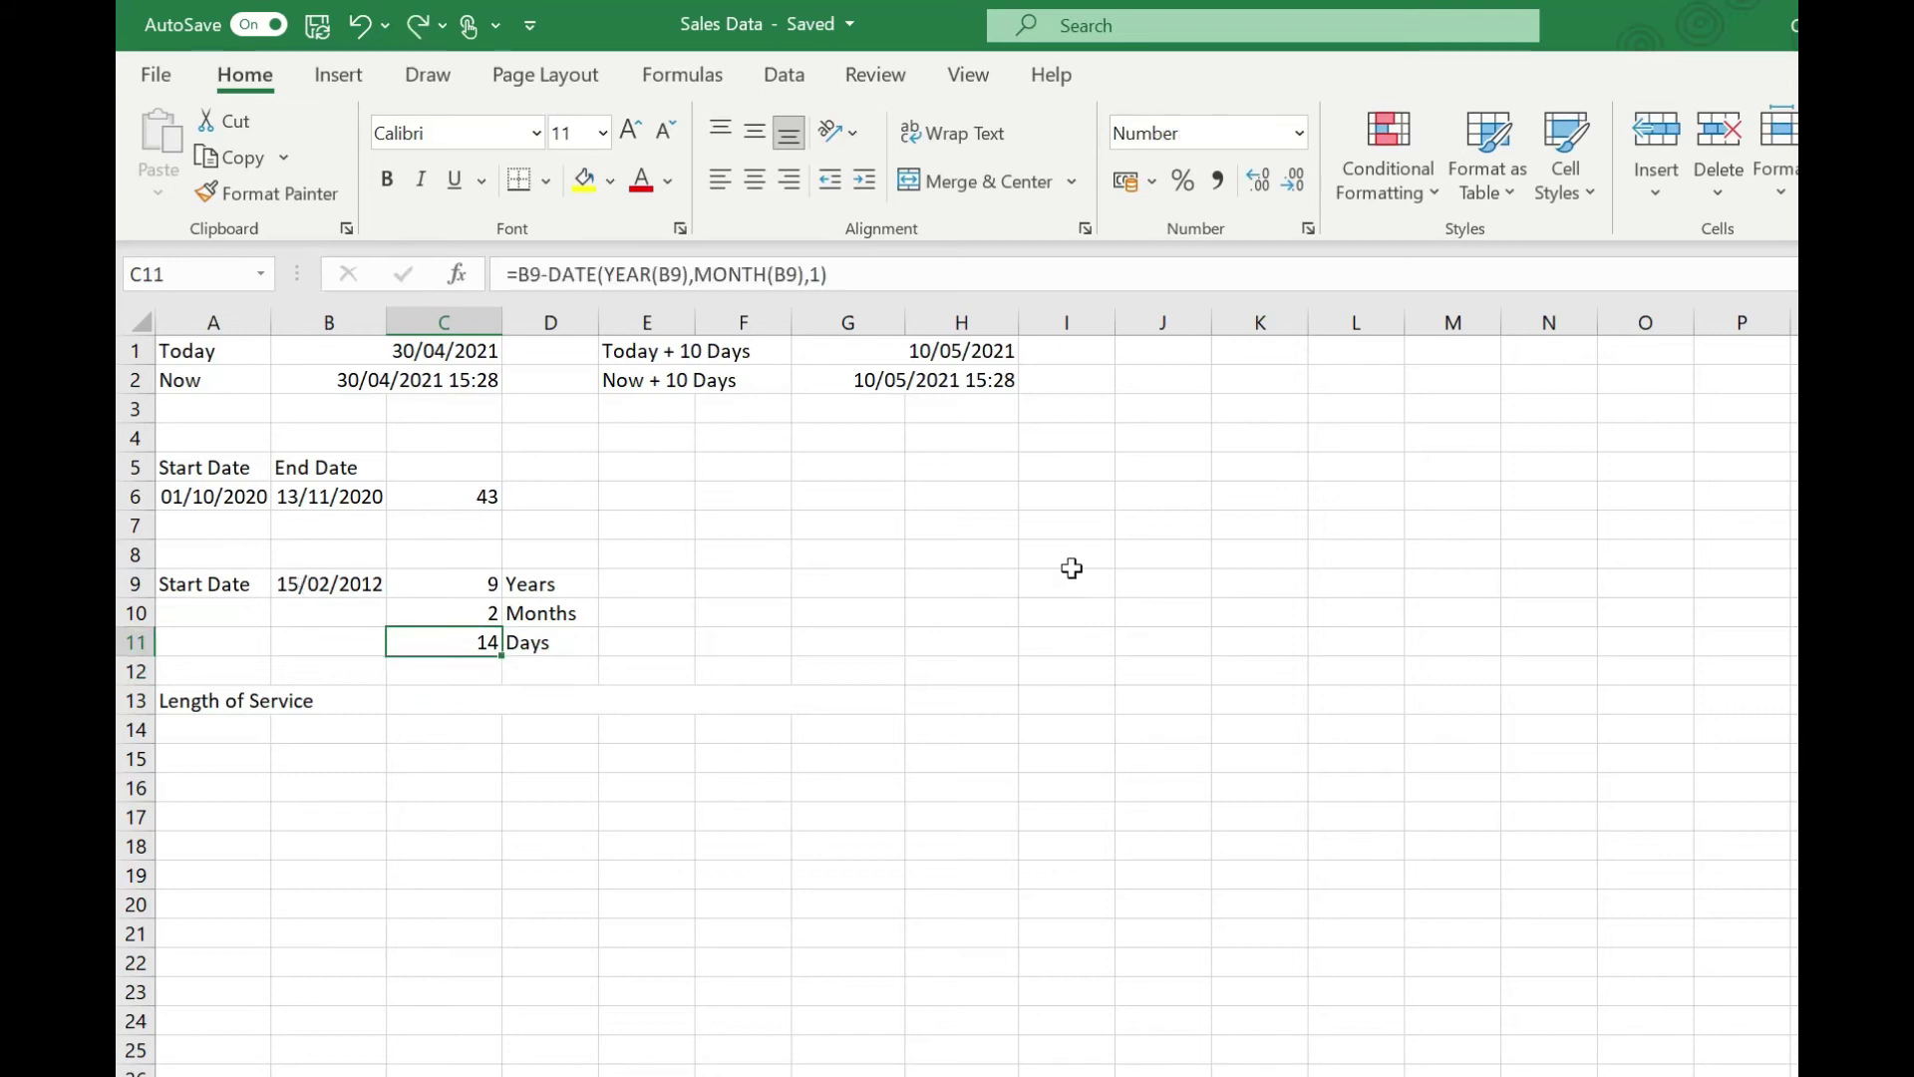
- Begin C13's formula joining the B9 years DATEDIF, " years, ", months DATEDIF and " months and "
left_click(481, 704)
type("=")
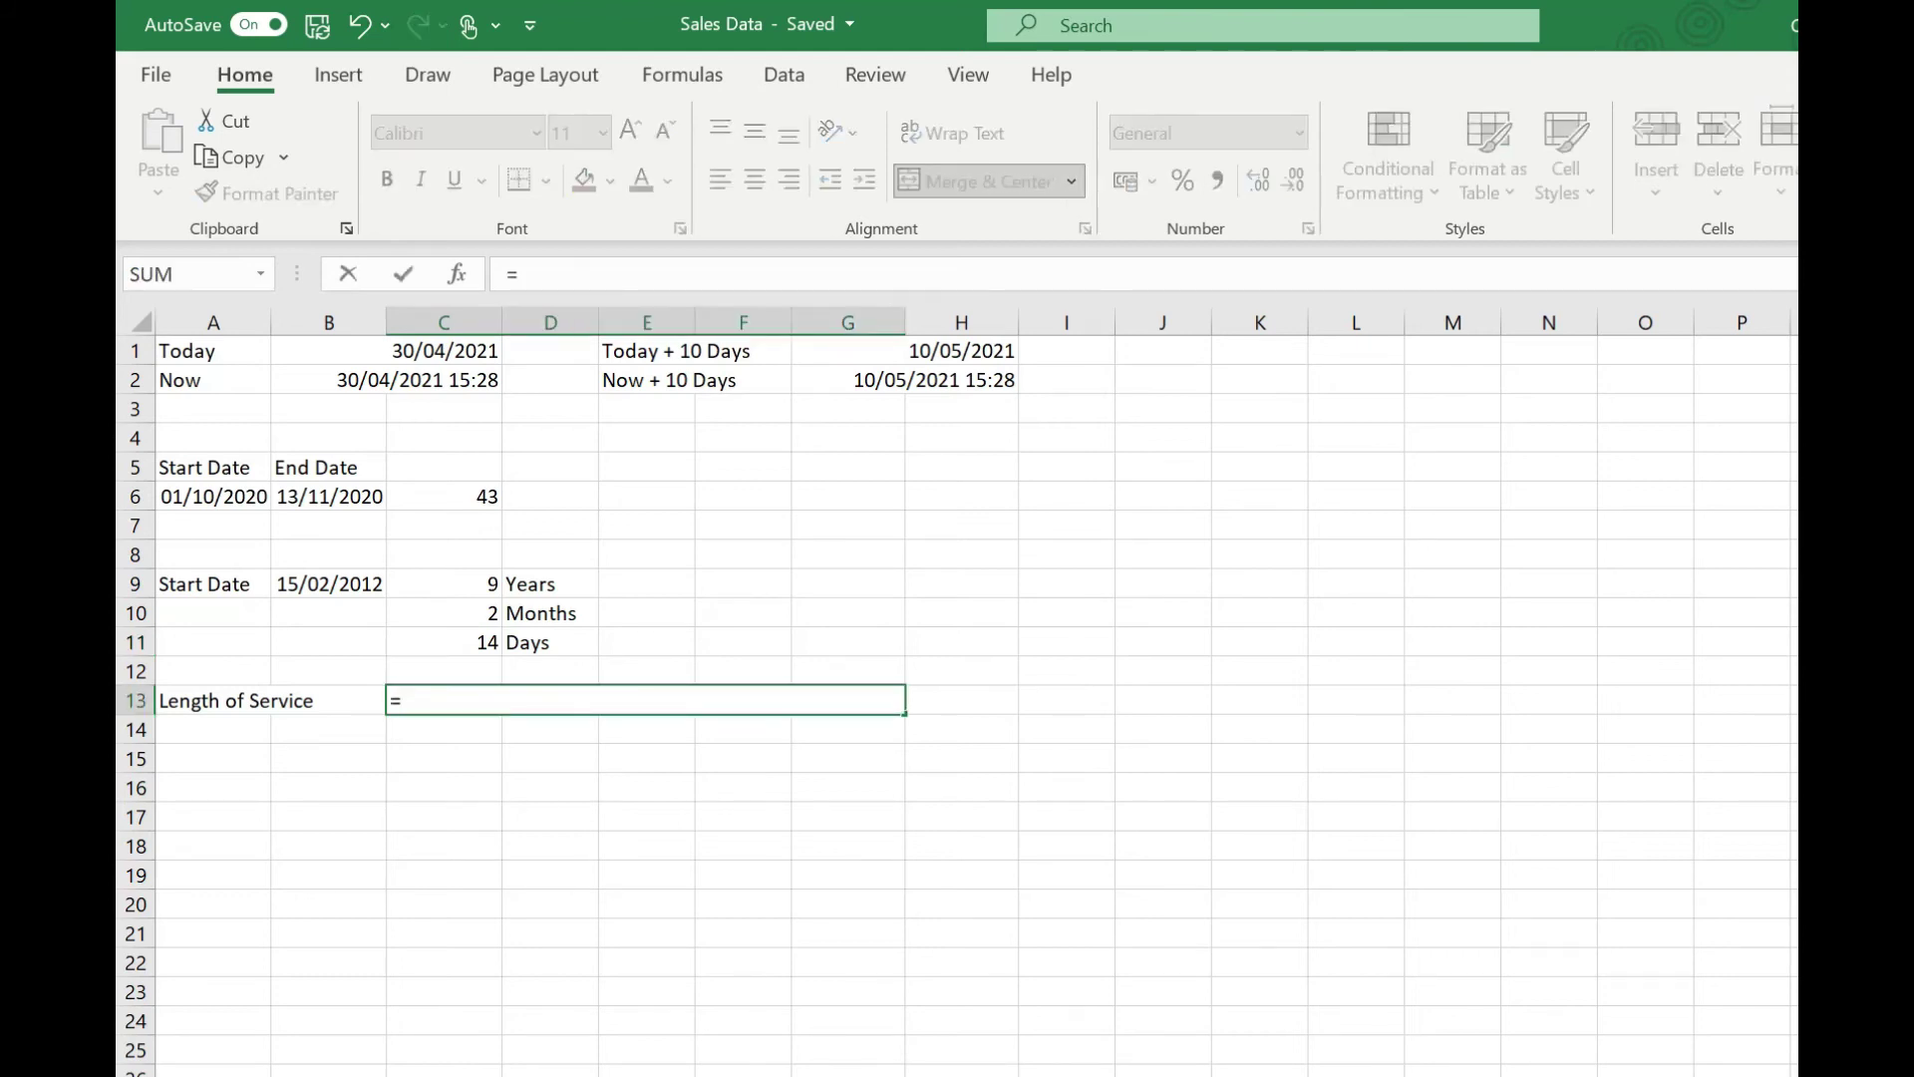
type("DATEDI")
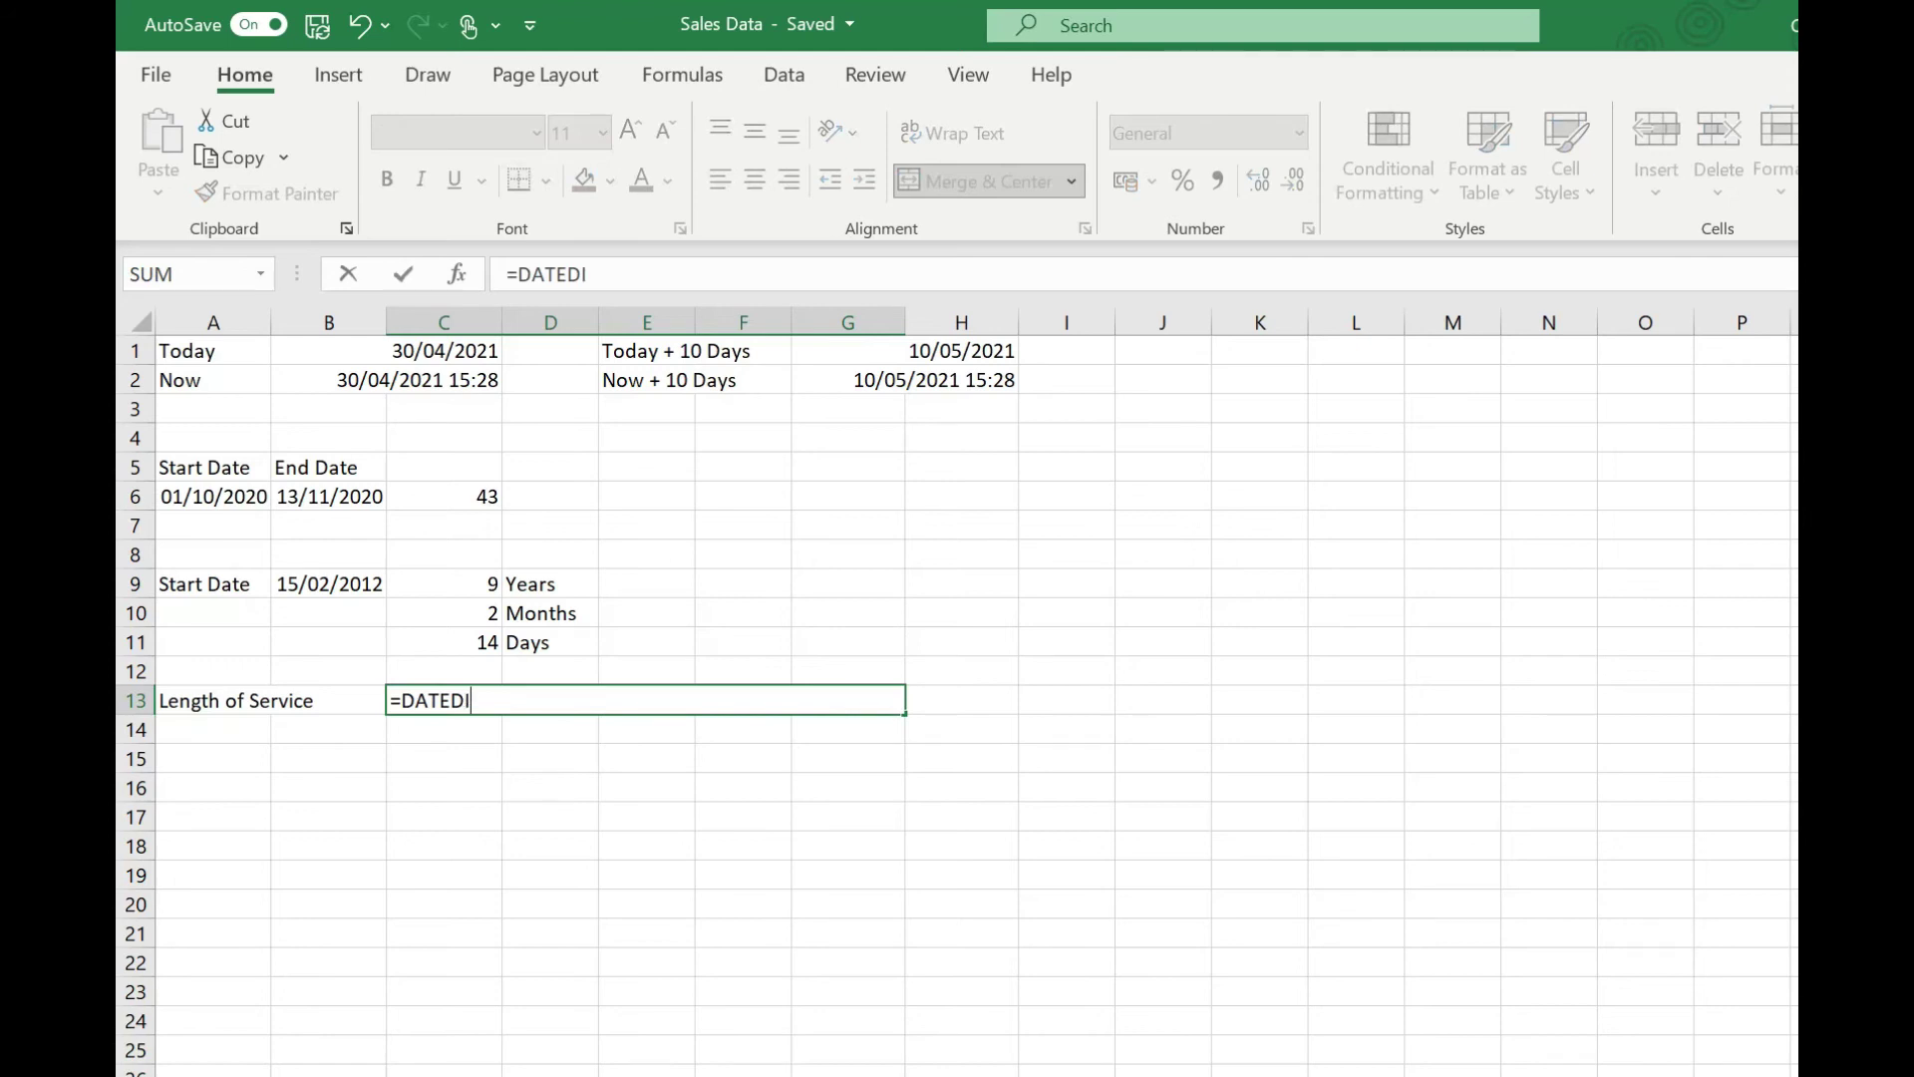
type("F(")
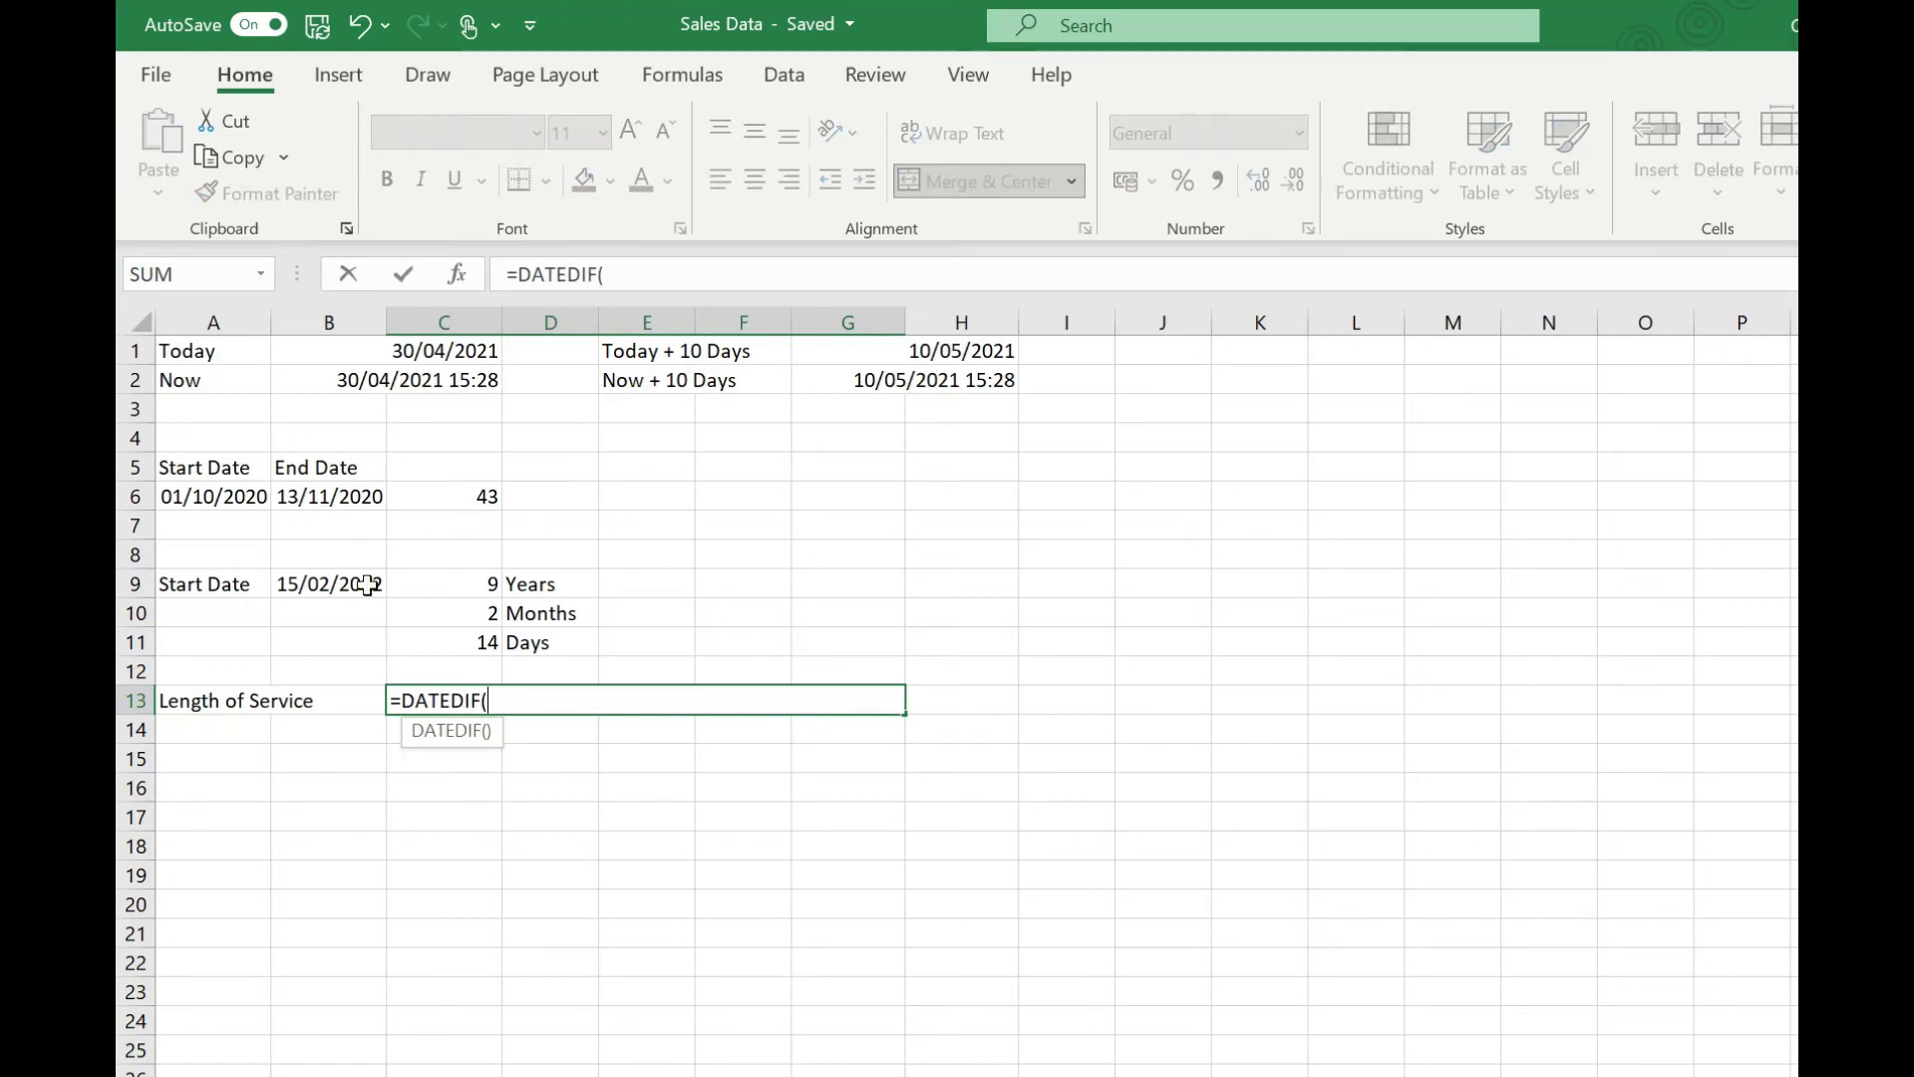
left_click(368, 584)
type(",TODAY()")
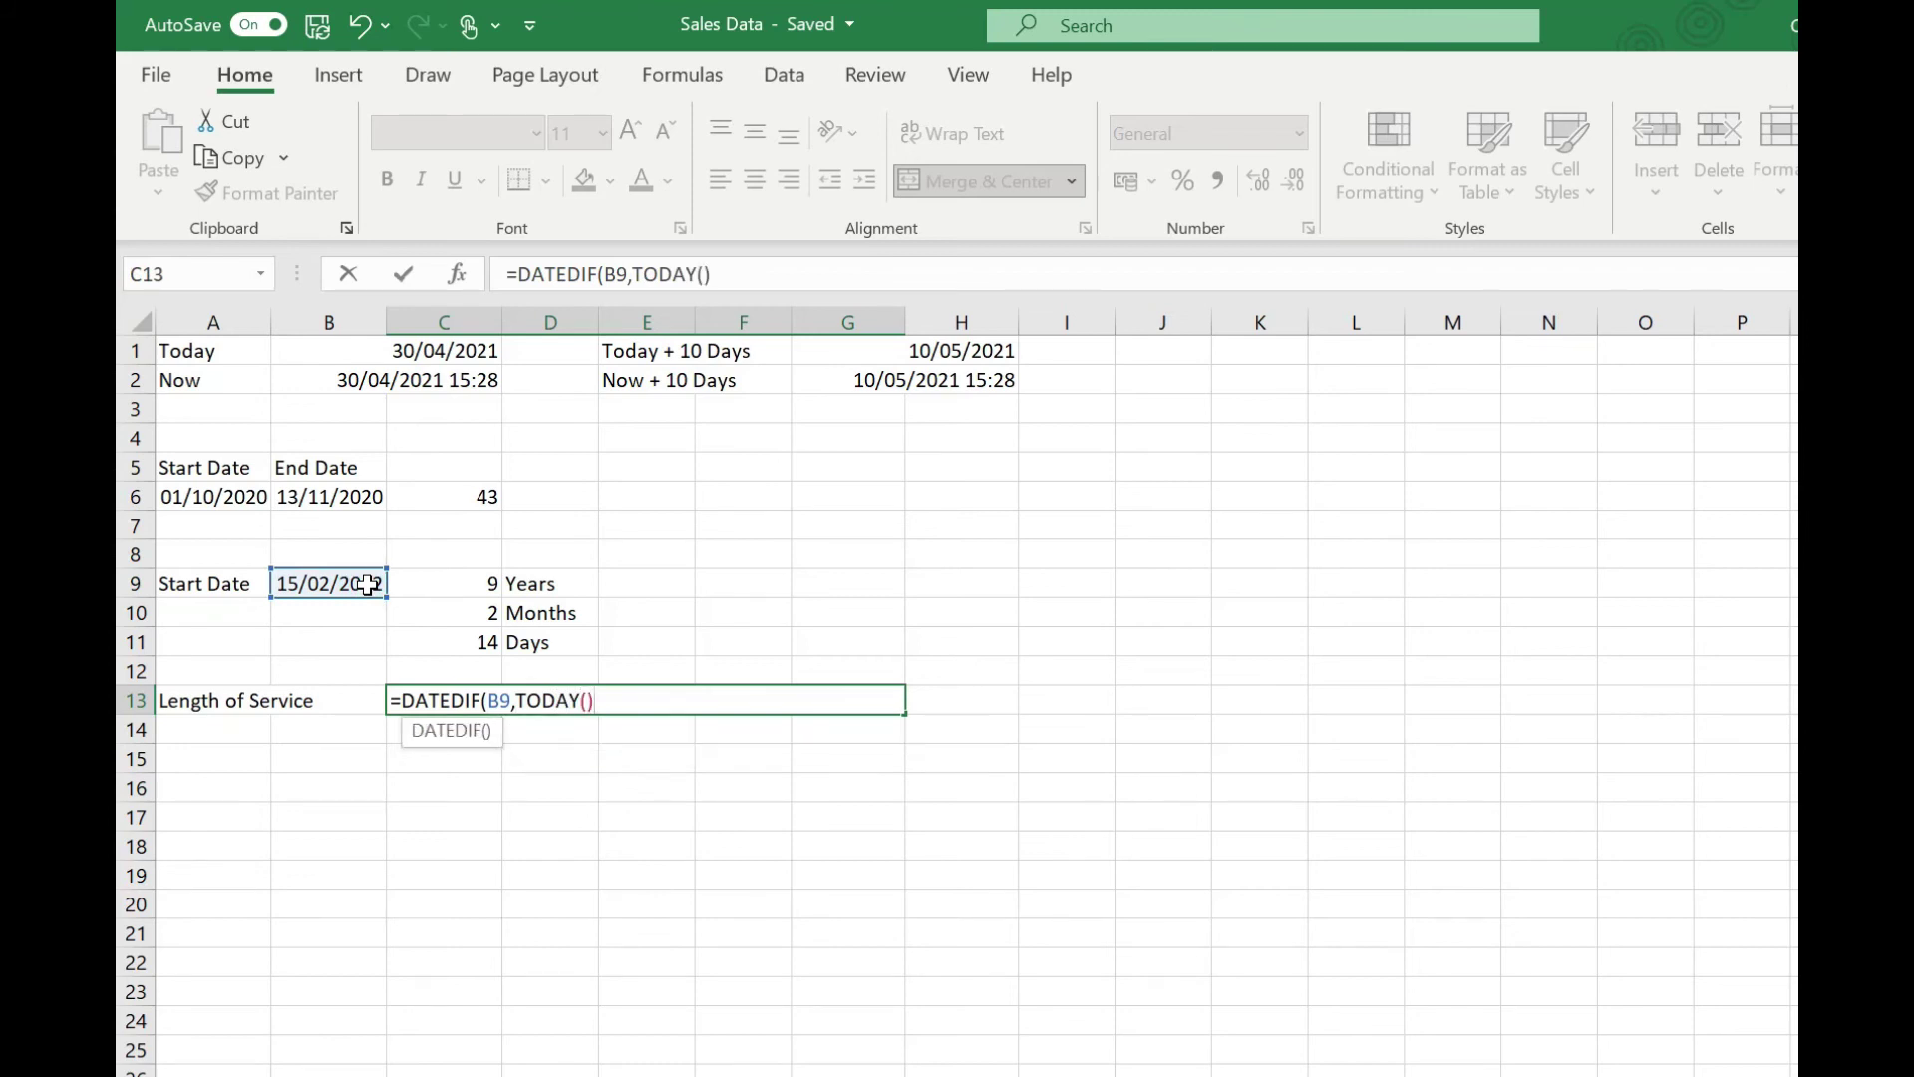
type(",\"y\")&")
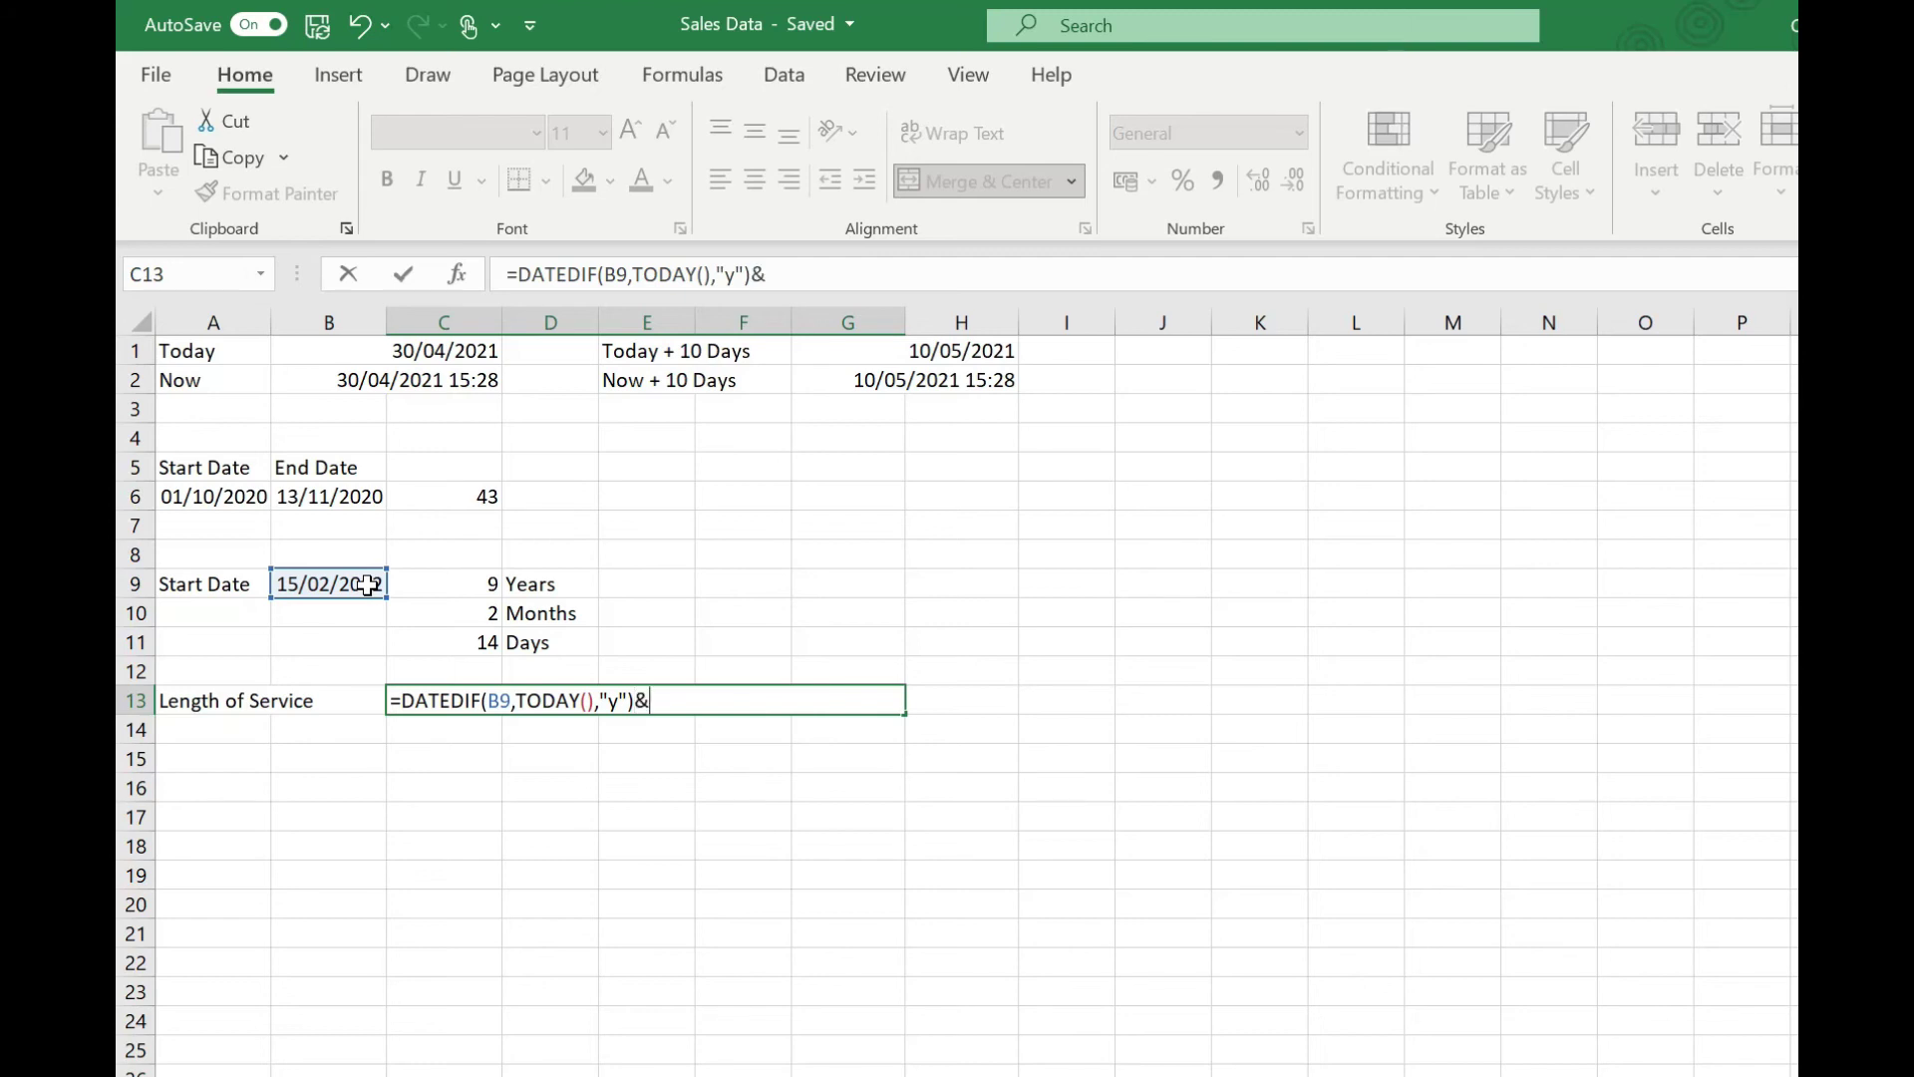
type("\" years, \"&DATEDIF")
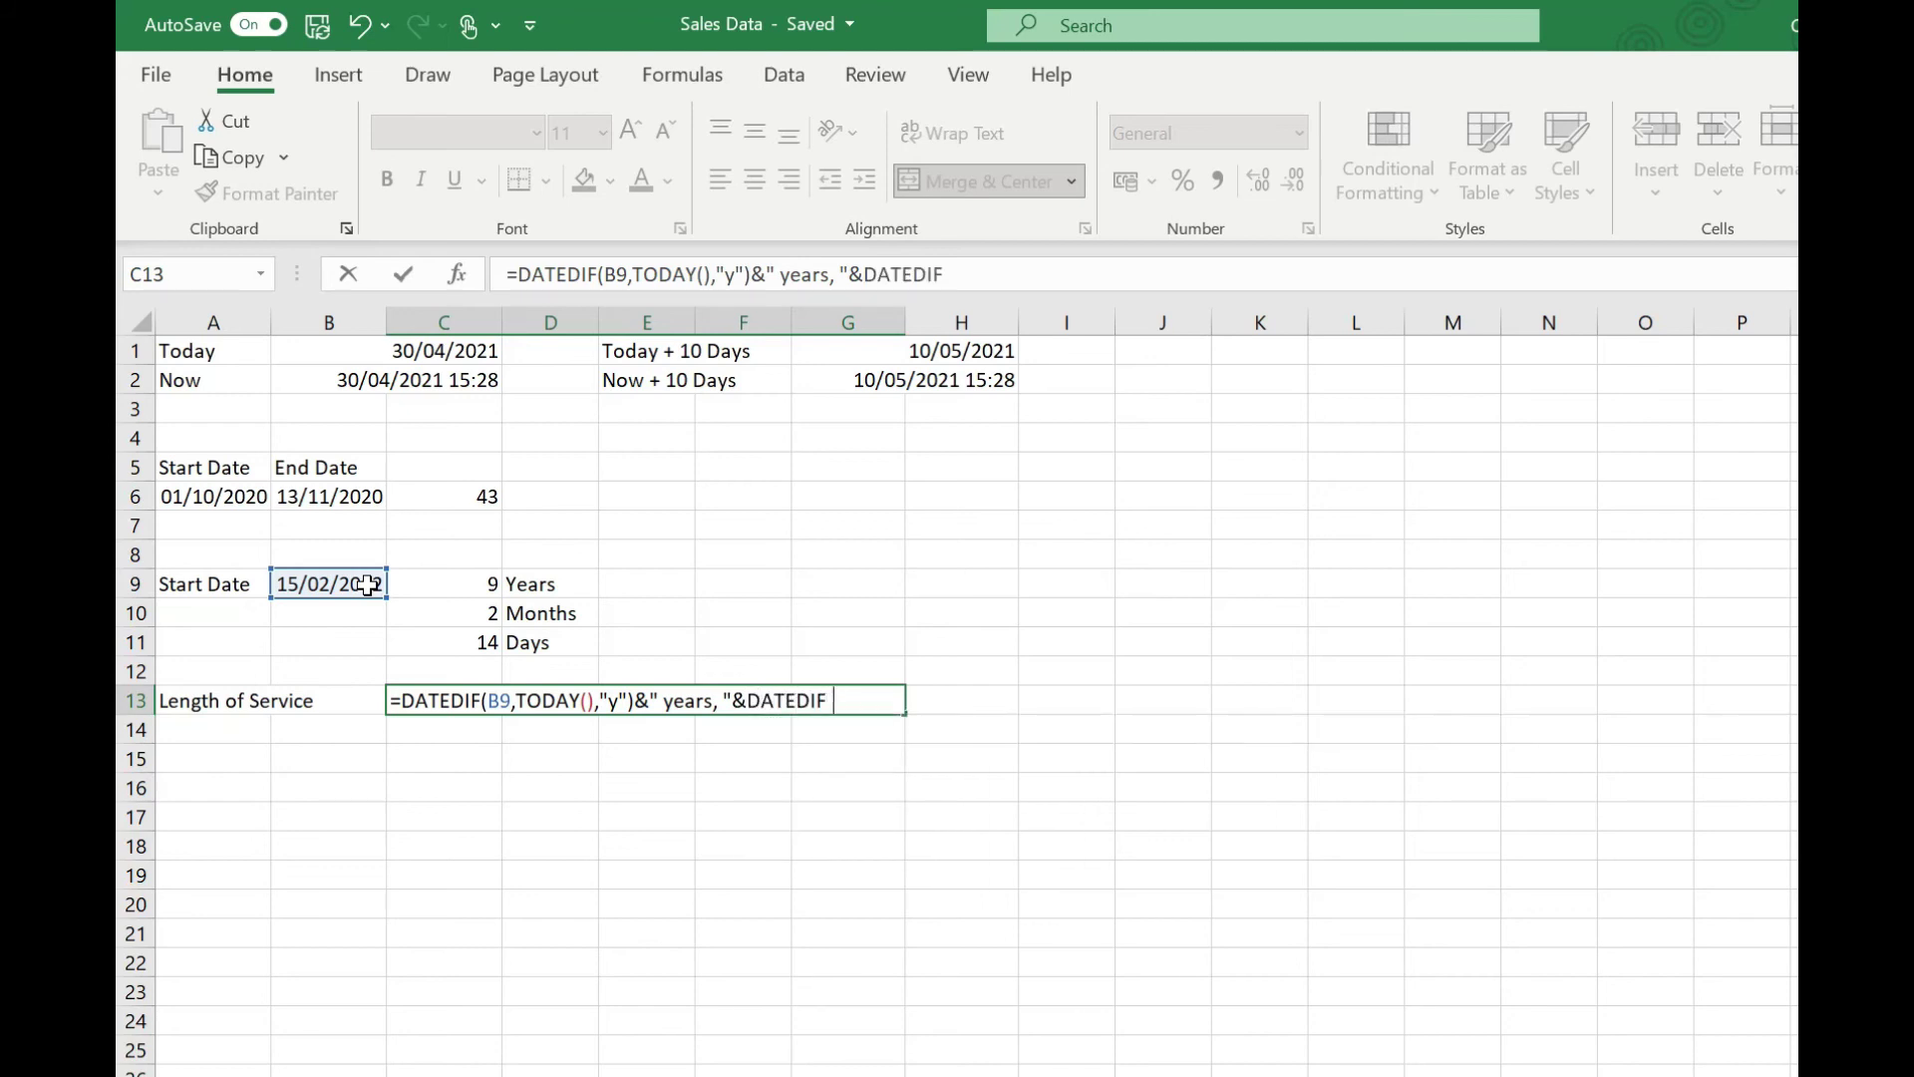
type("(")
left_click(303, 583)
type(",")
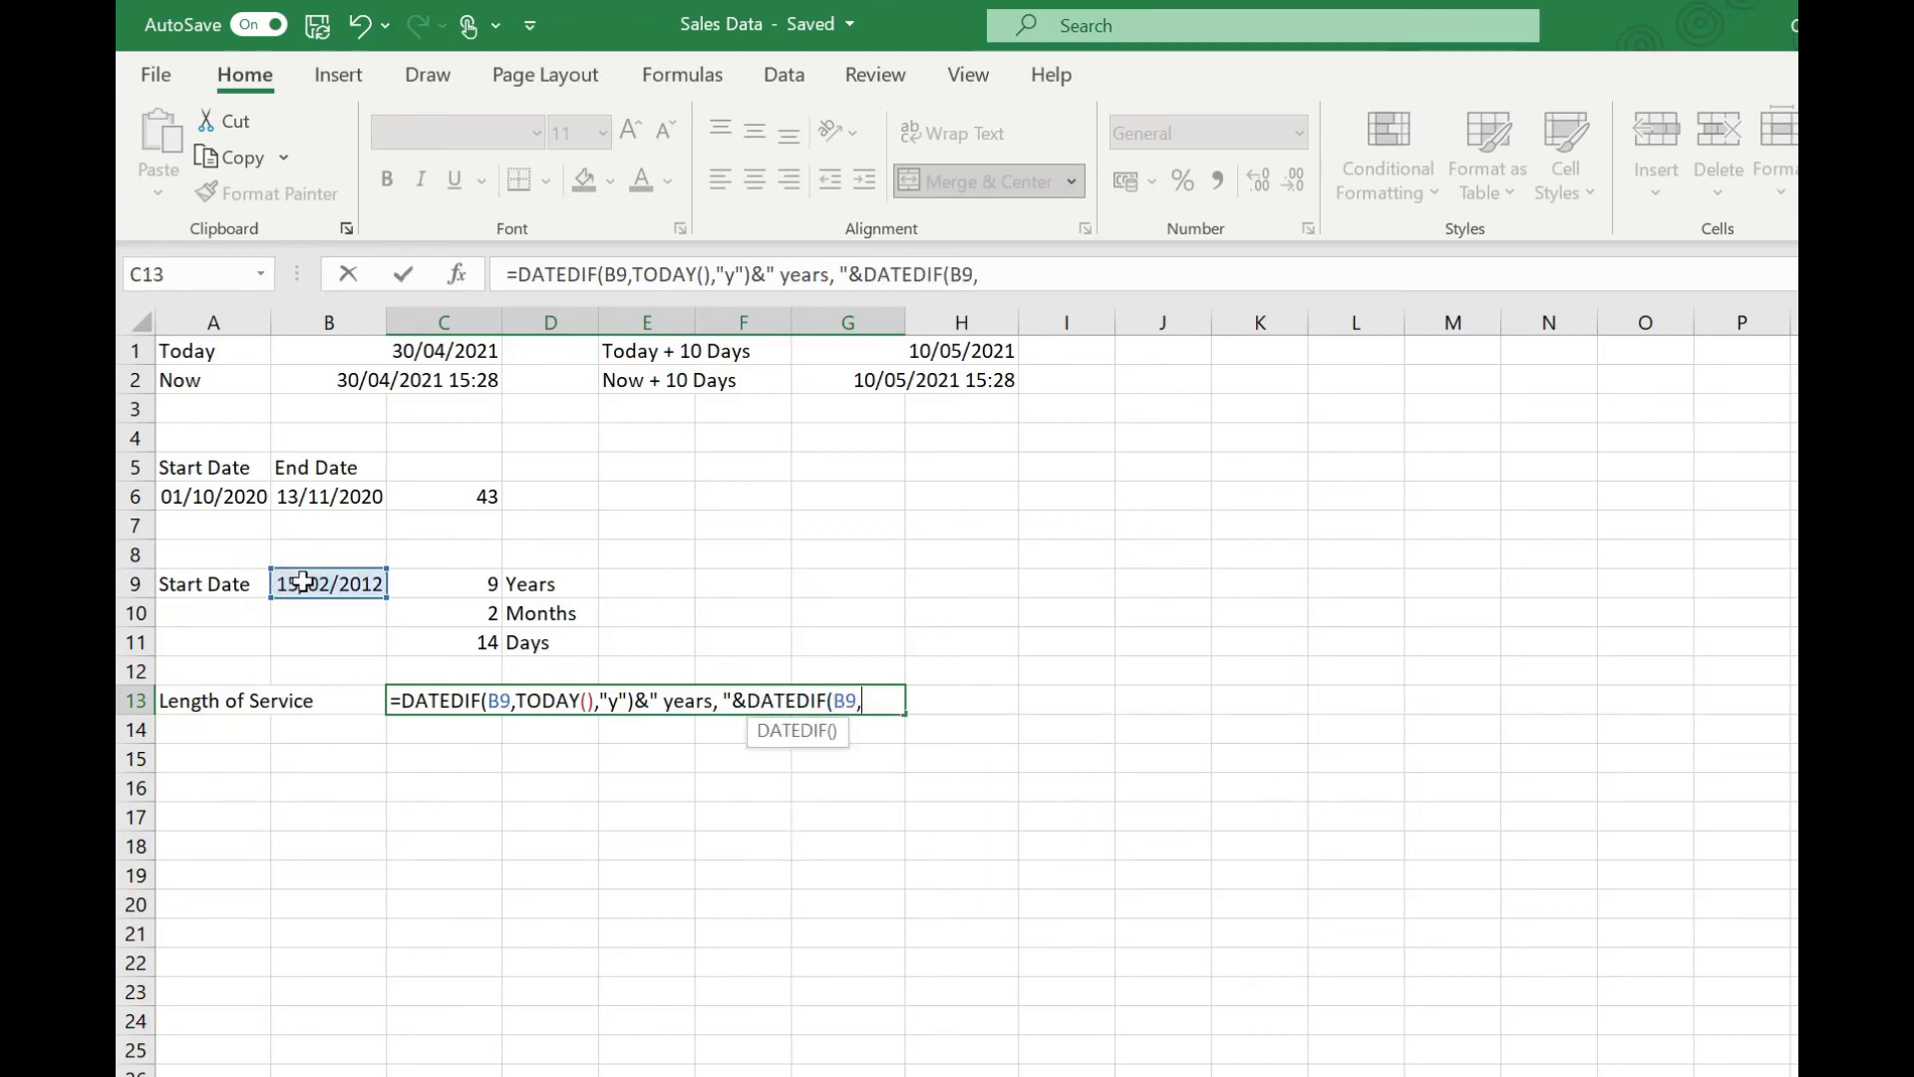
type("TODAY()")
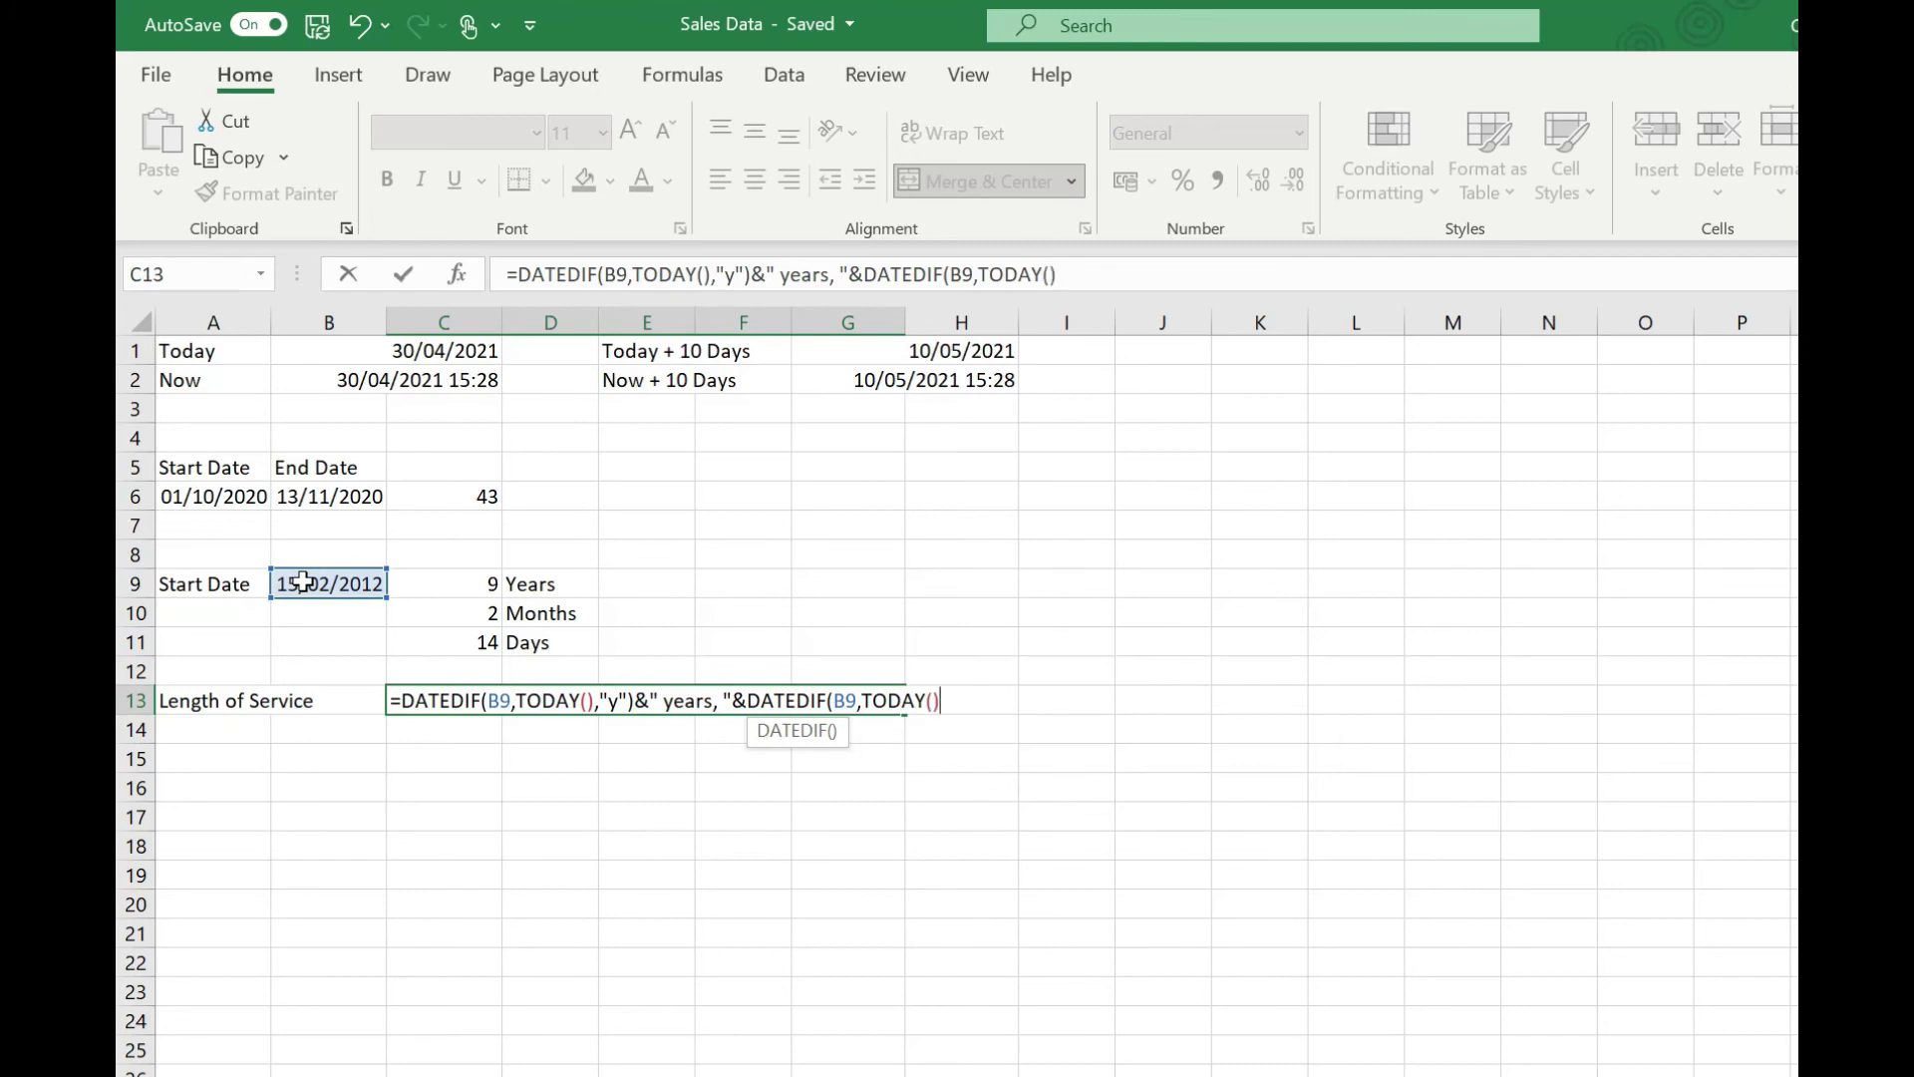
type(",\"ym\")&\"")
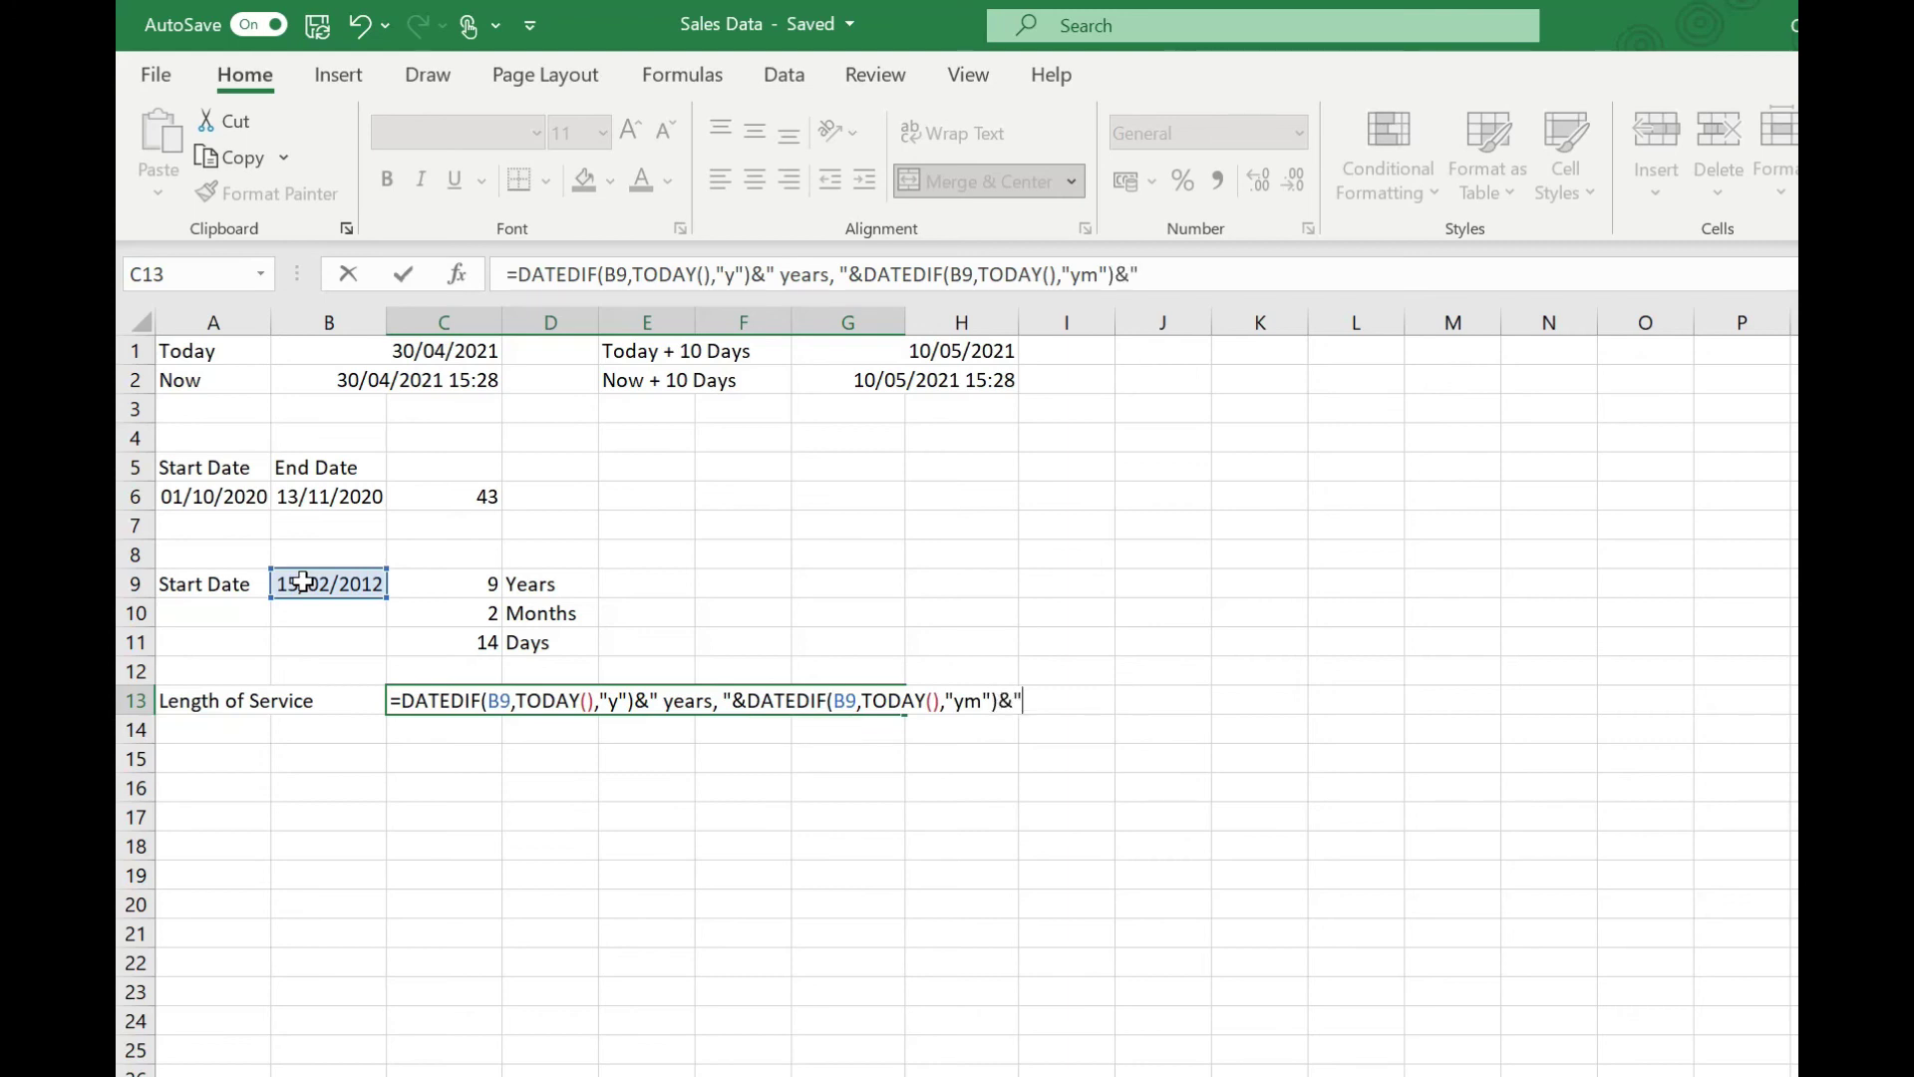
type(" months and")
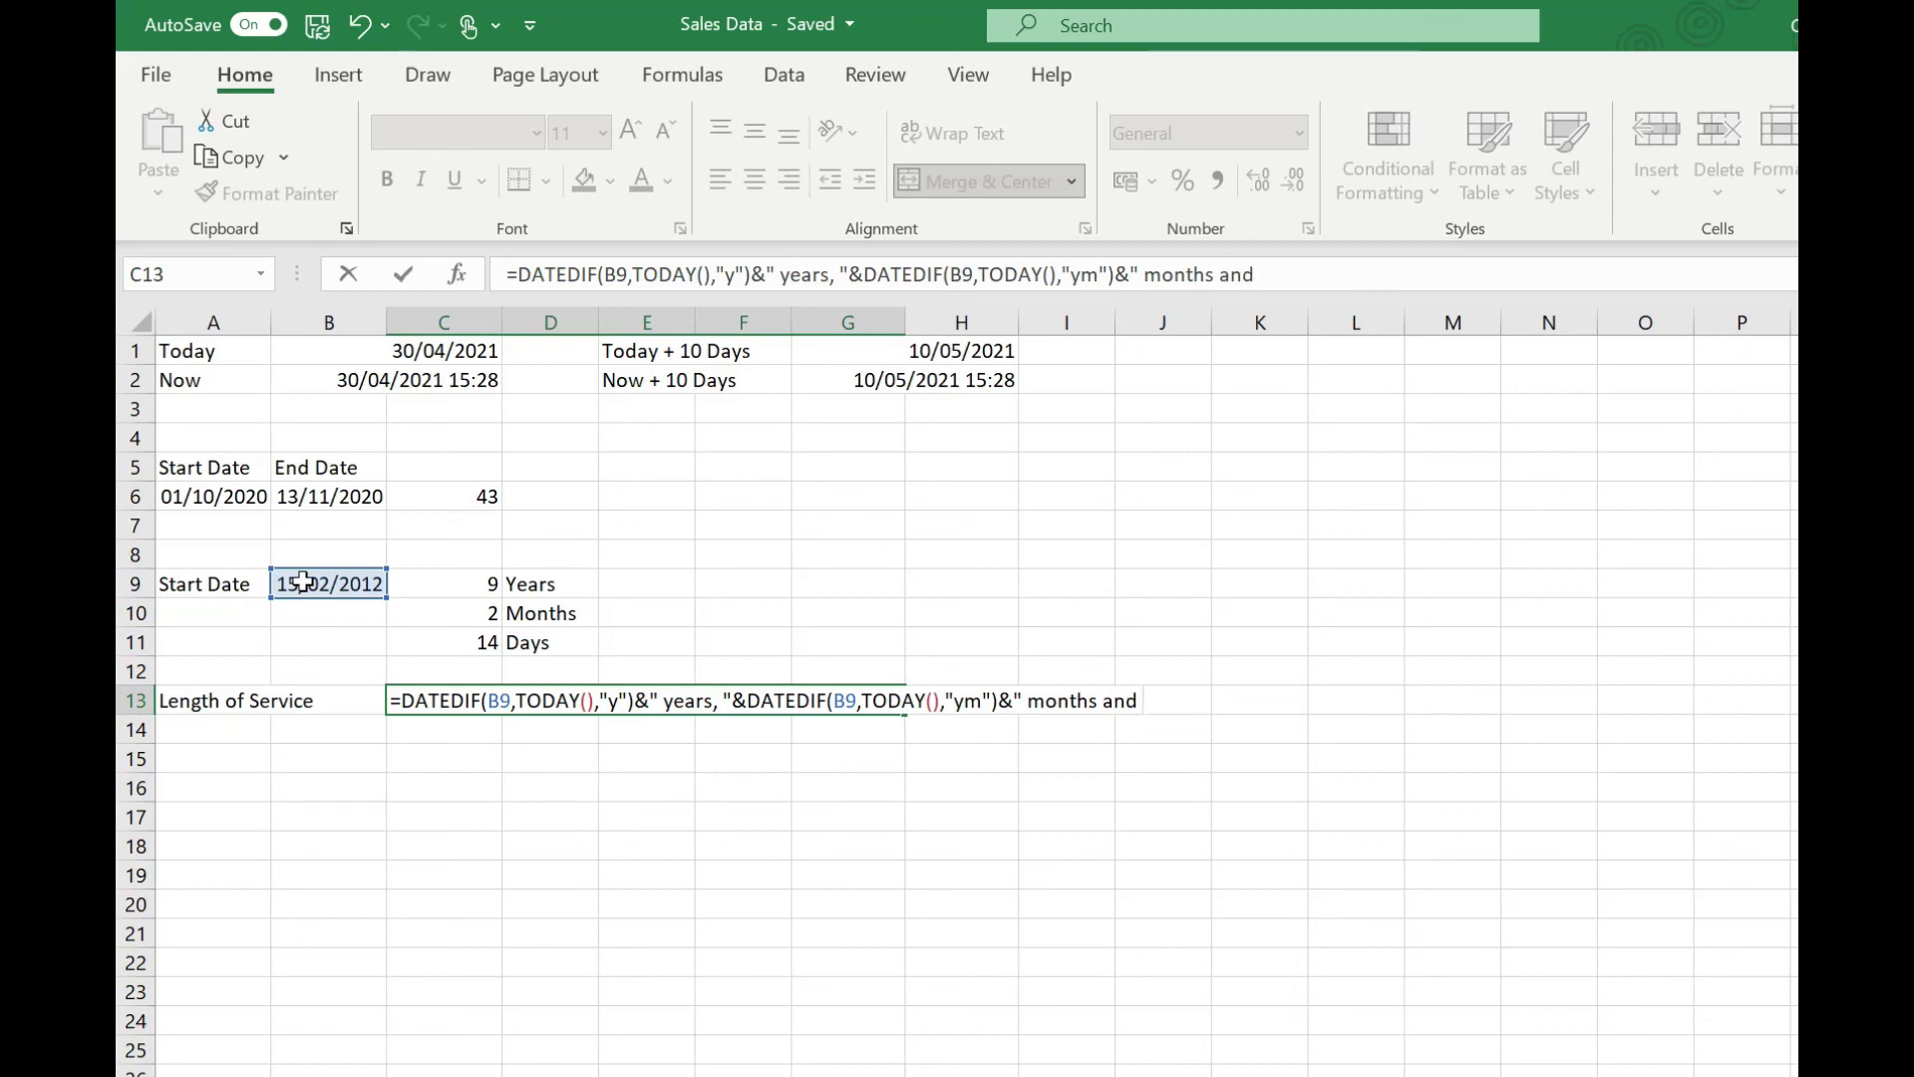
type(" \"&(")
- Add the days part B9-DATE(YEAR(B9),MONTH(B9),1)&" days." to the C13 formula
left_click(303, 581)
type("-DAT")
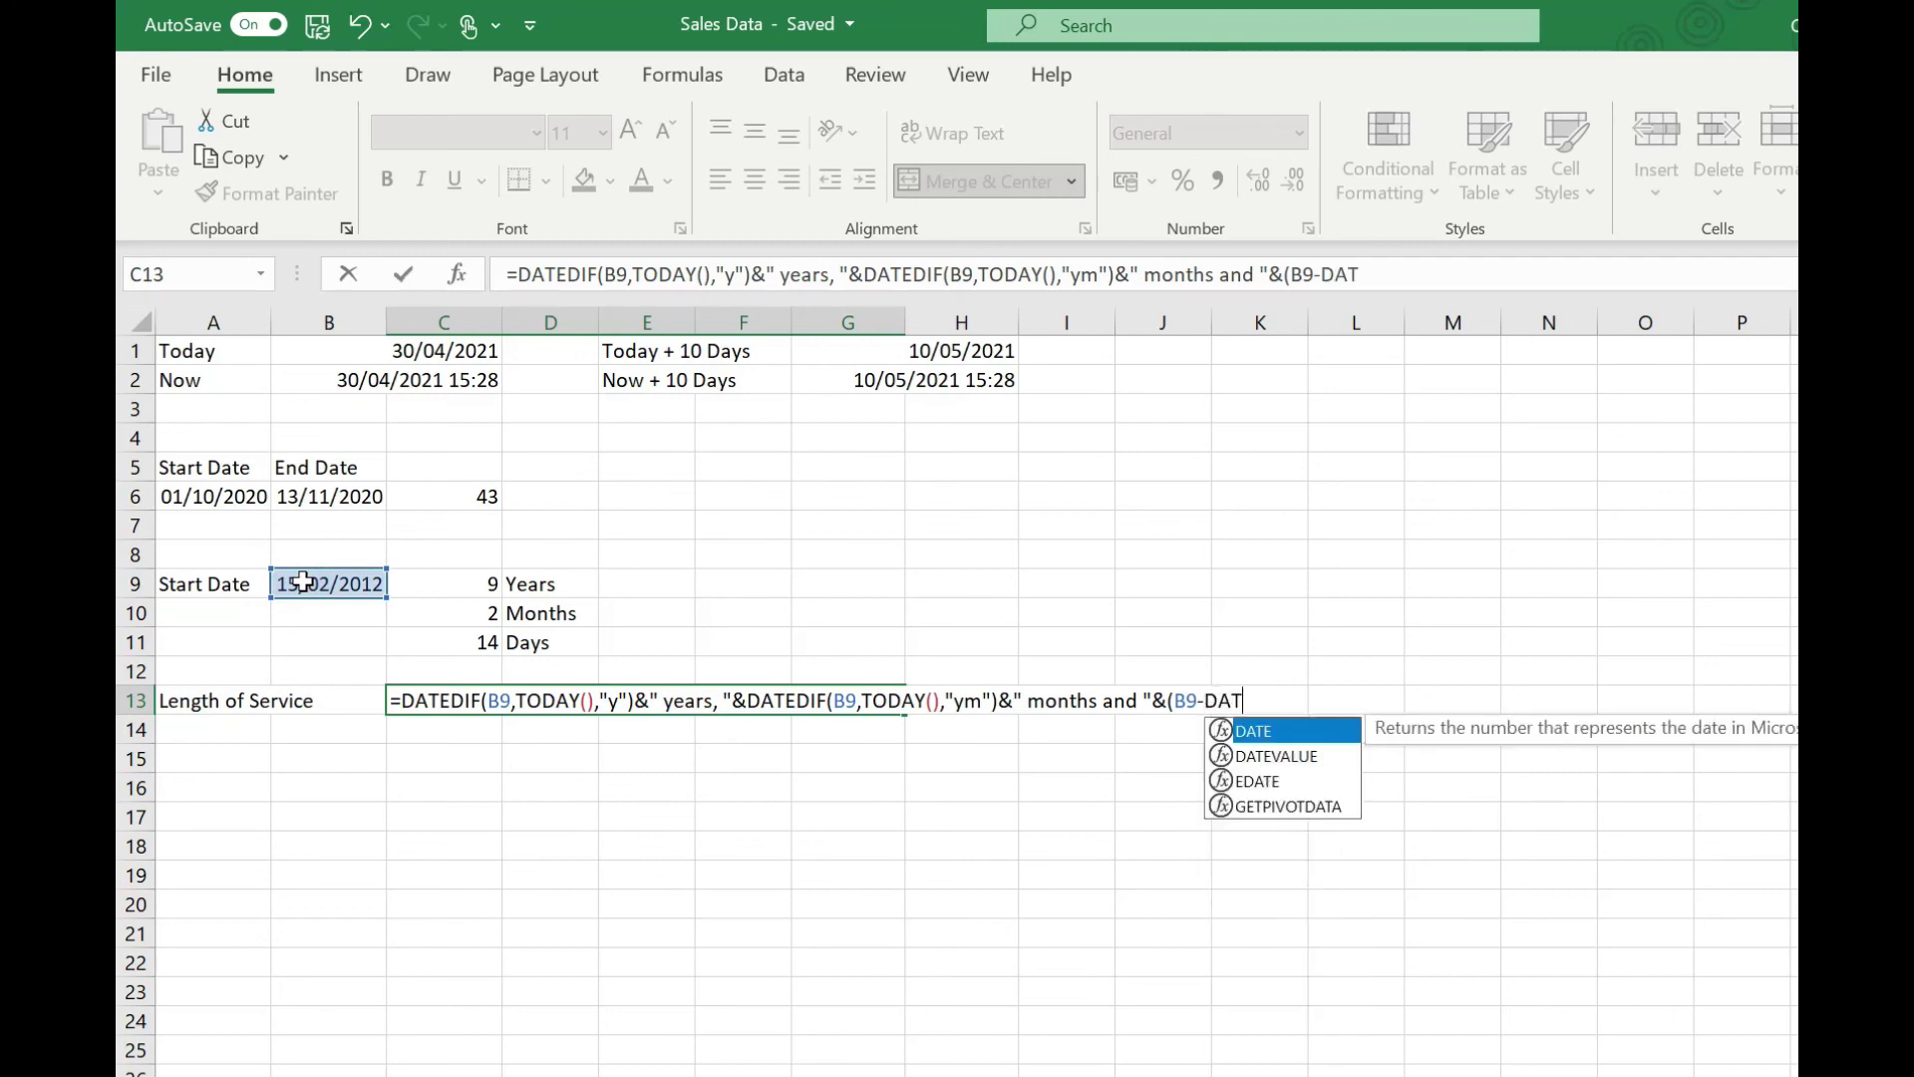
type("E(YEAR")
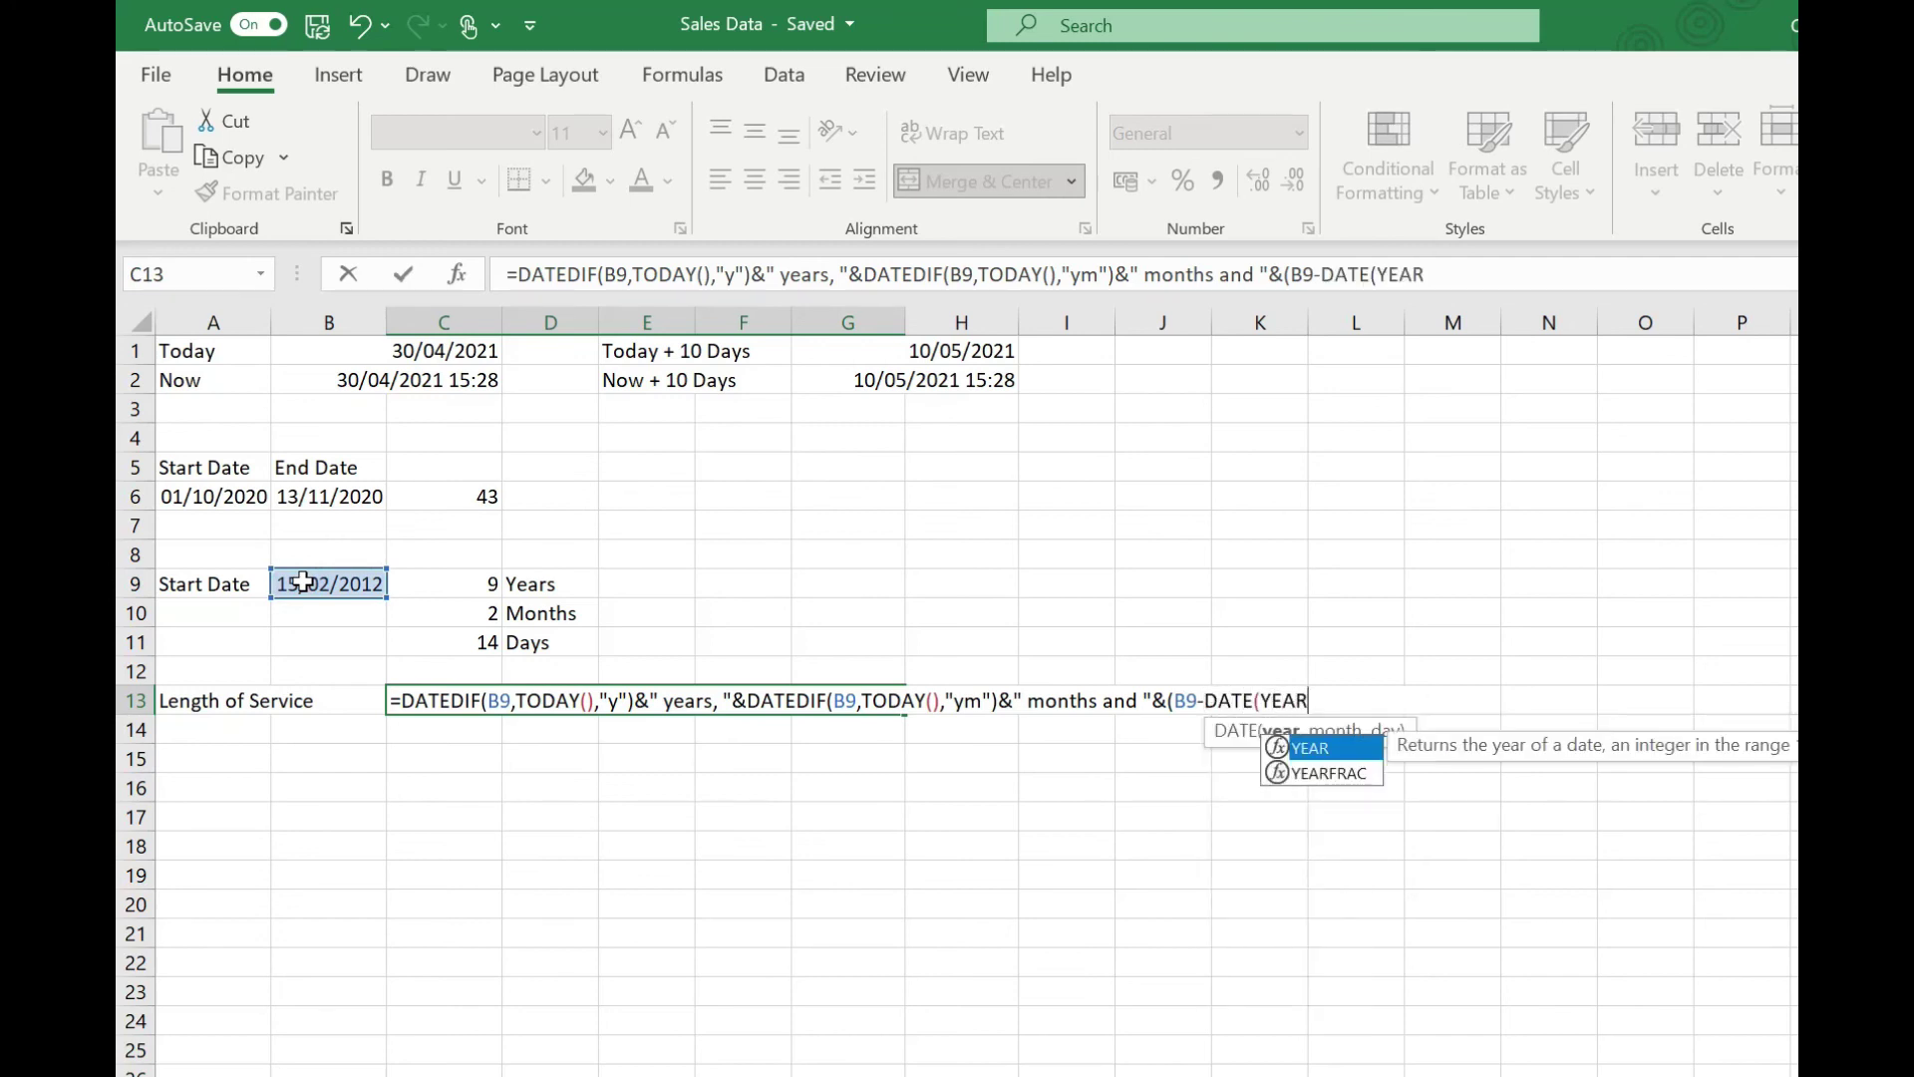
type("(")
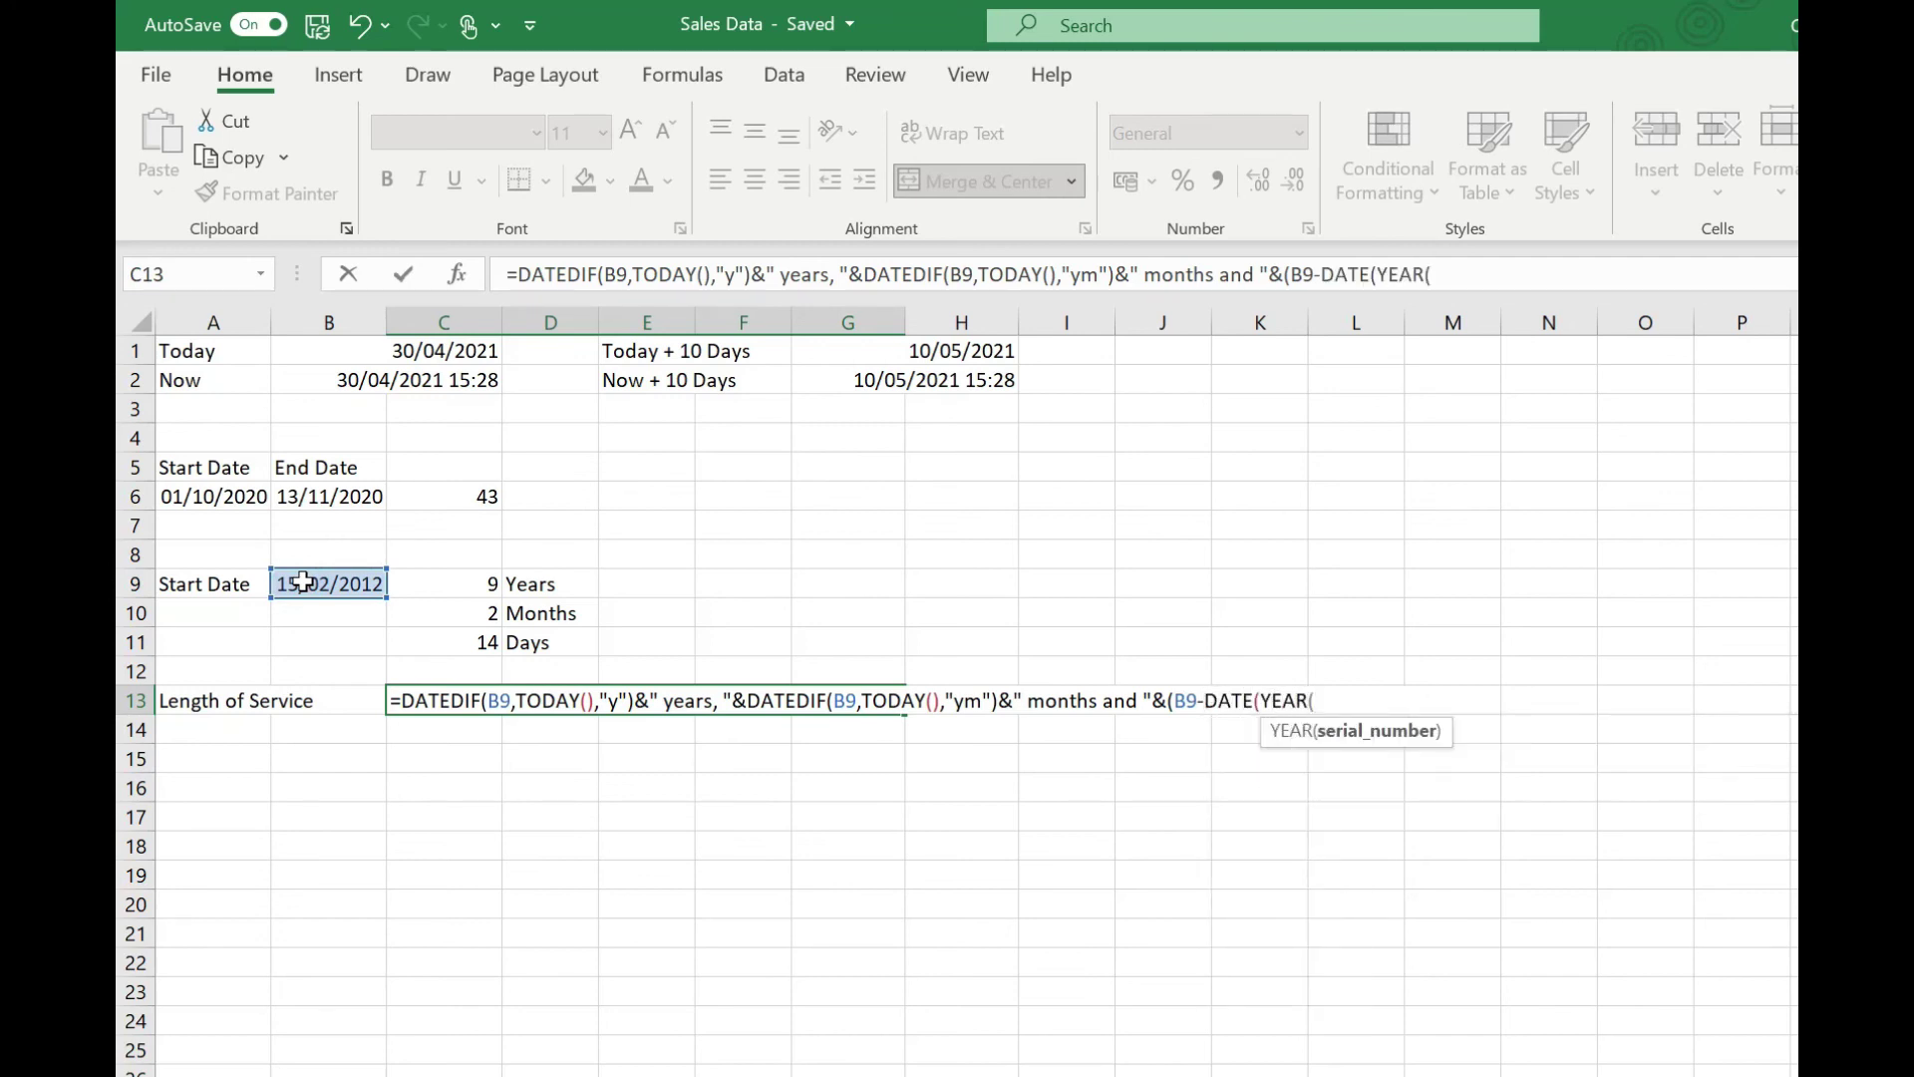
left_click(303, 581)
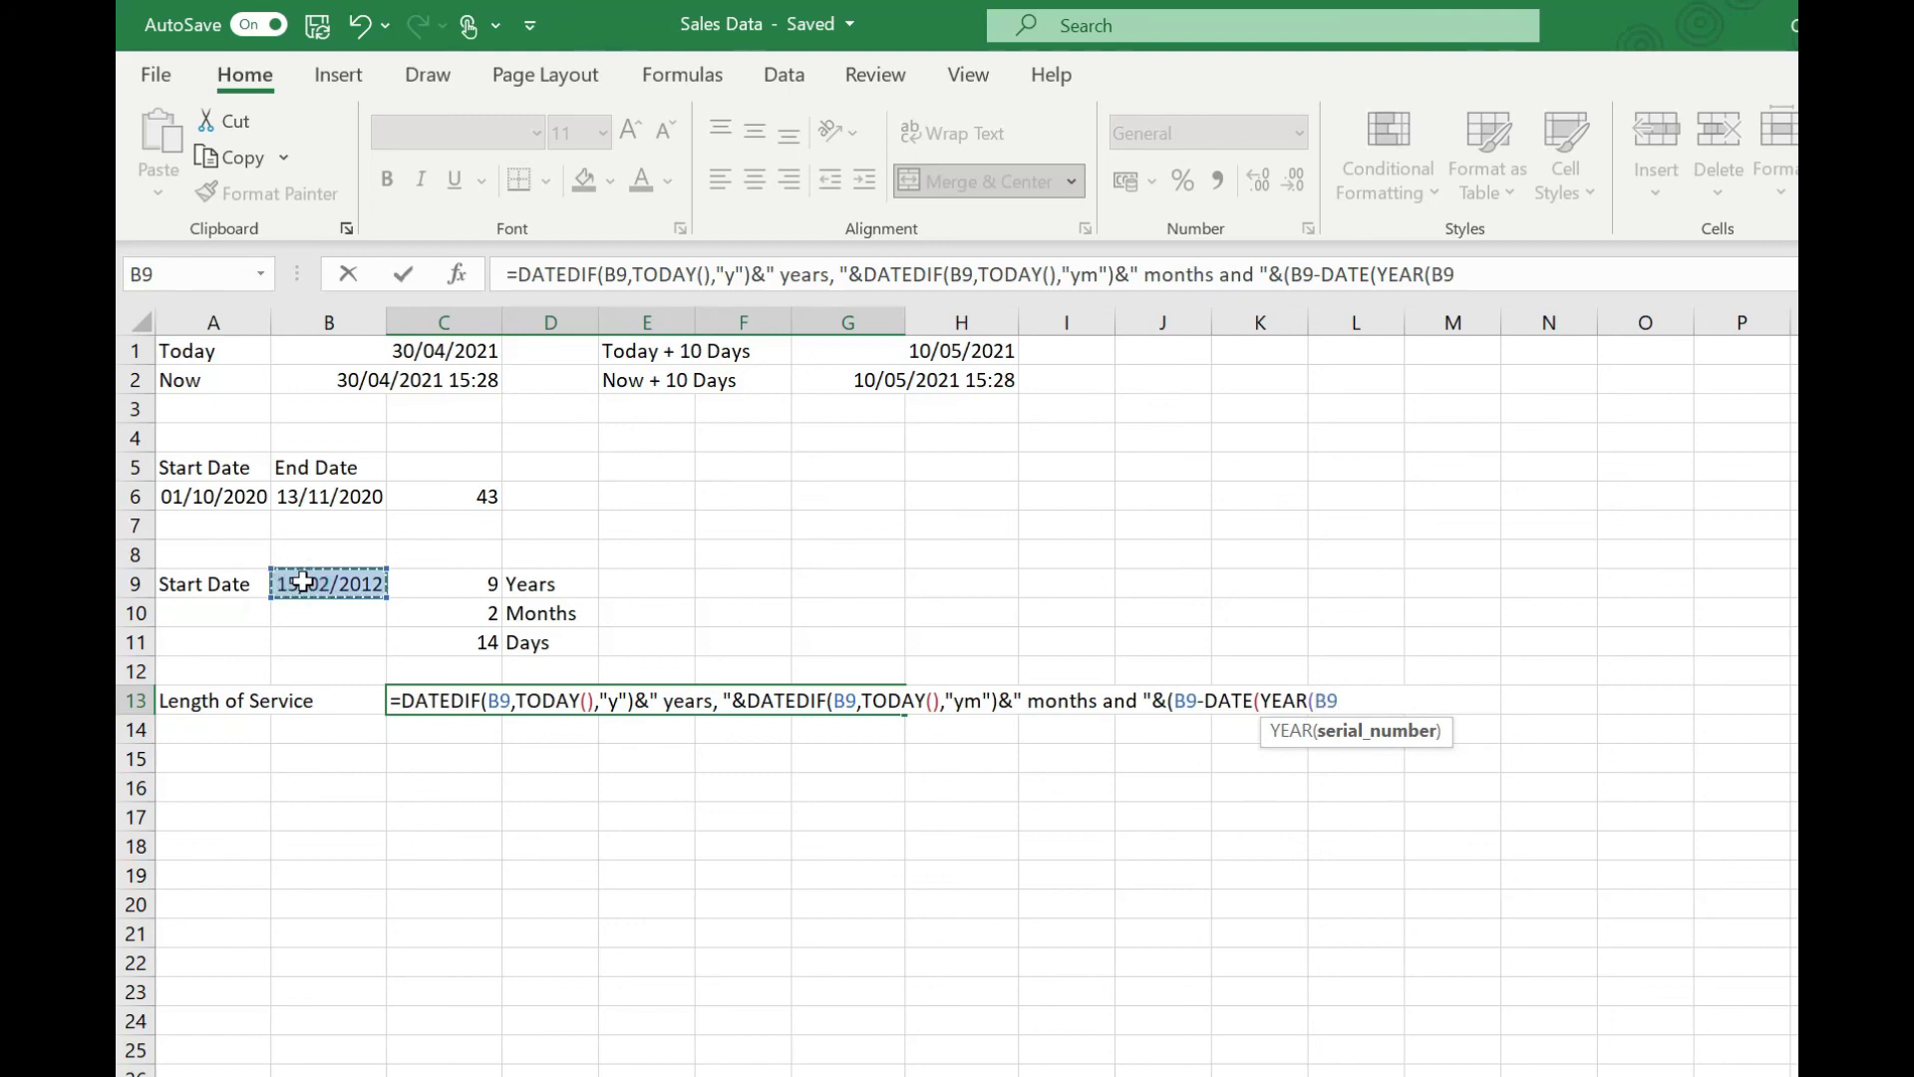
type("),MO")
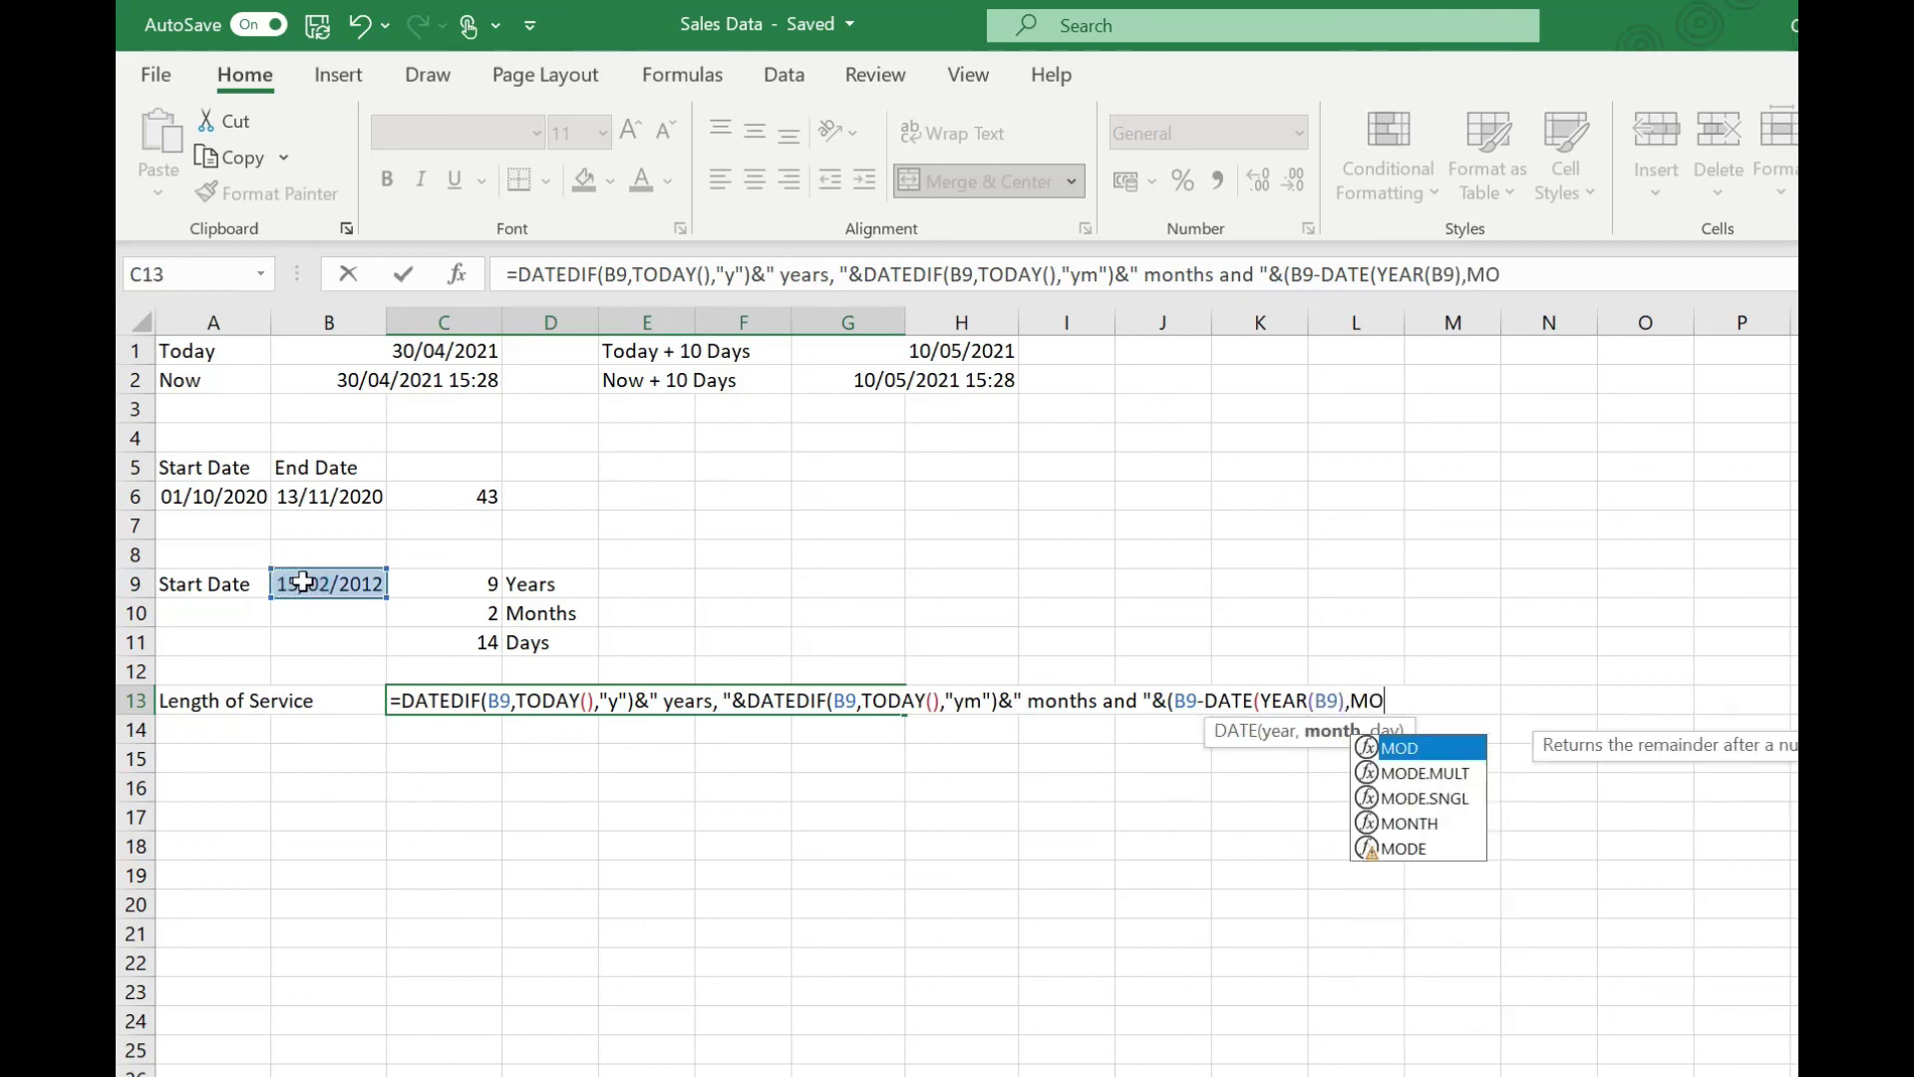
type("NTH(")
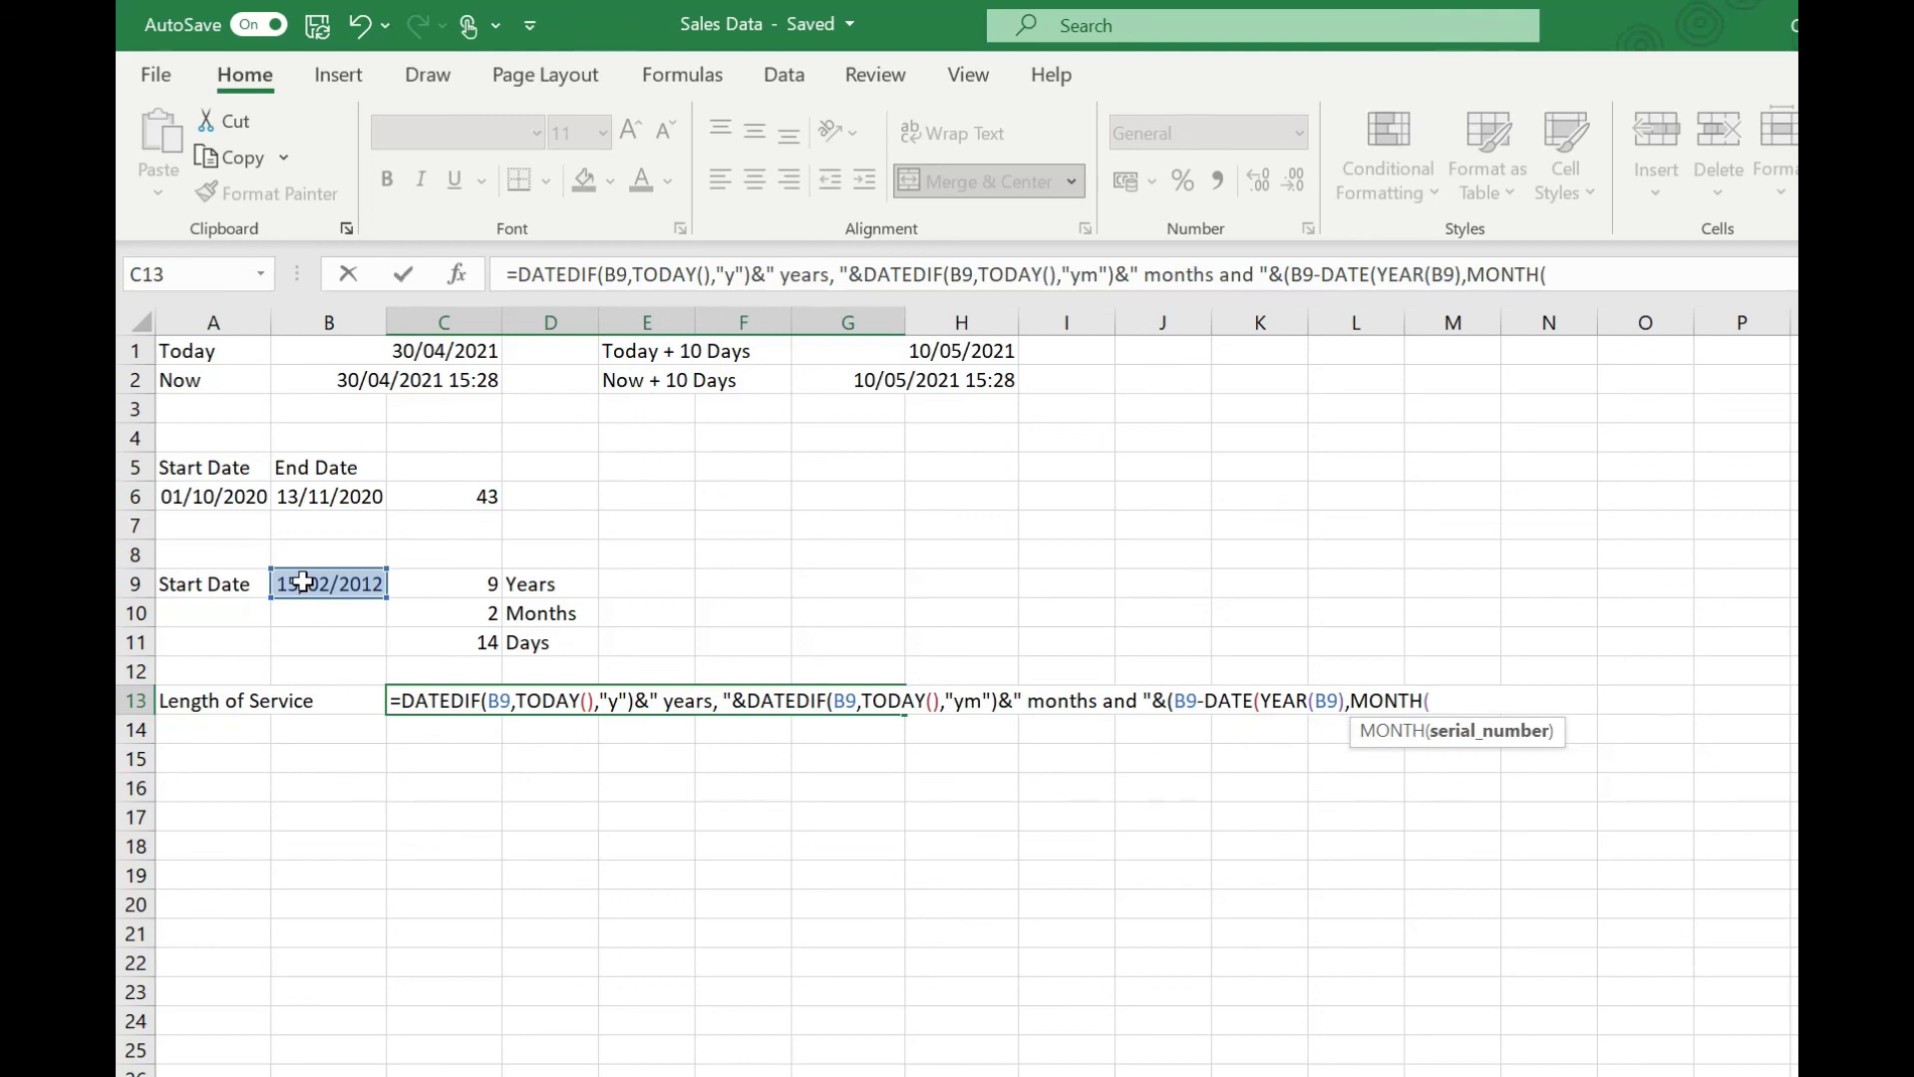
left_click(303, 581)
type(")")
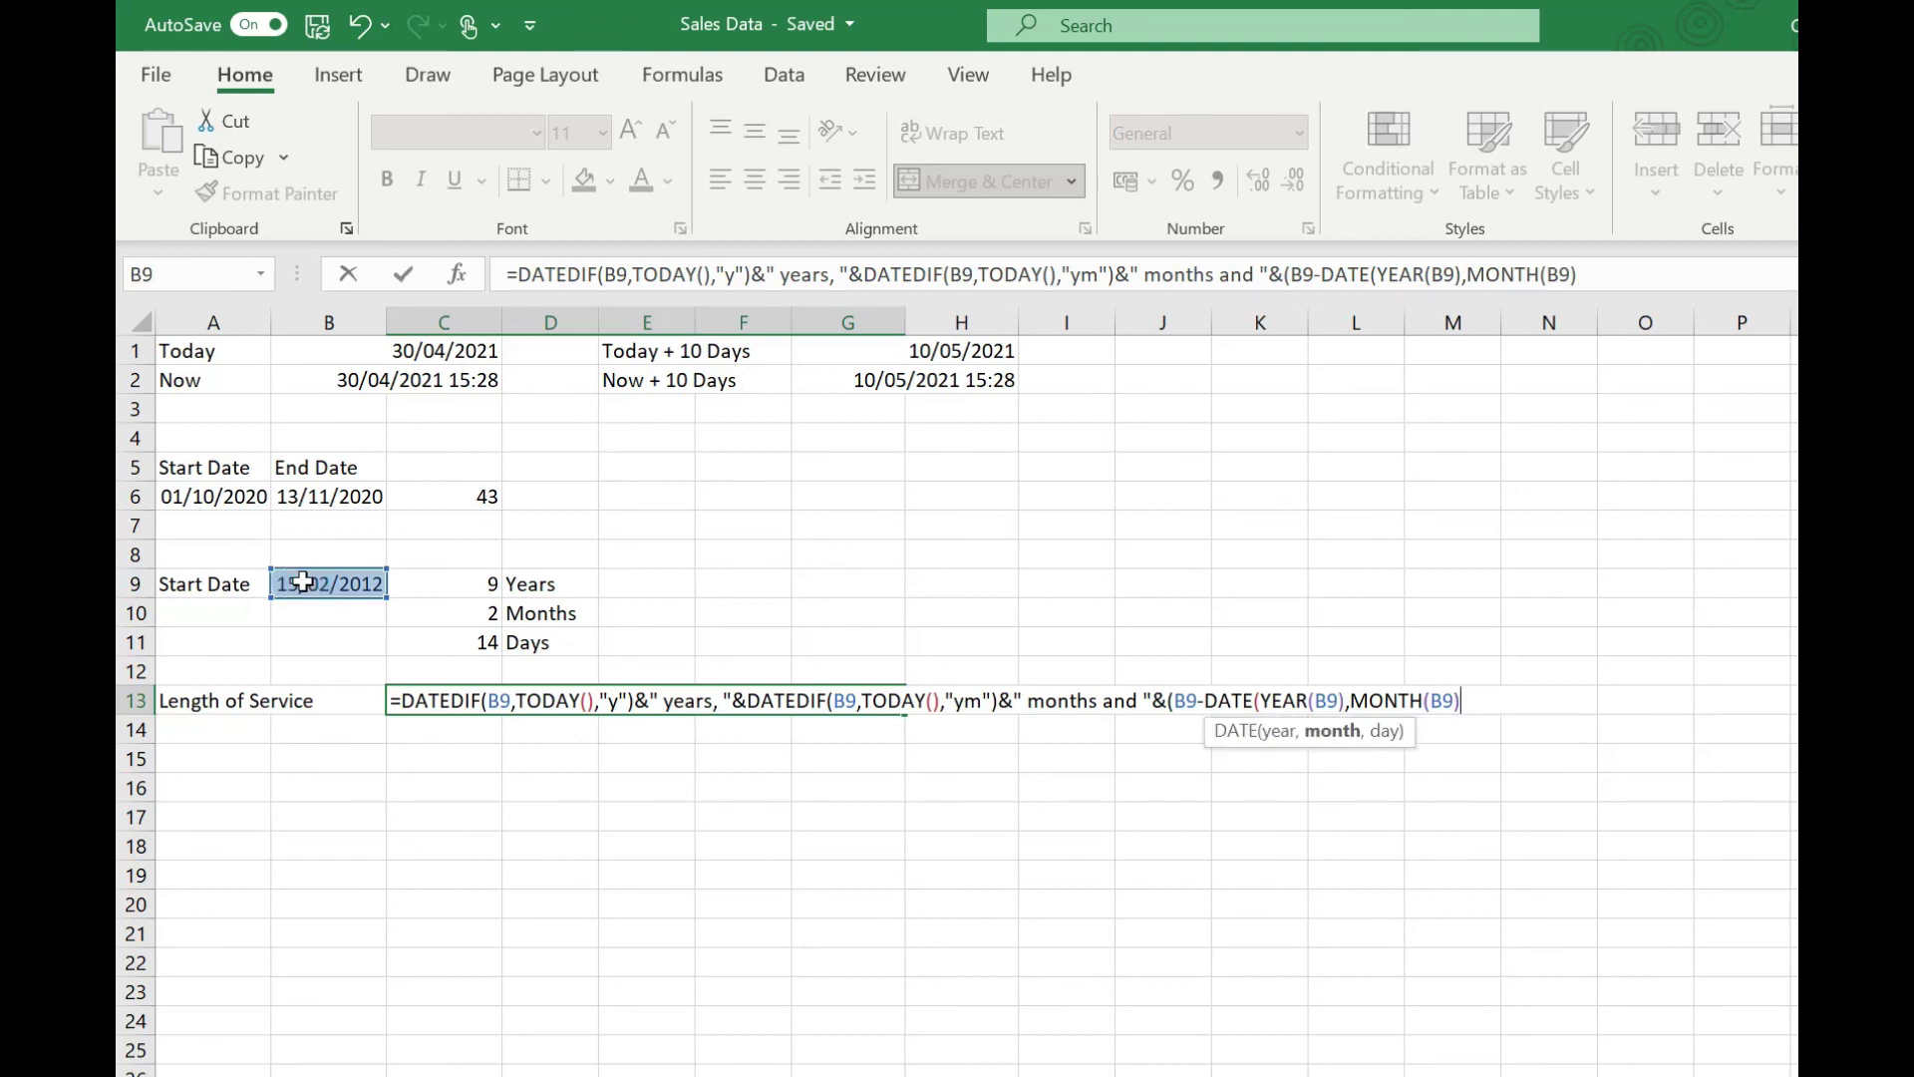
type(",1")
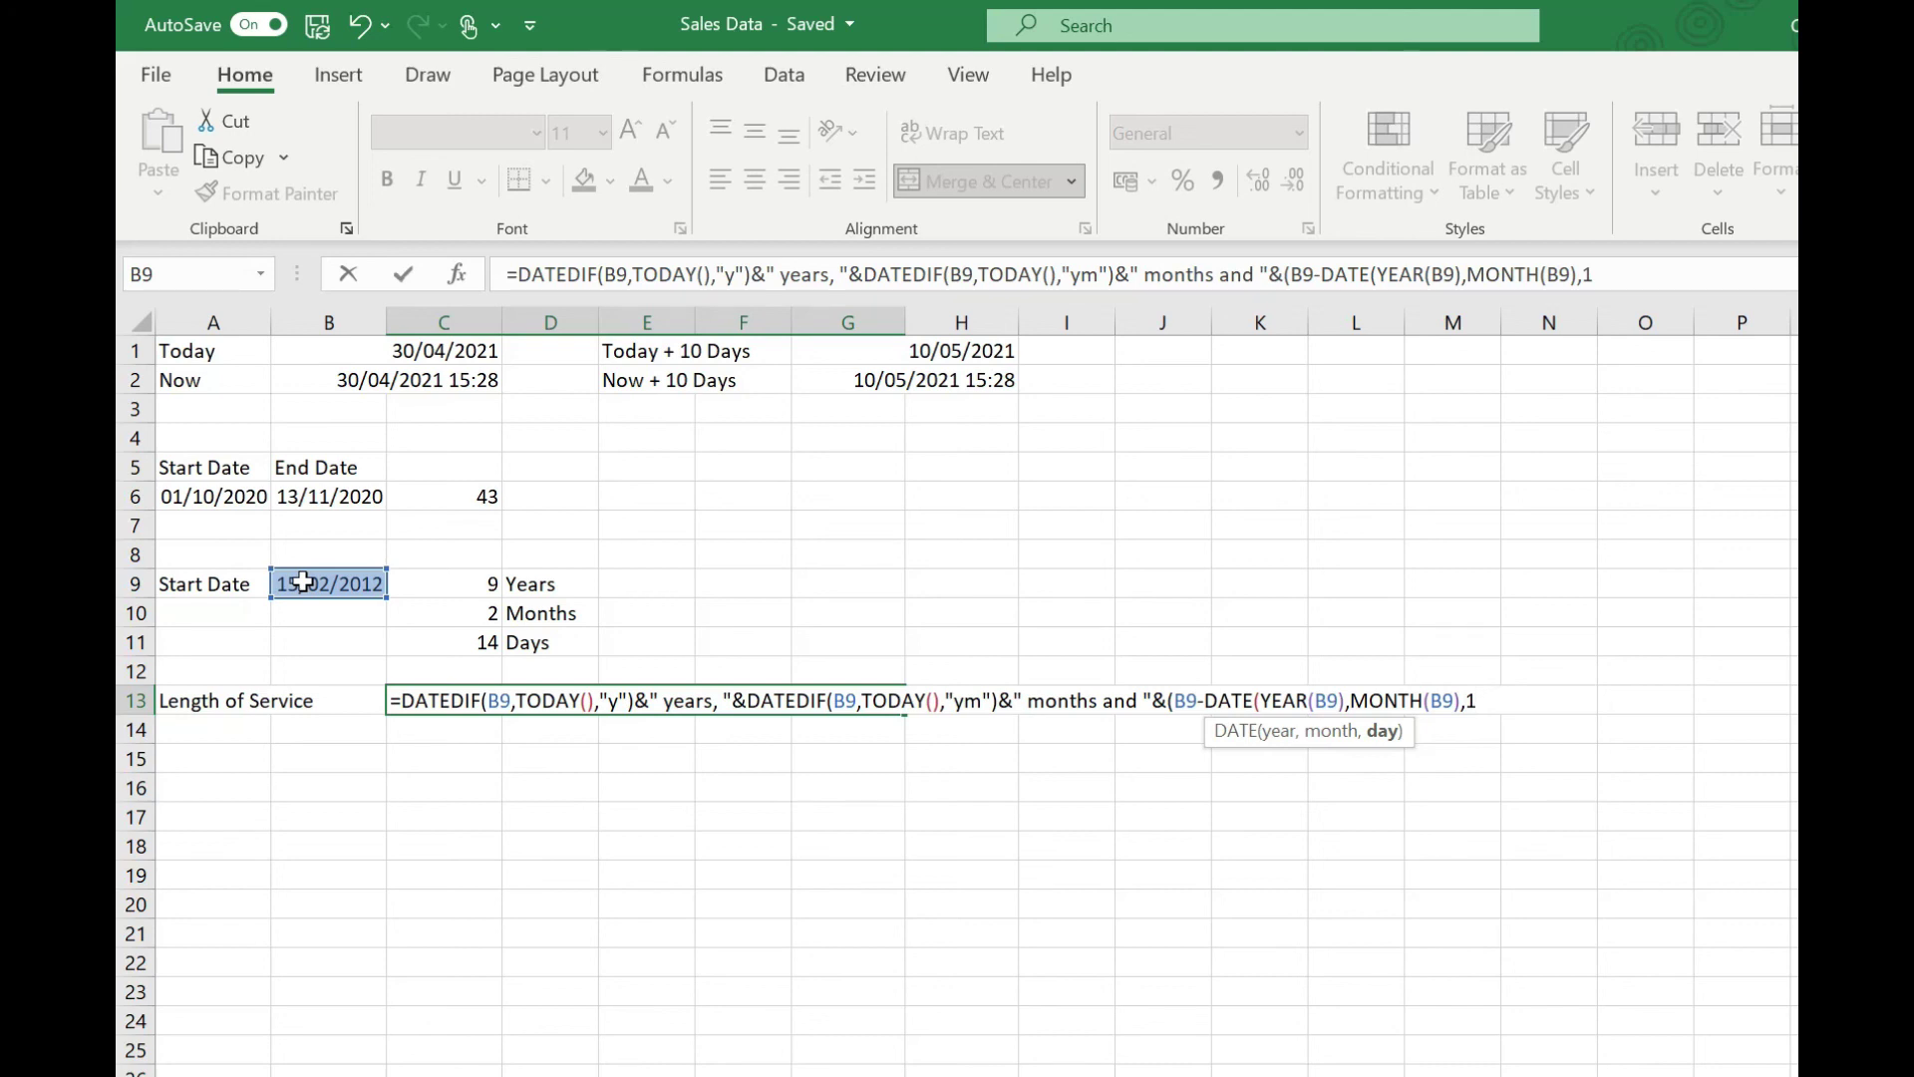
type(")&")
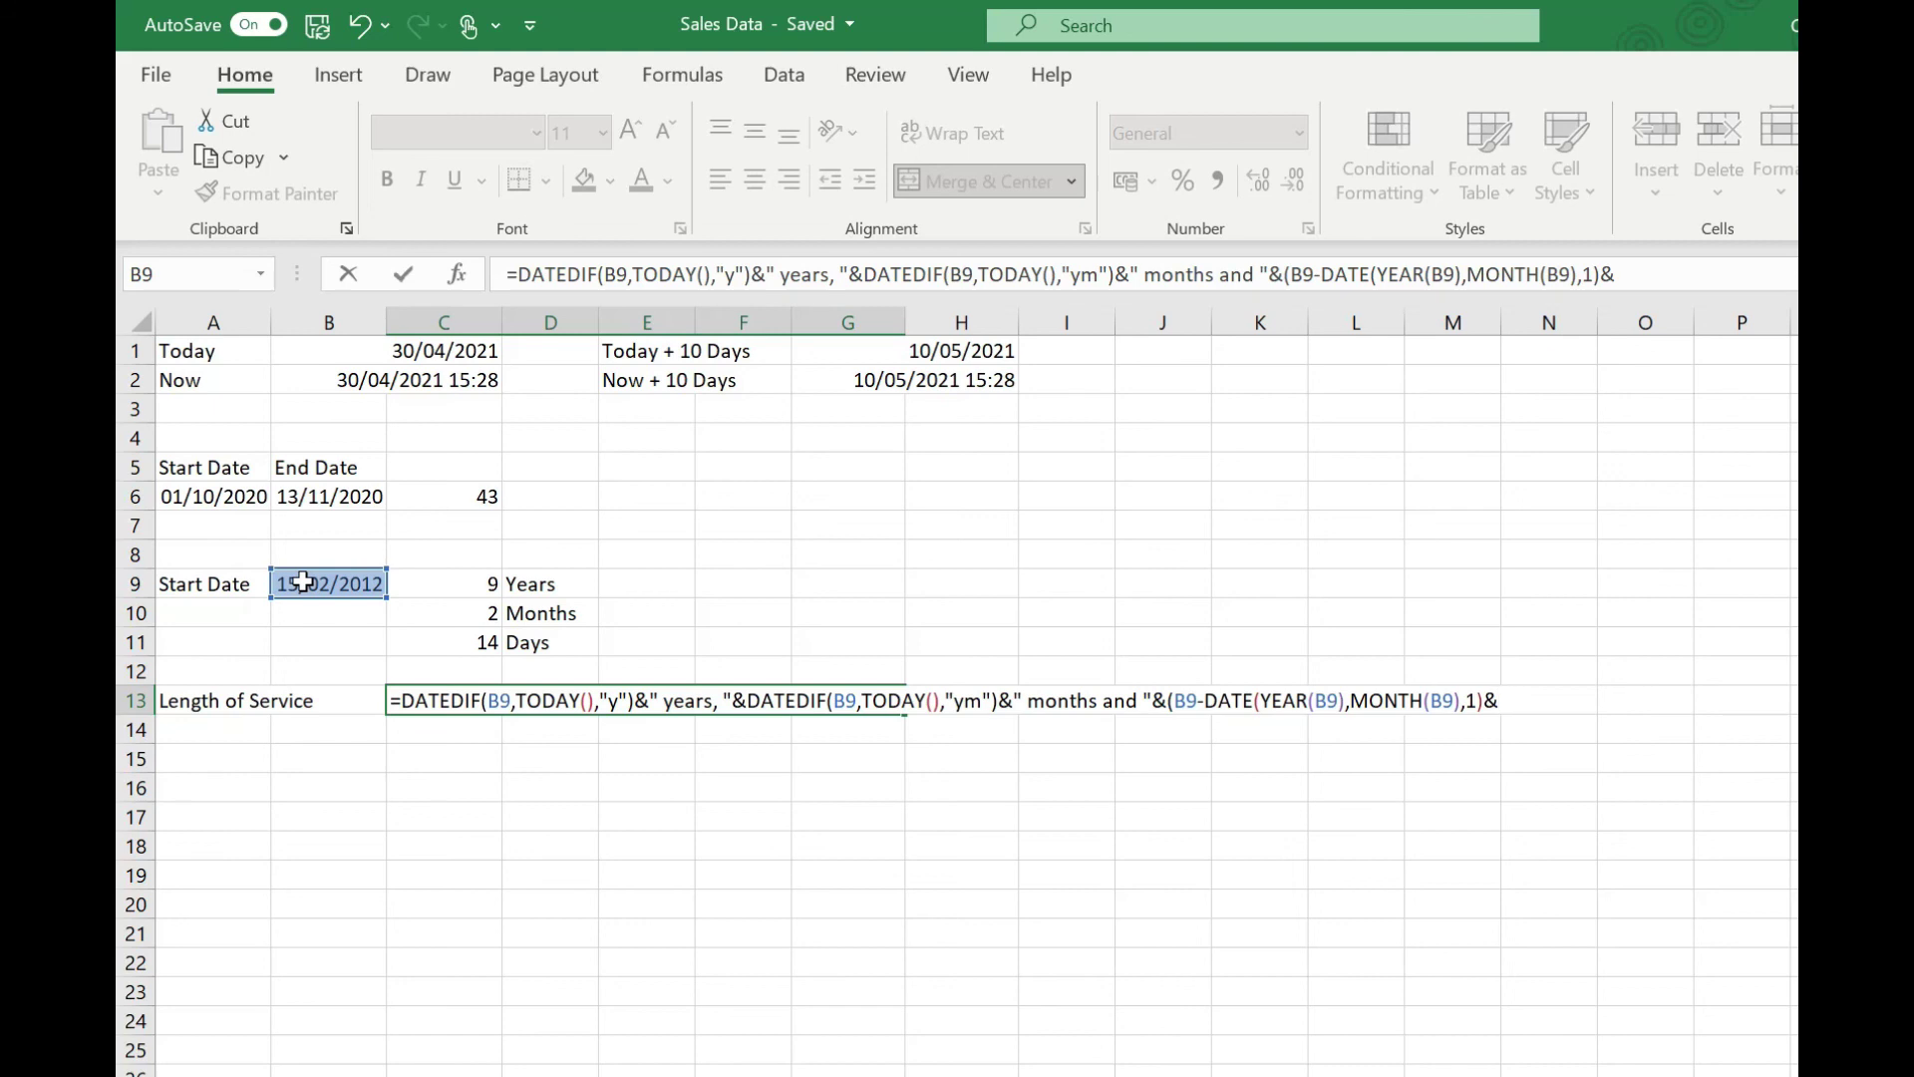
type("\" days.\")")
key("Return")
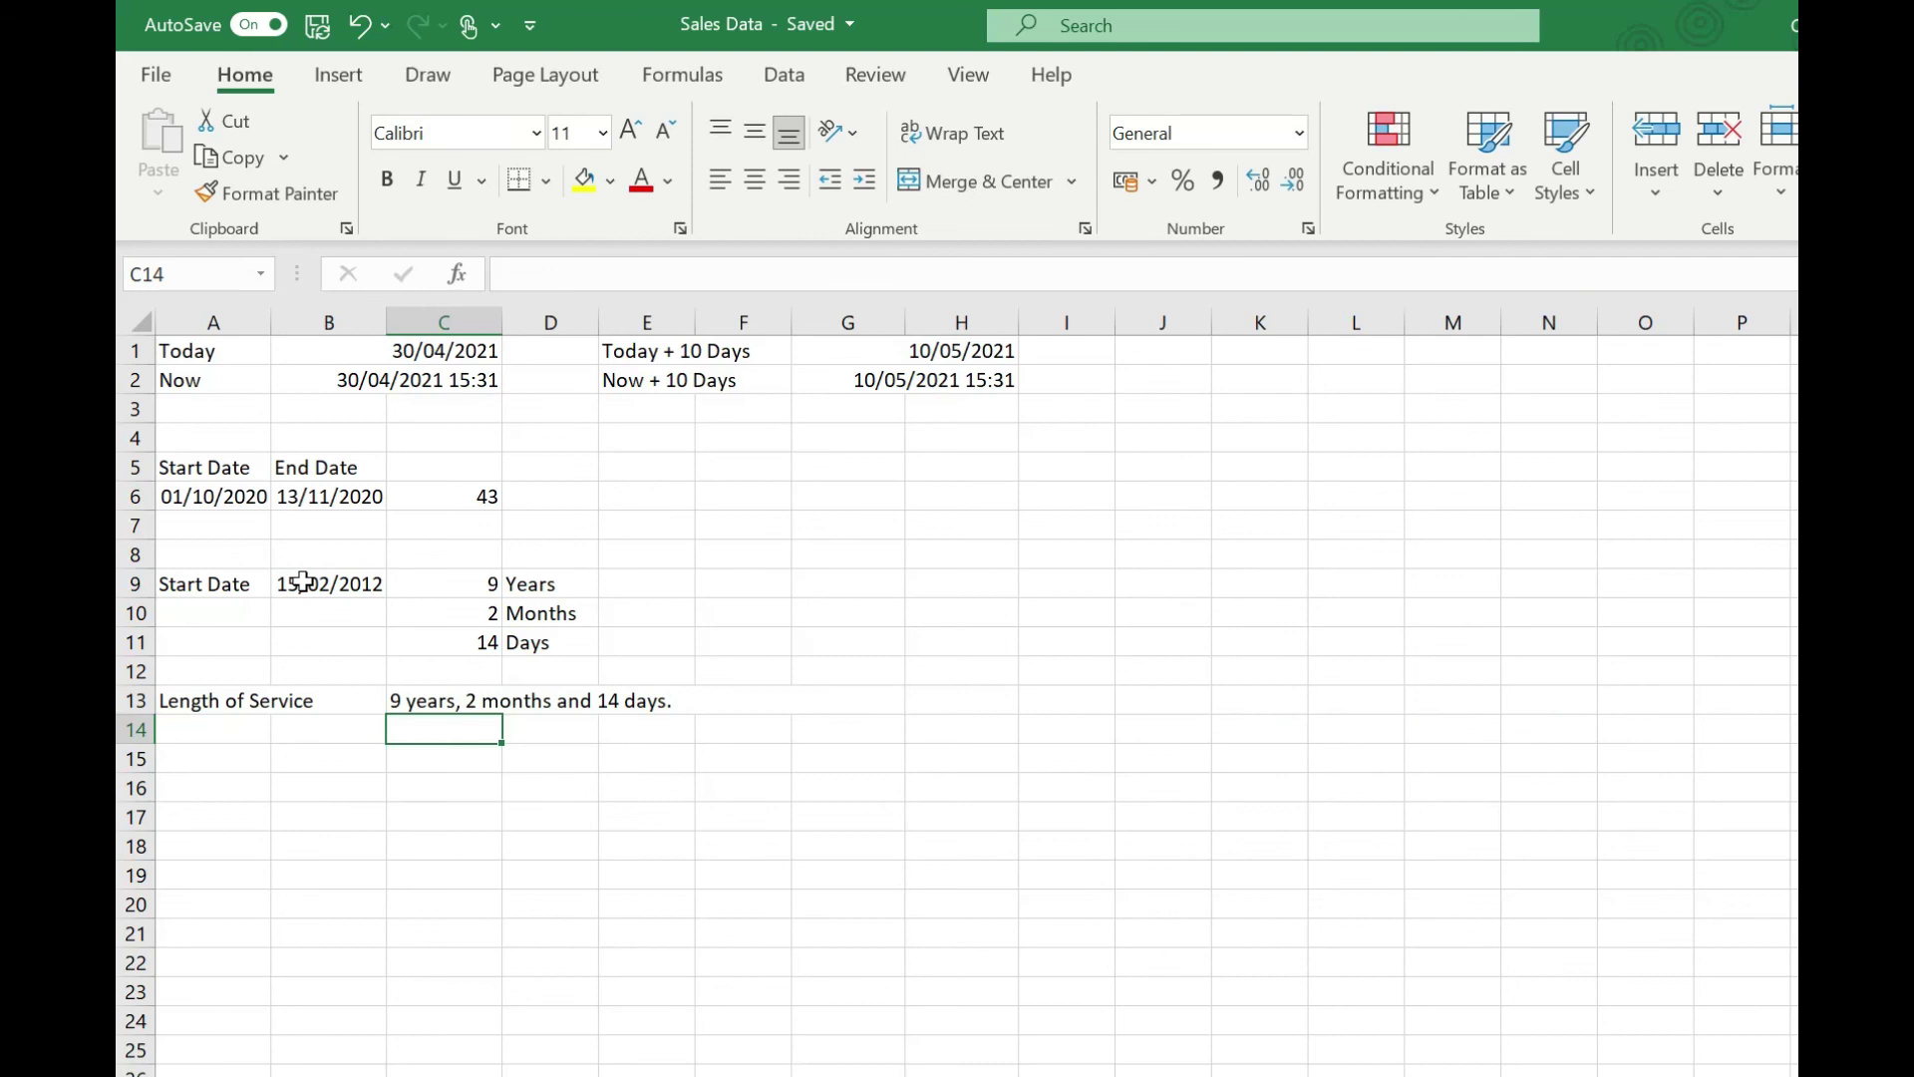